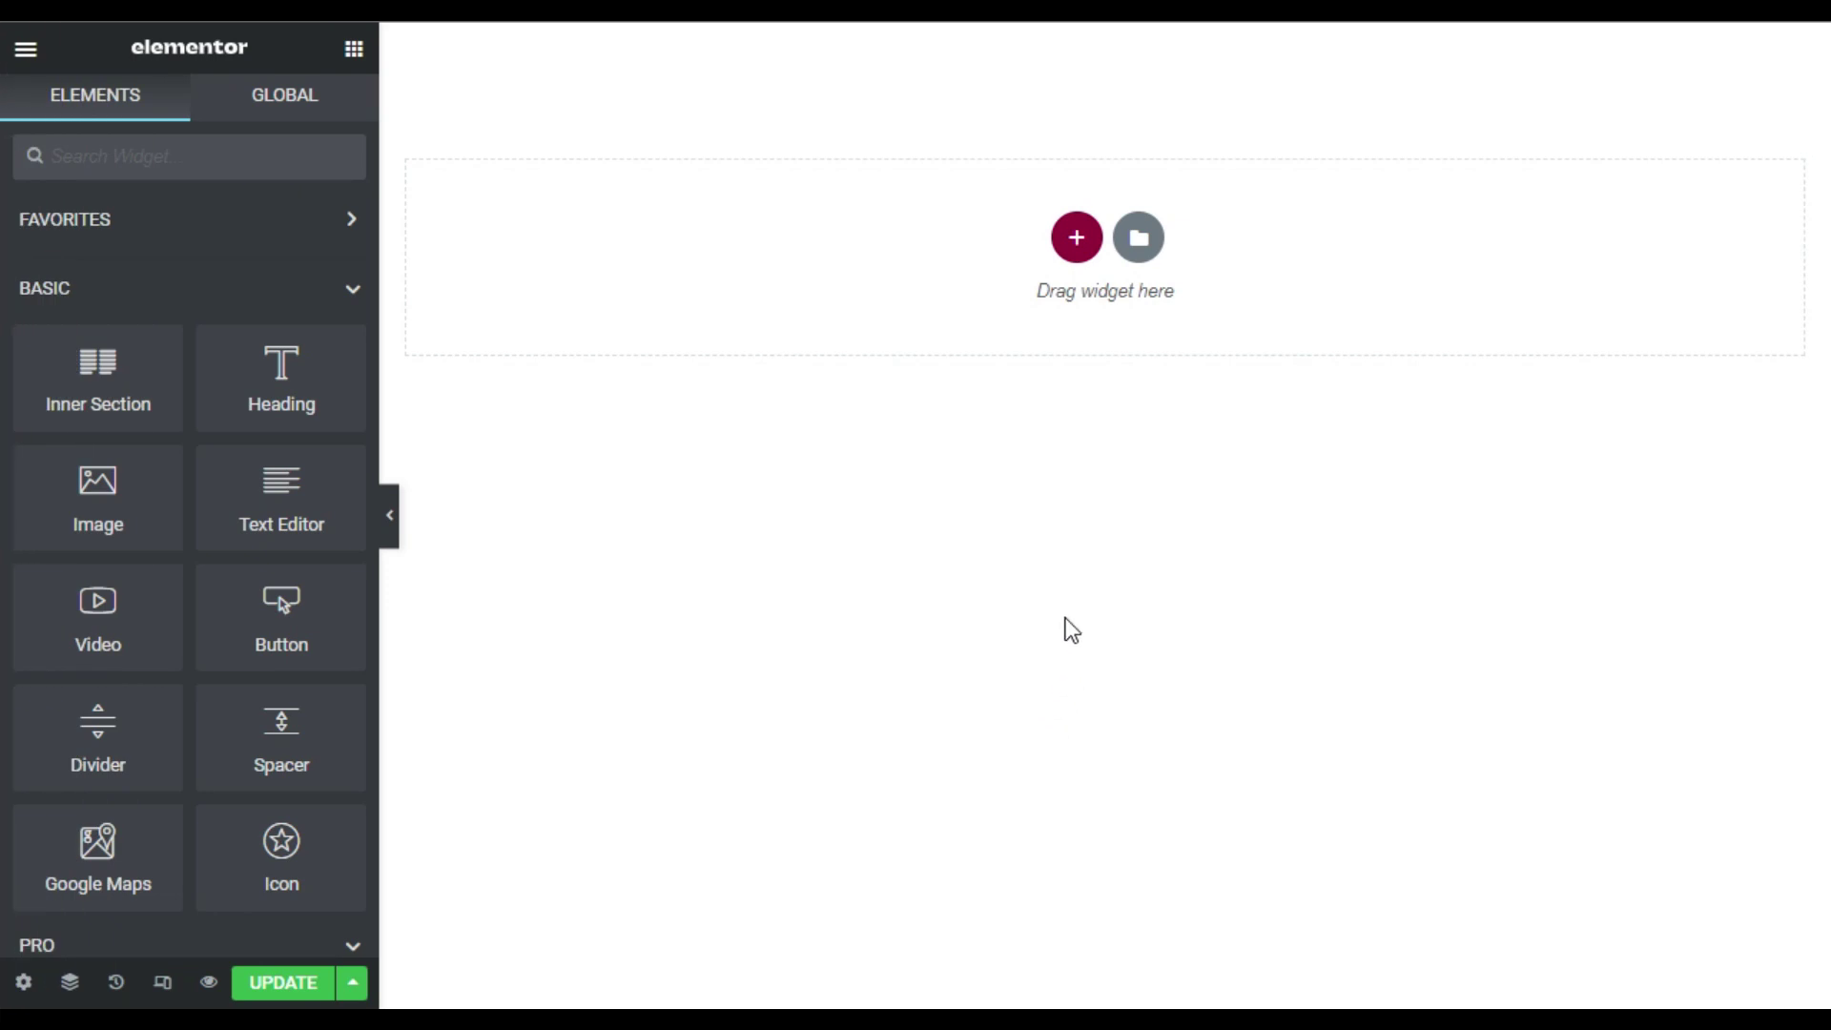
# Step: Add a single-column section with its height set to Fit To Screen
pyautogui.click(1085, 240)
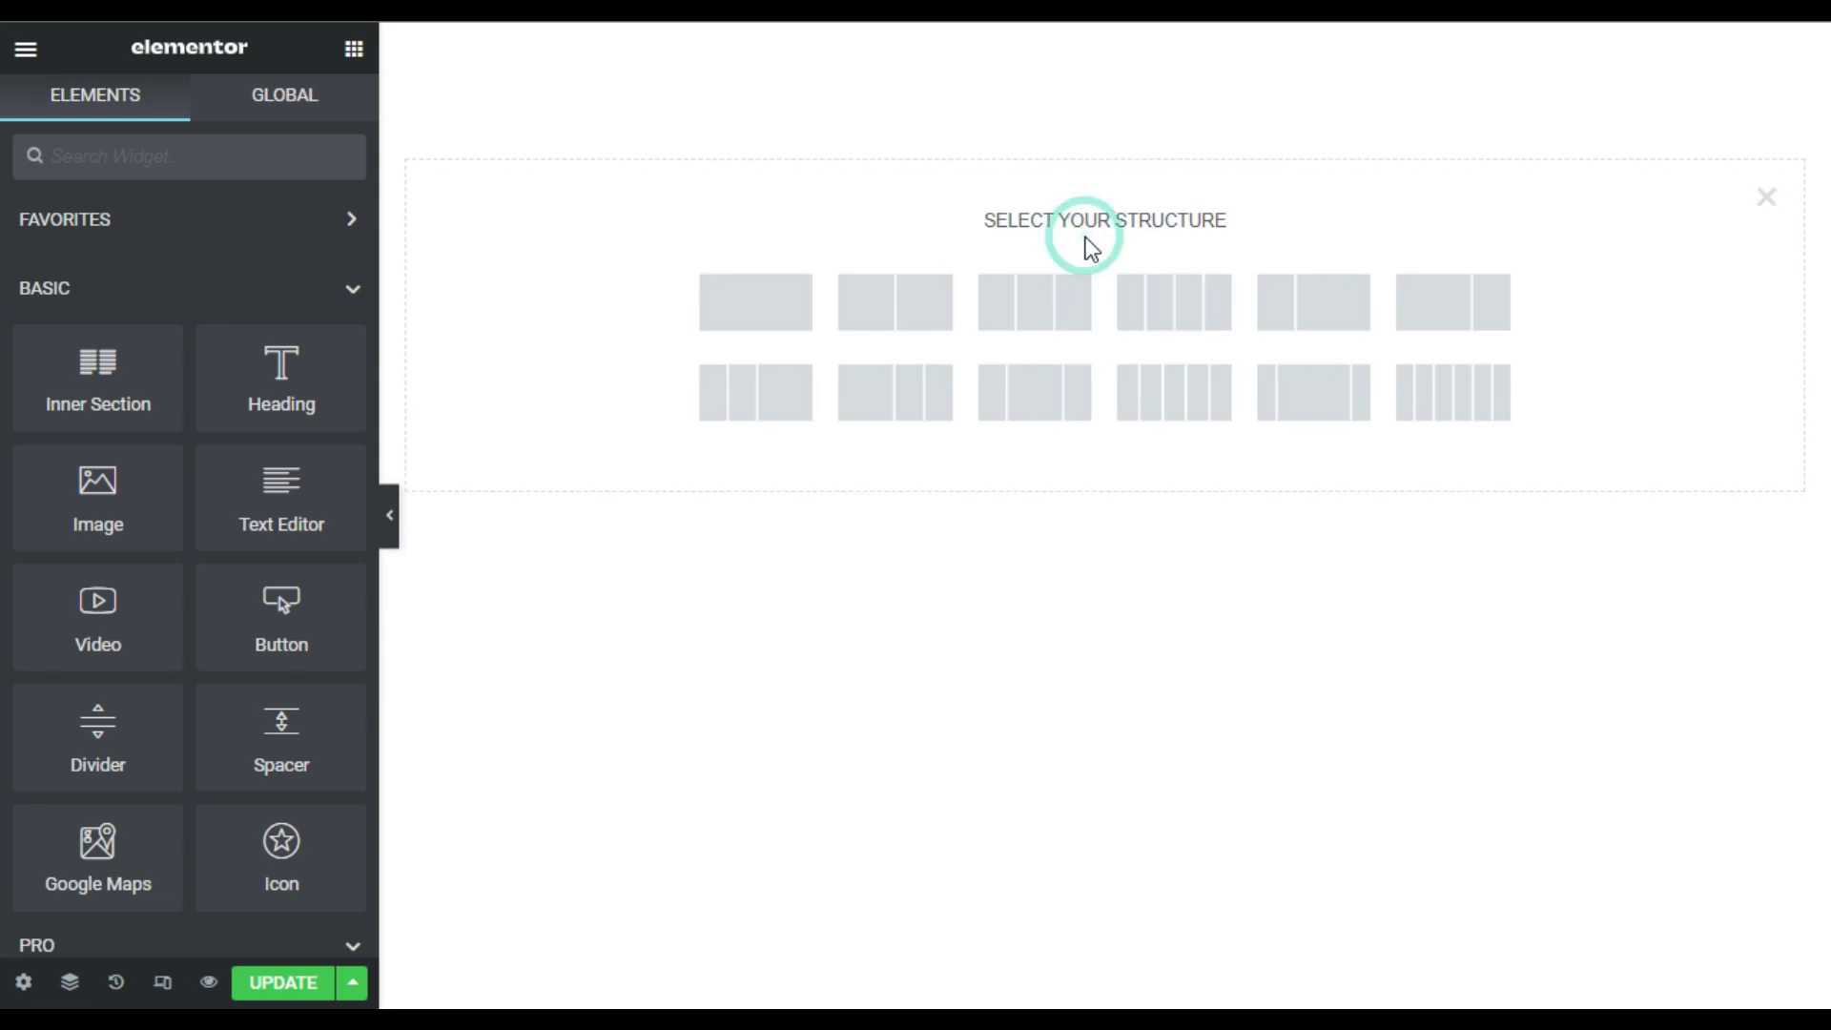
pyautogui.click(788, 291)
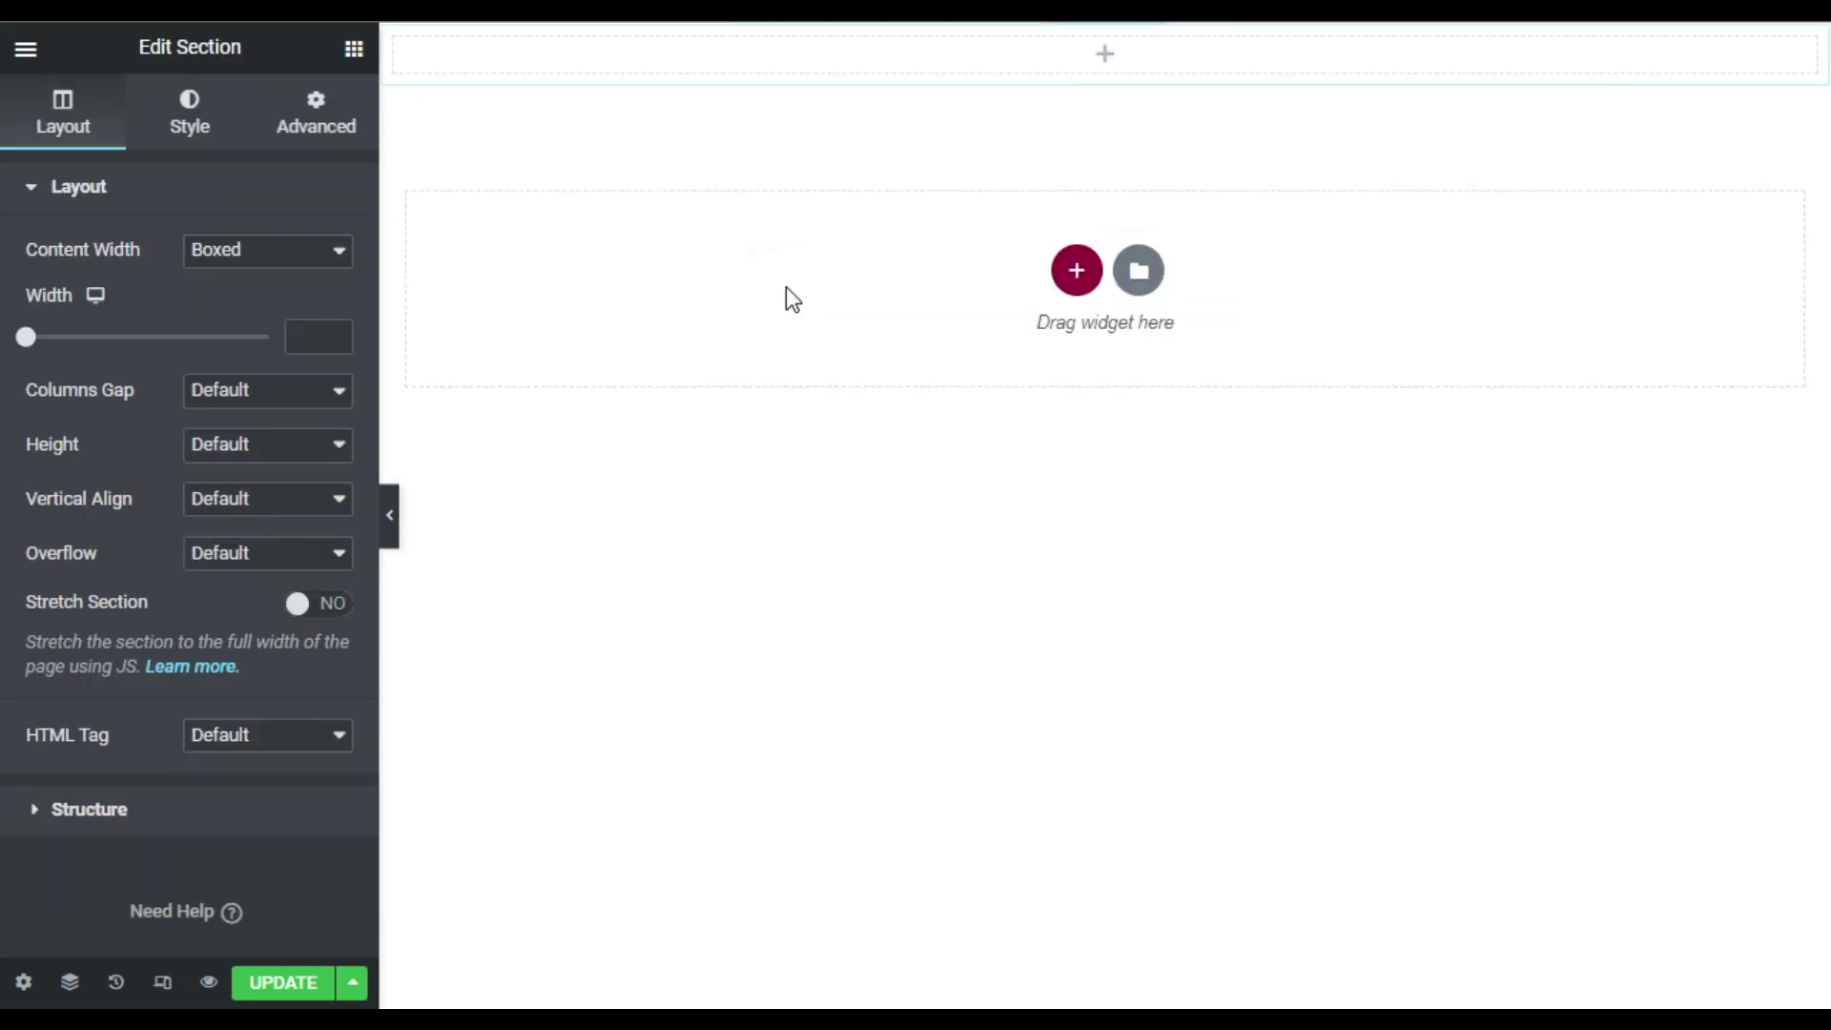
pyautogui.click(229, 445)
pyautogui.click(294, 505)
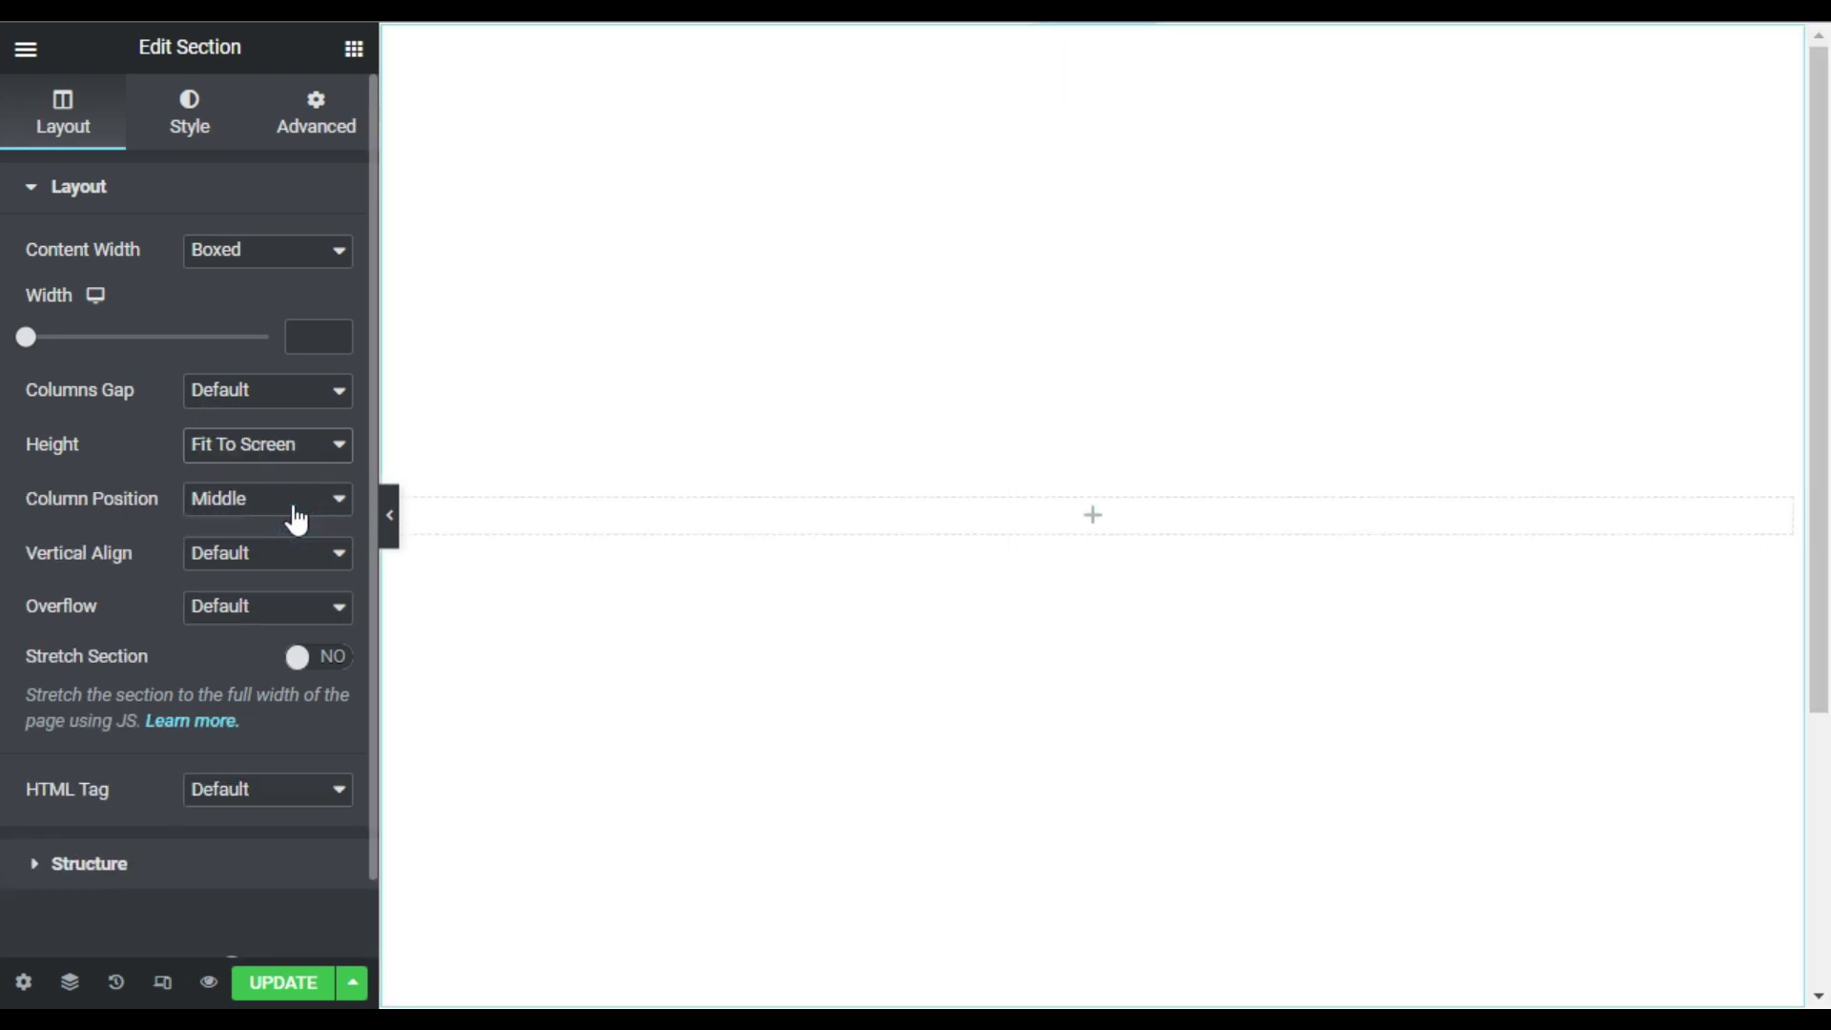
# Step: Give the section a Classic solid black background
pyautogui.click(191, 114)
pyautogui.click(232, 313)
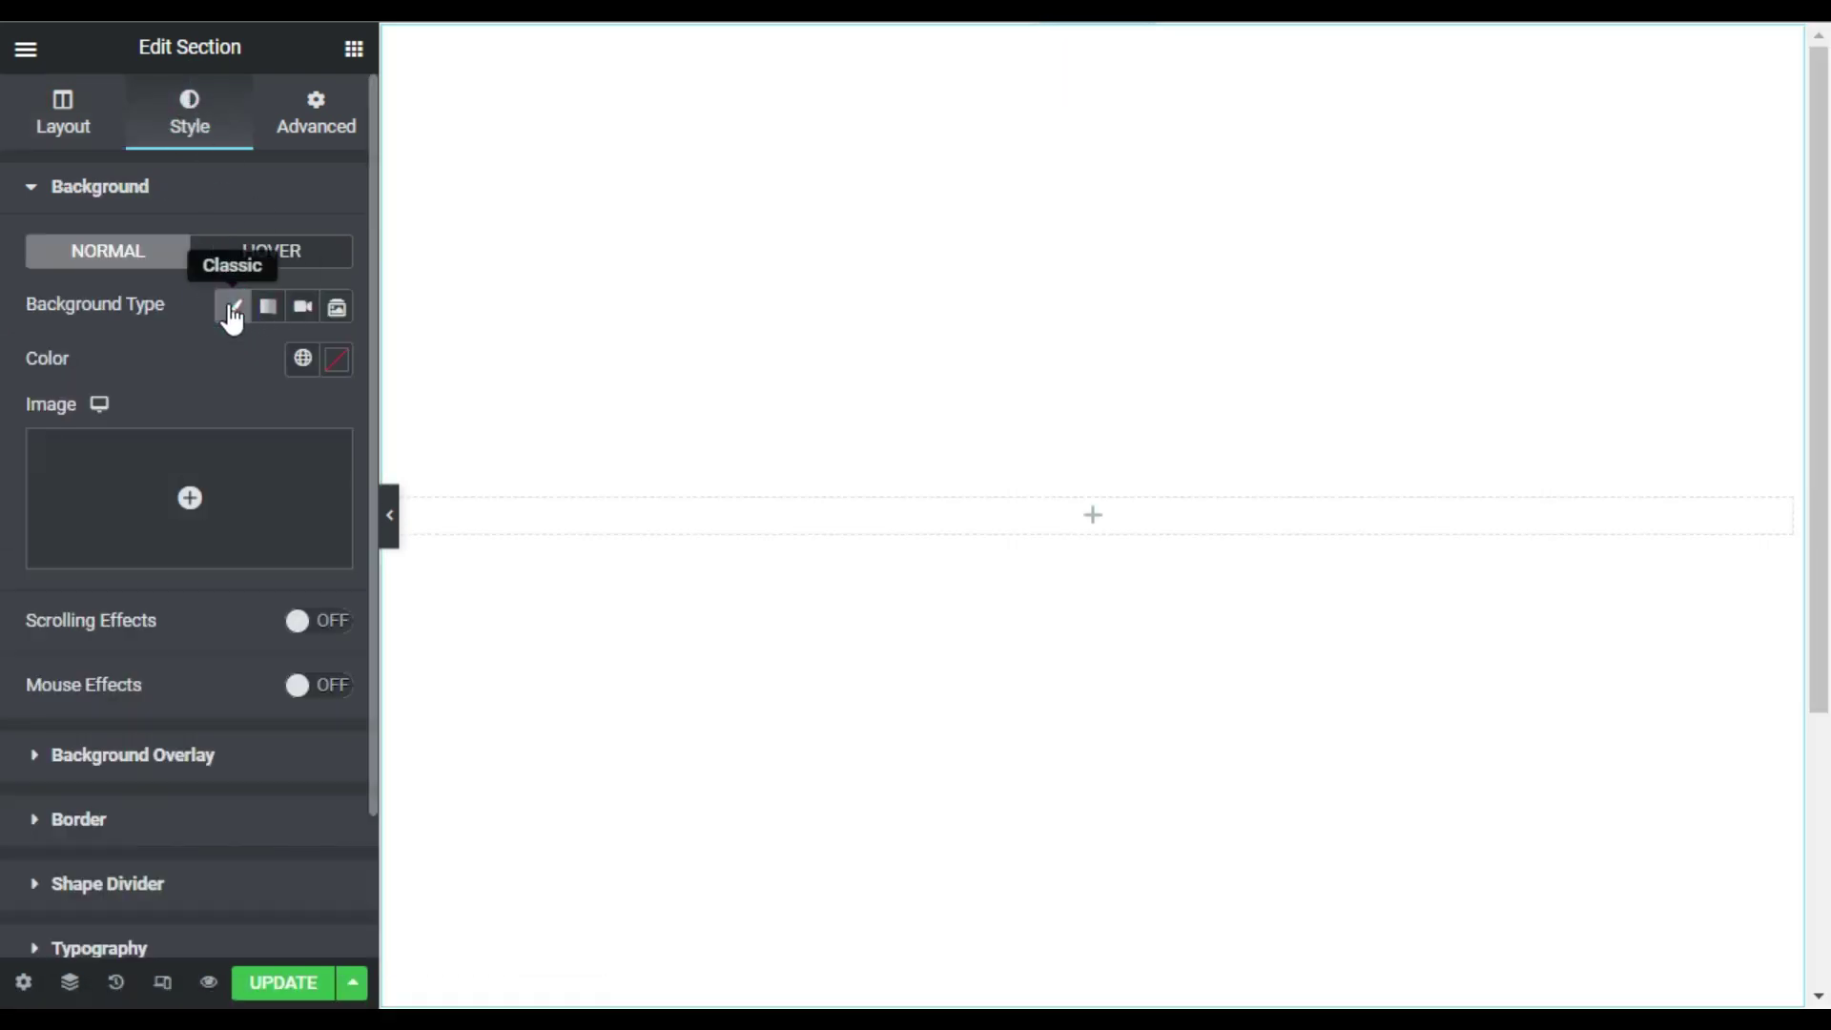
pyautogui.click(334, 359)
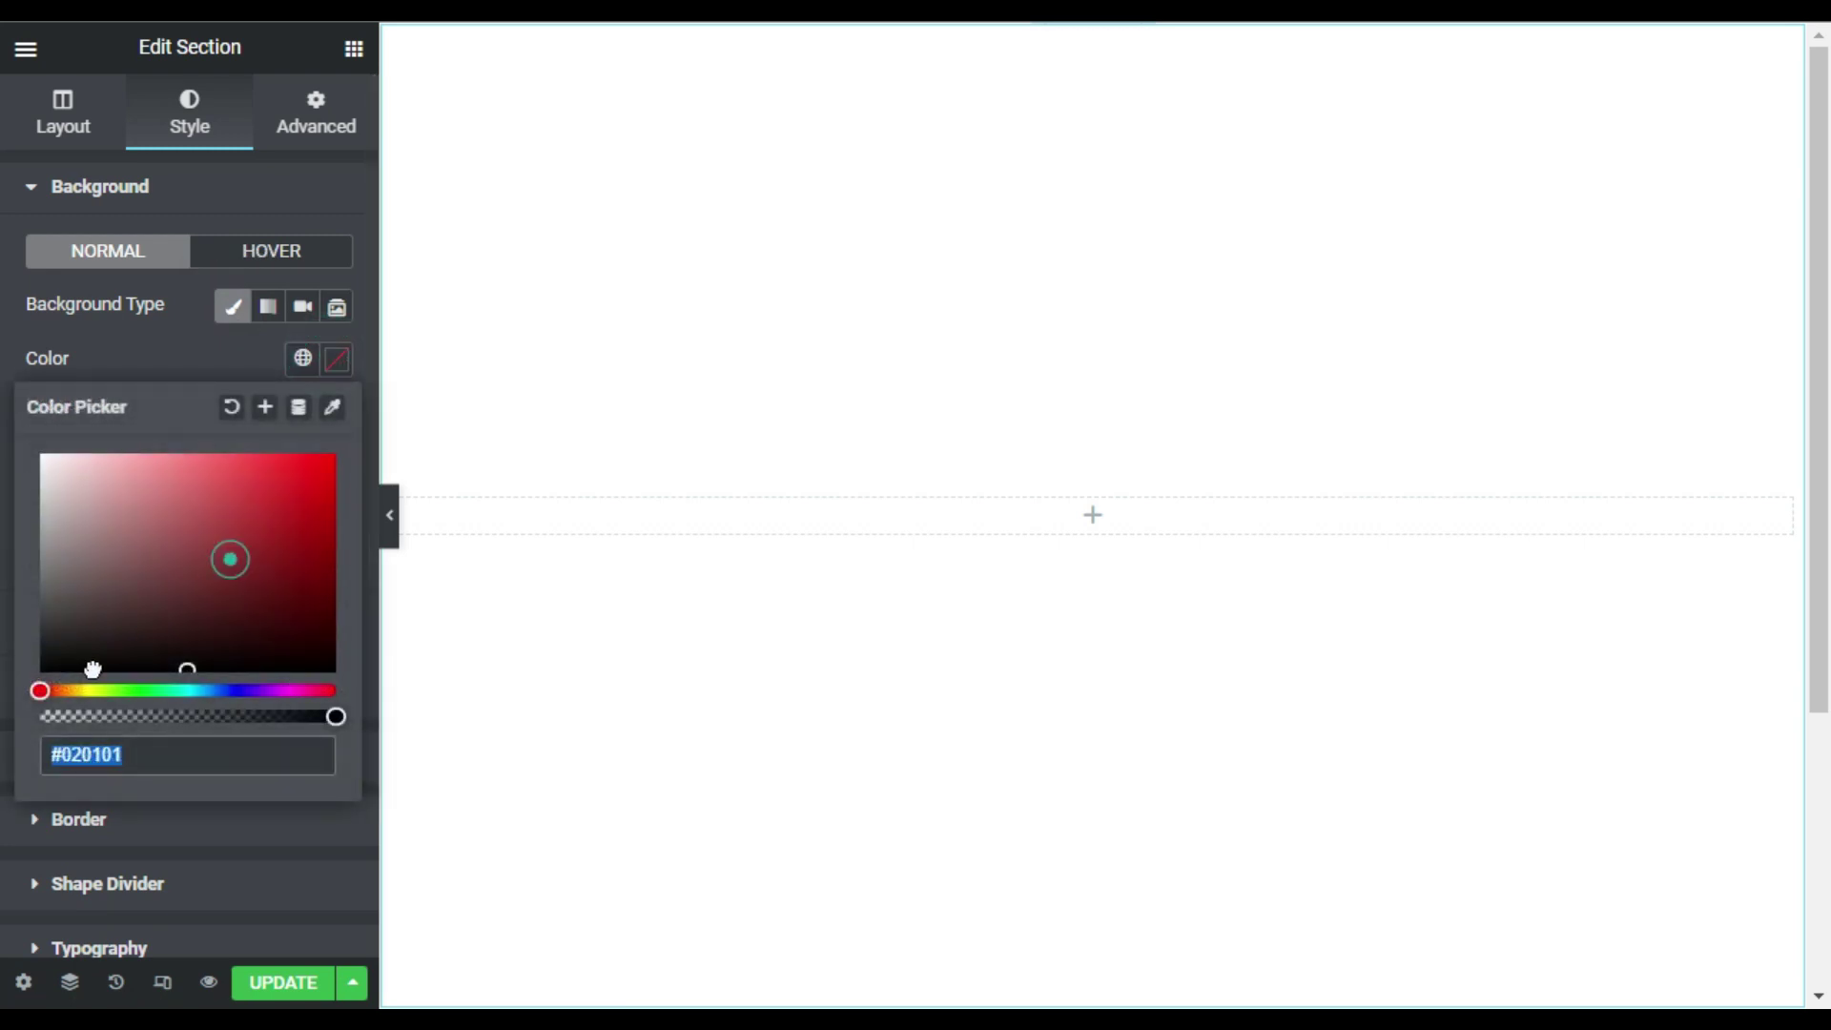
pyautogui.moveTo(92, 670); pyautogui.dragTo(12, 742)
pyautogui.click(160, 339)
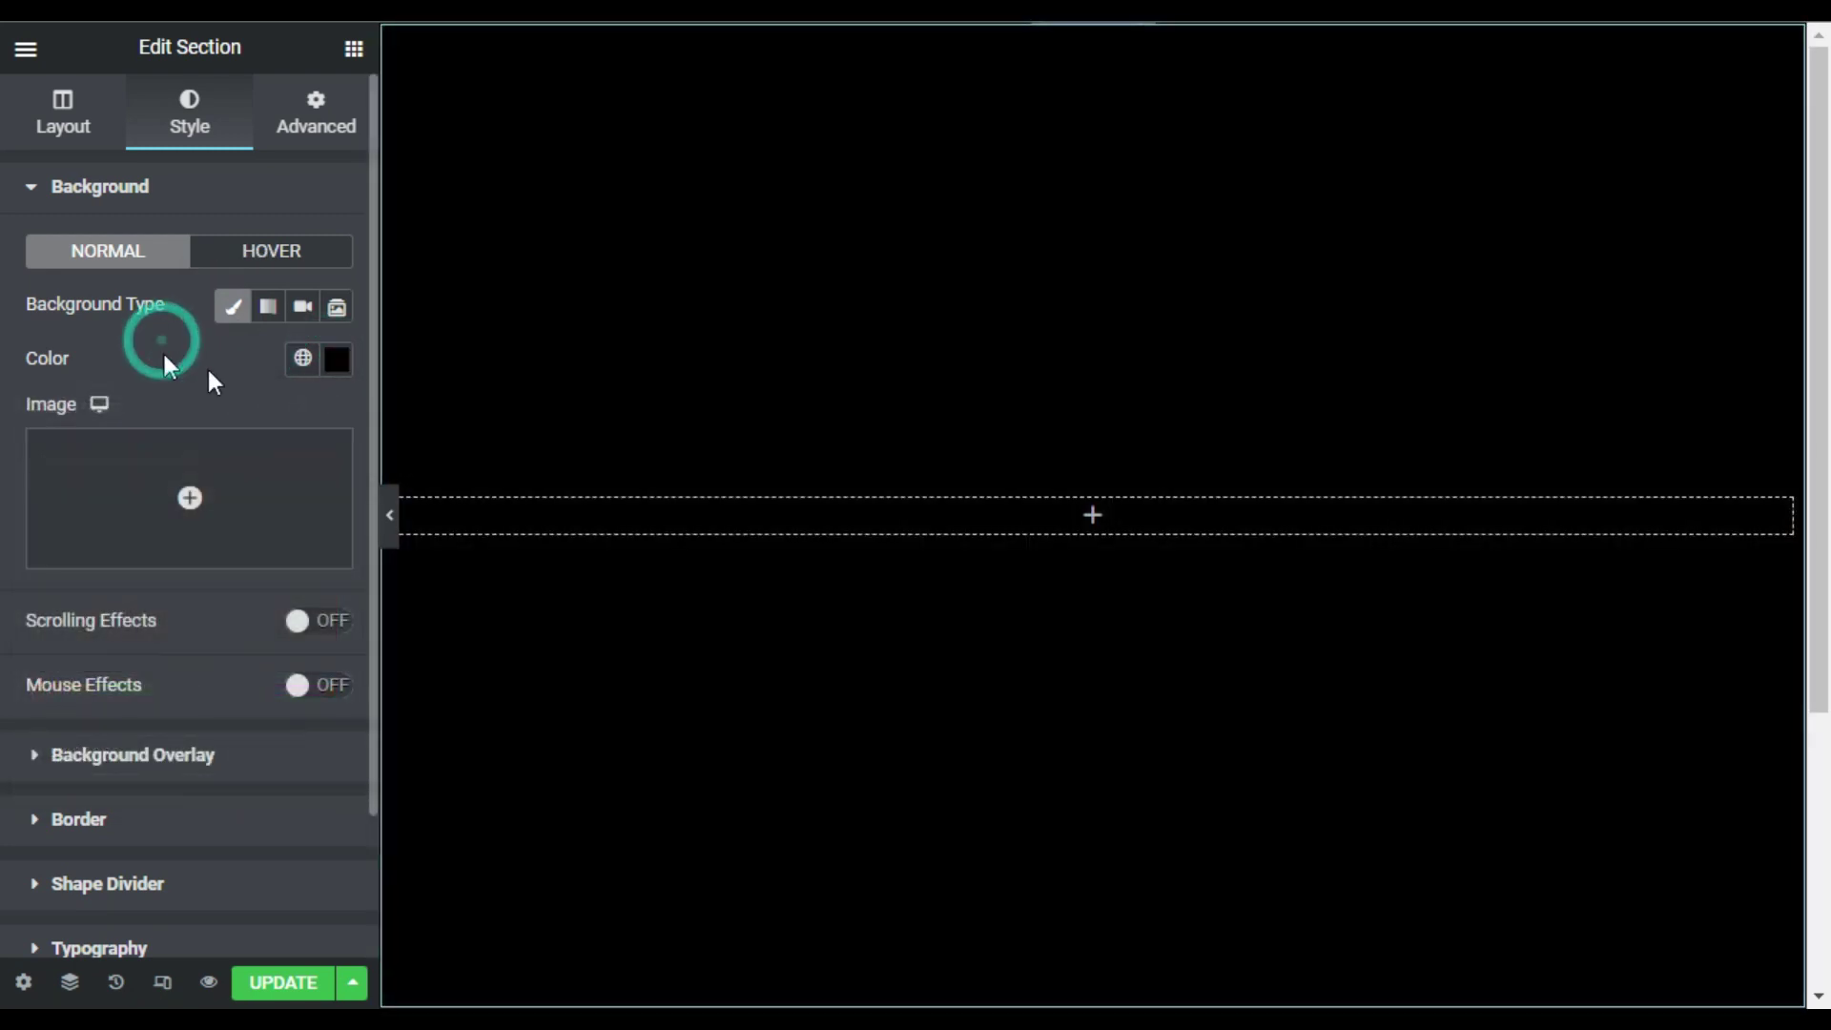
pyautogui.click(1094, 515)
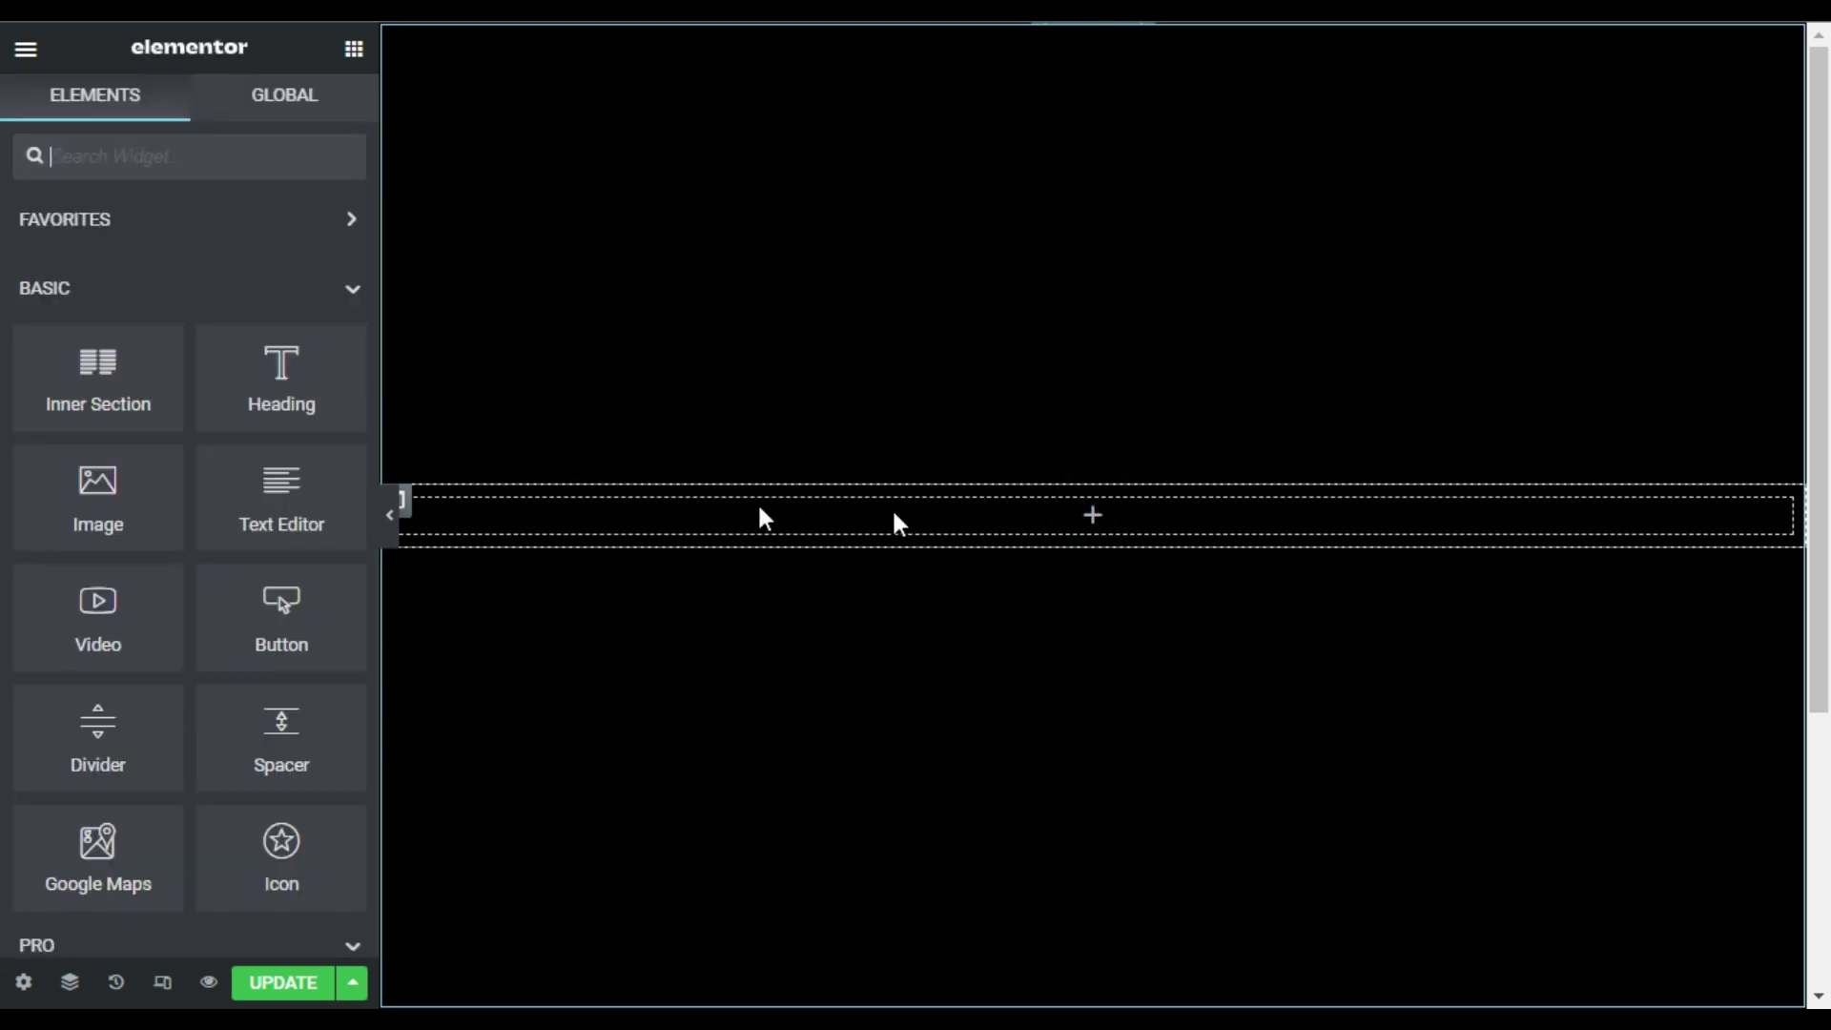
# Step: Place a centred Heading widget in the section reading 'Neon Light'
pyautogui.moveTo(272, 367); pyautogui.dragTo(1097, 519)
pyautogui.click(265, 640)
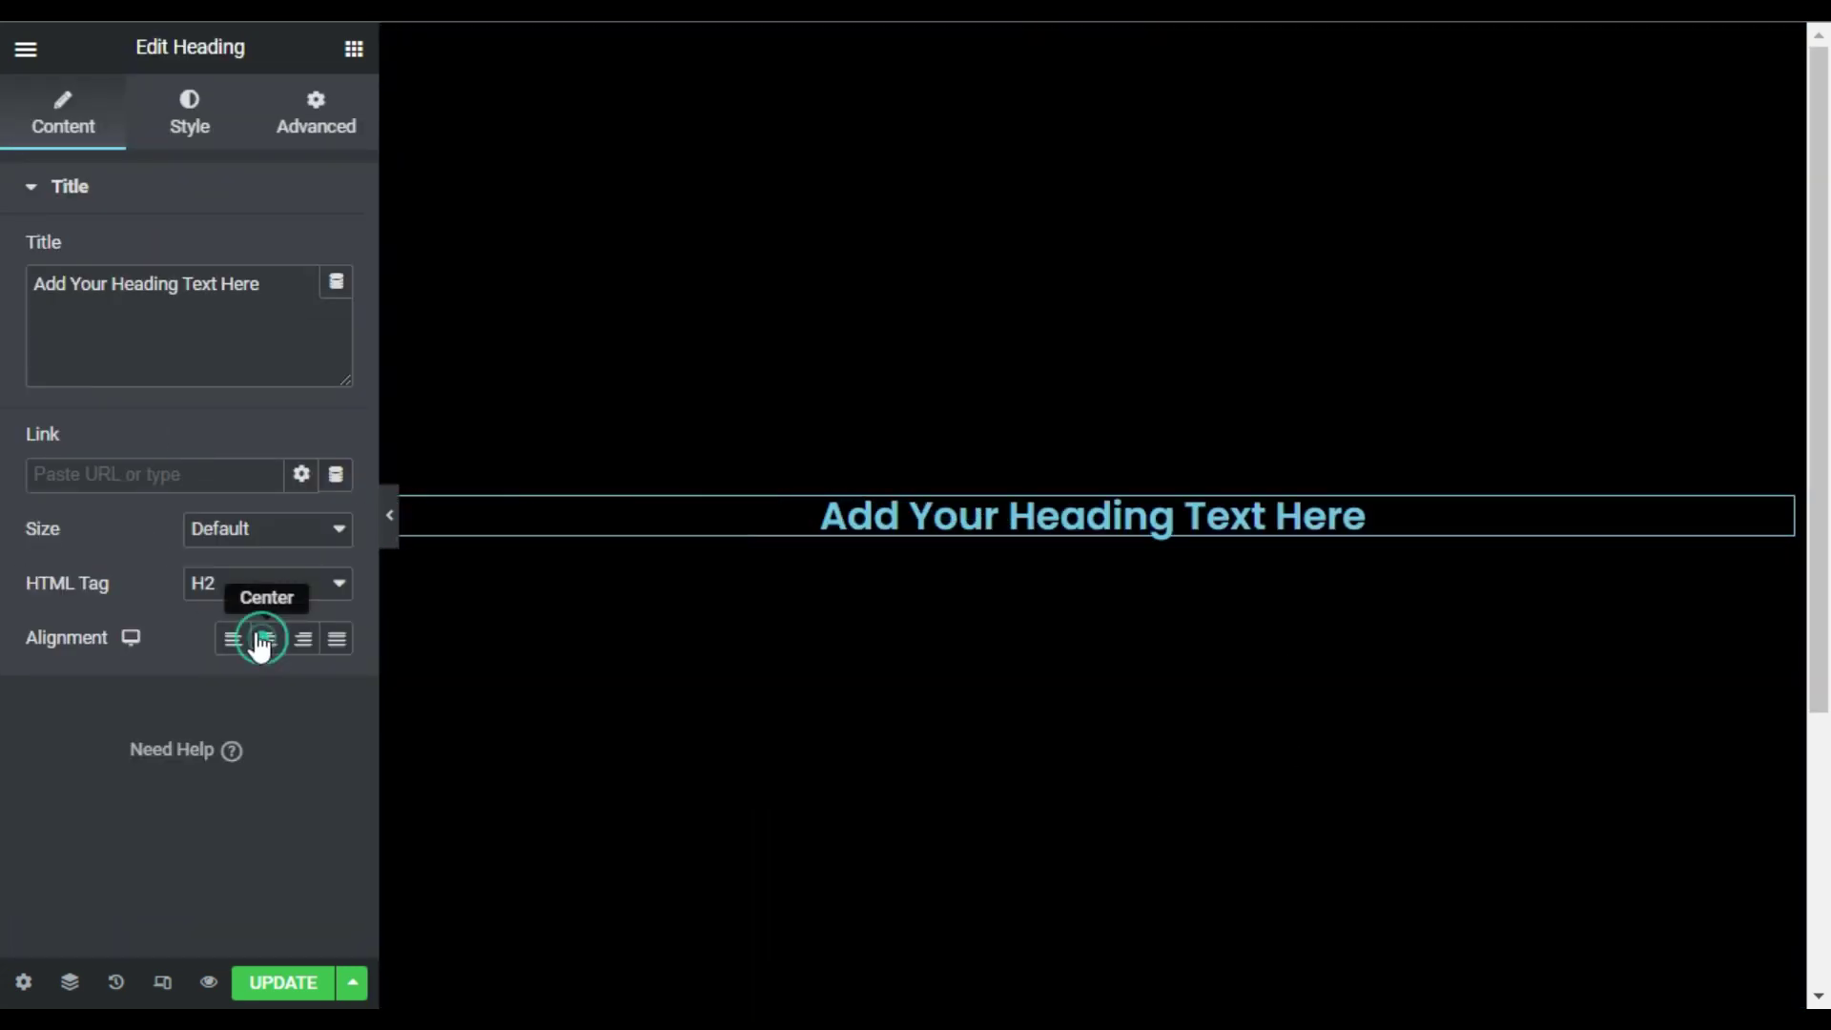
pyautogui.click(296, 294)
pyautogui.hotkey('ctrl', 'a')
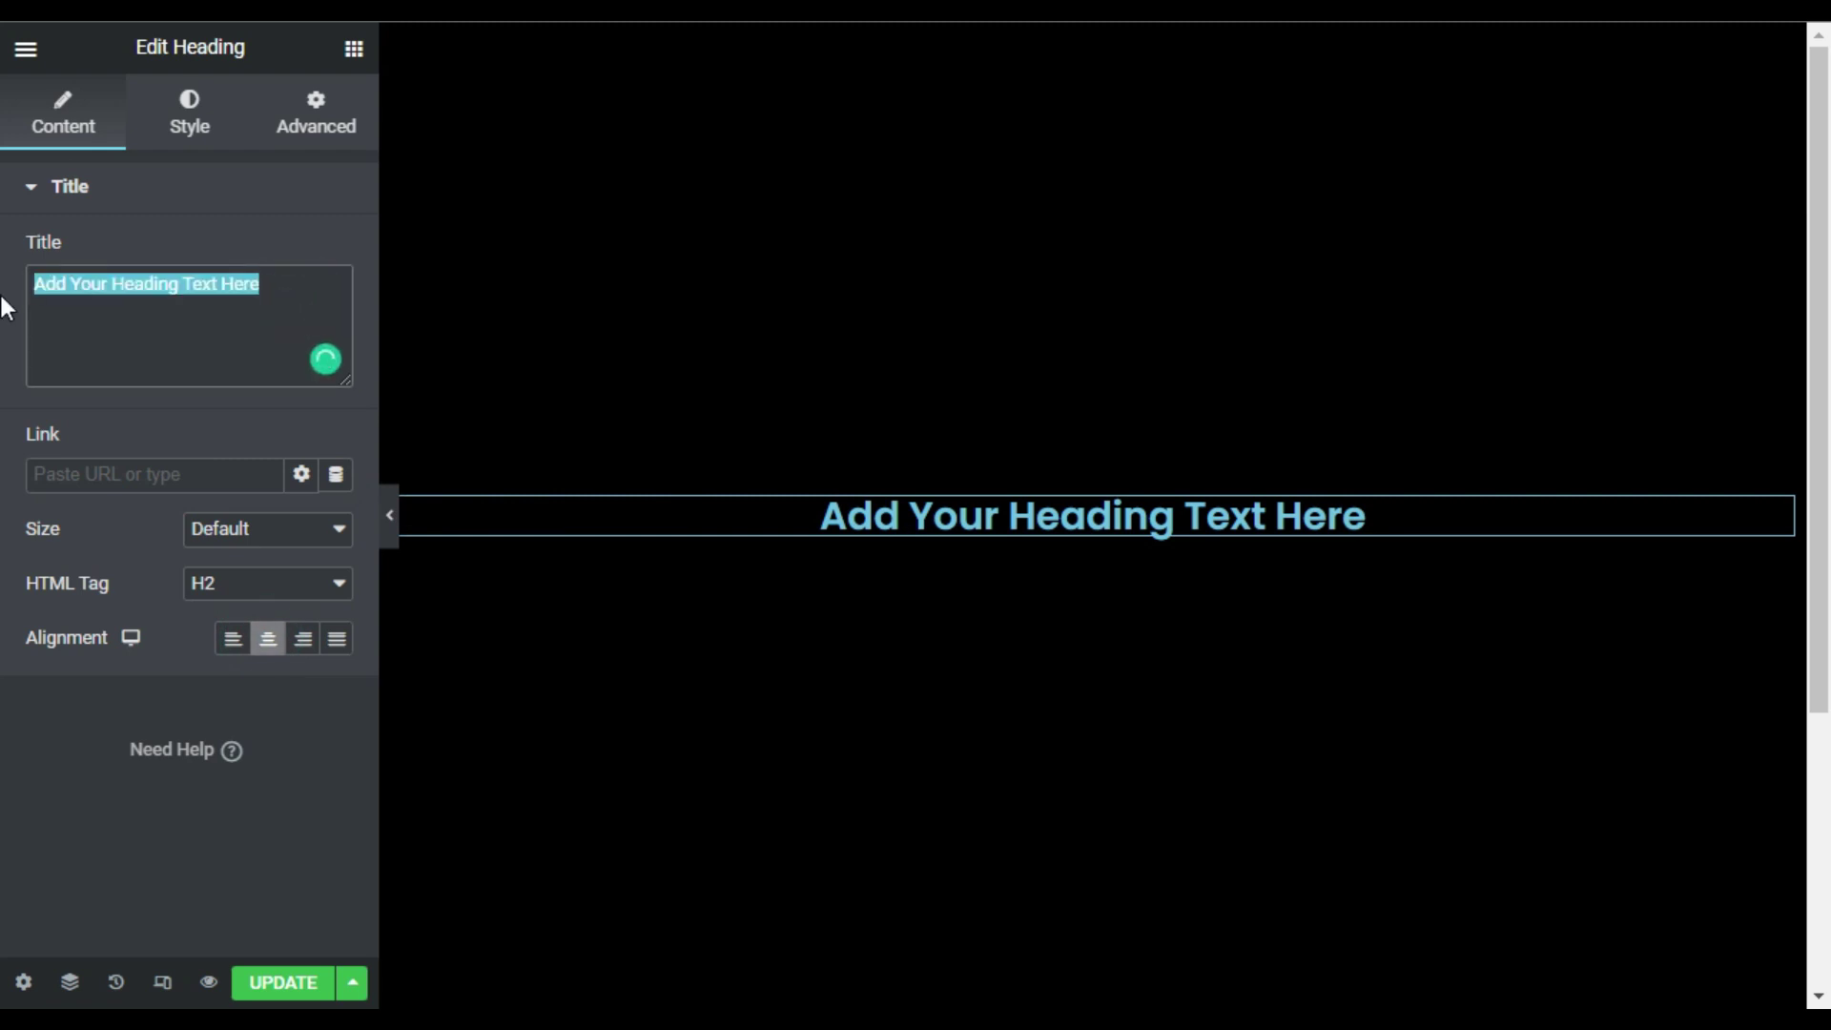
pyautogui.write('Noeo')
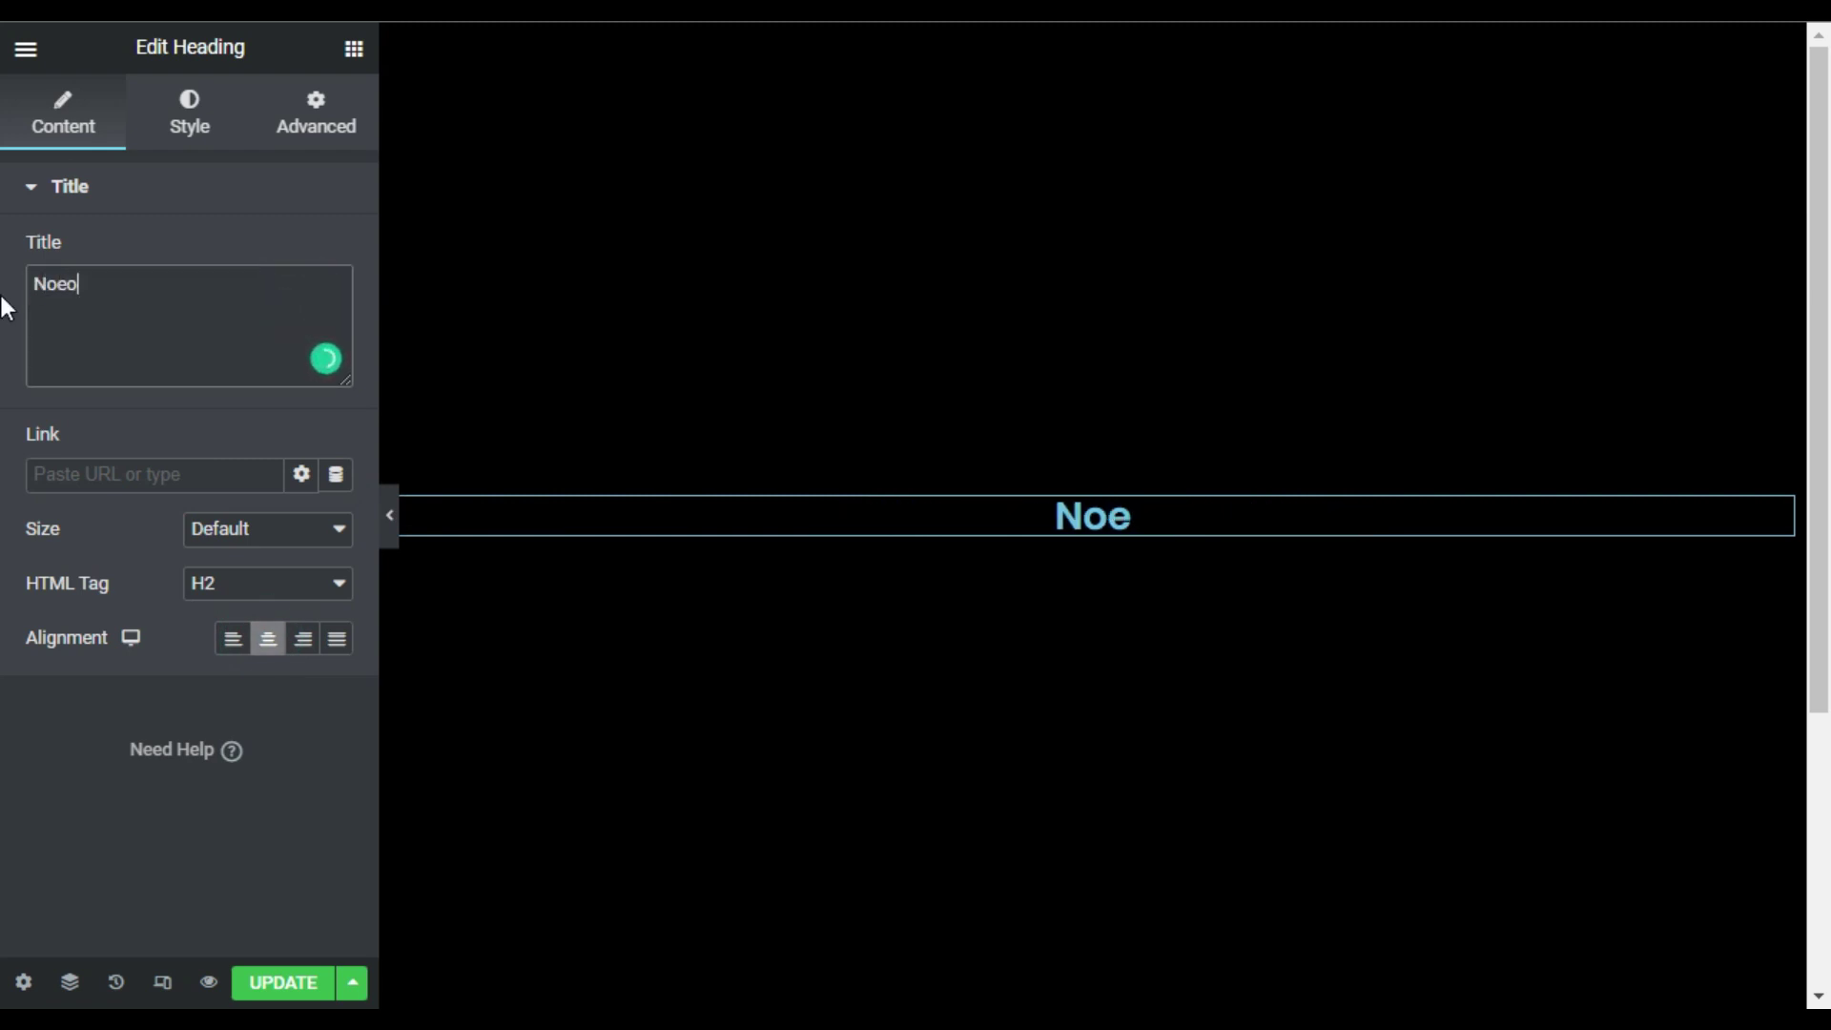
pyautogui.press('BackSpace')
pyautogui.press('BackSpace')
pyautogui.write('eon Light')
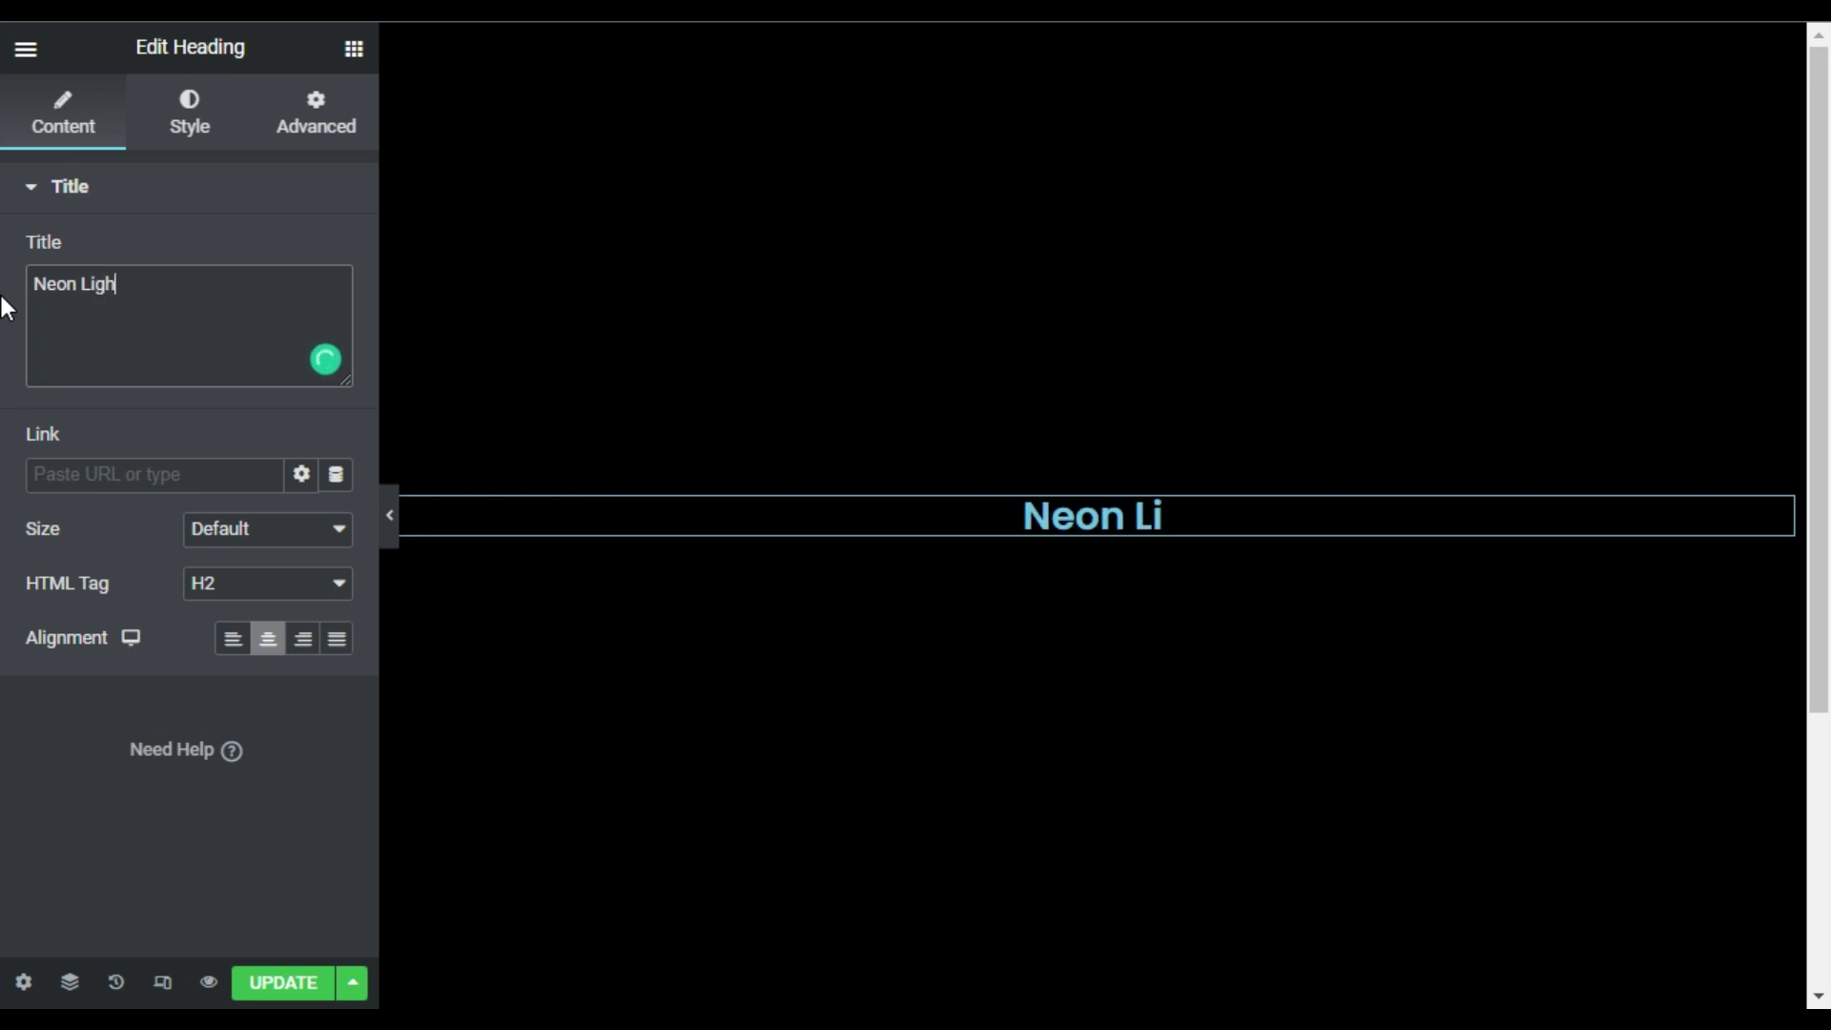
# Step: Make the heading text colour white
pyautogui.click(190, 117)
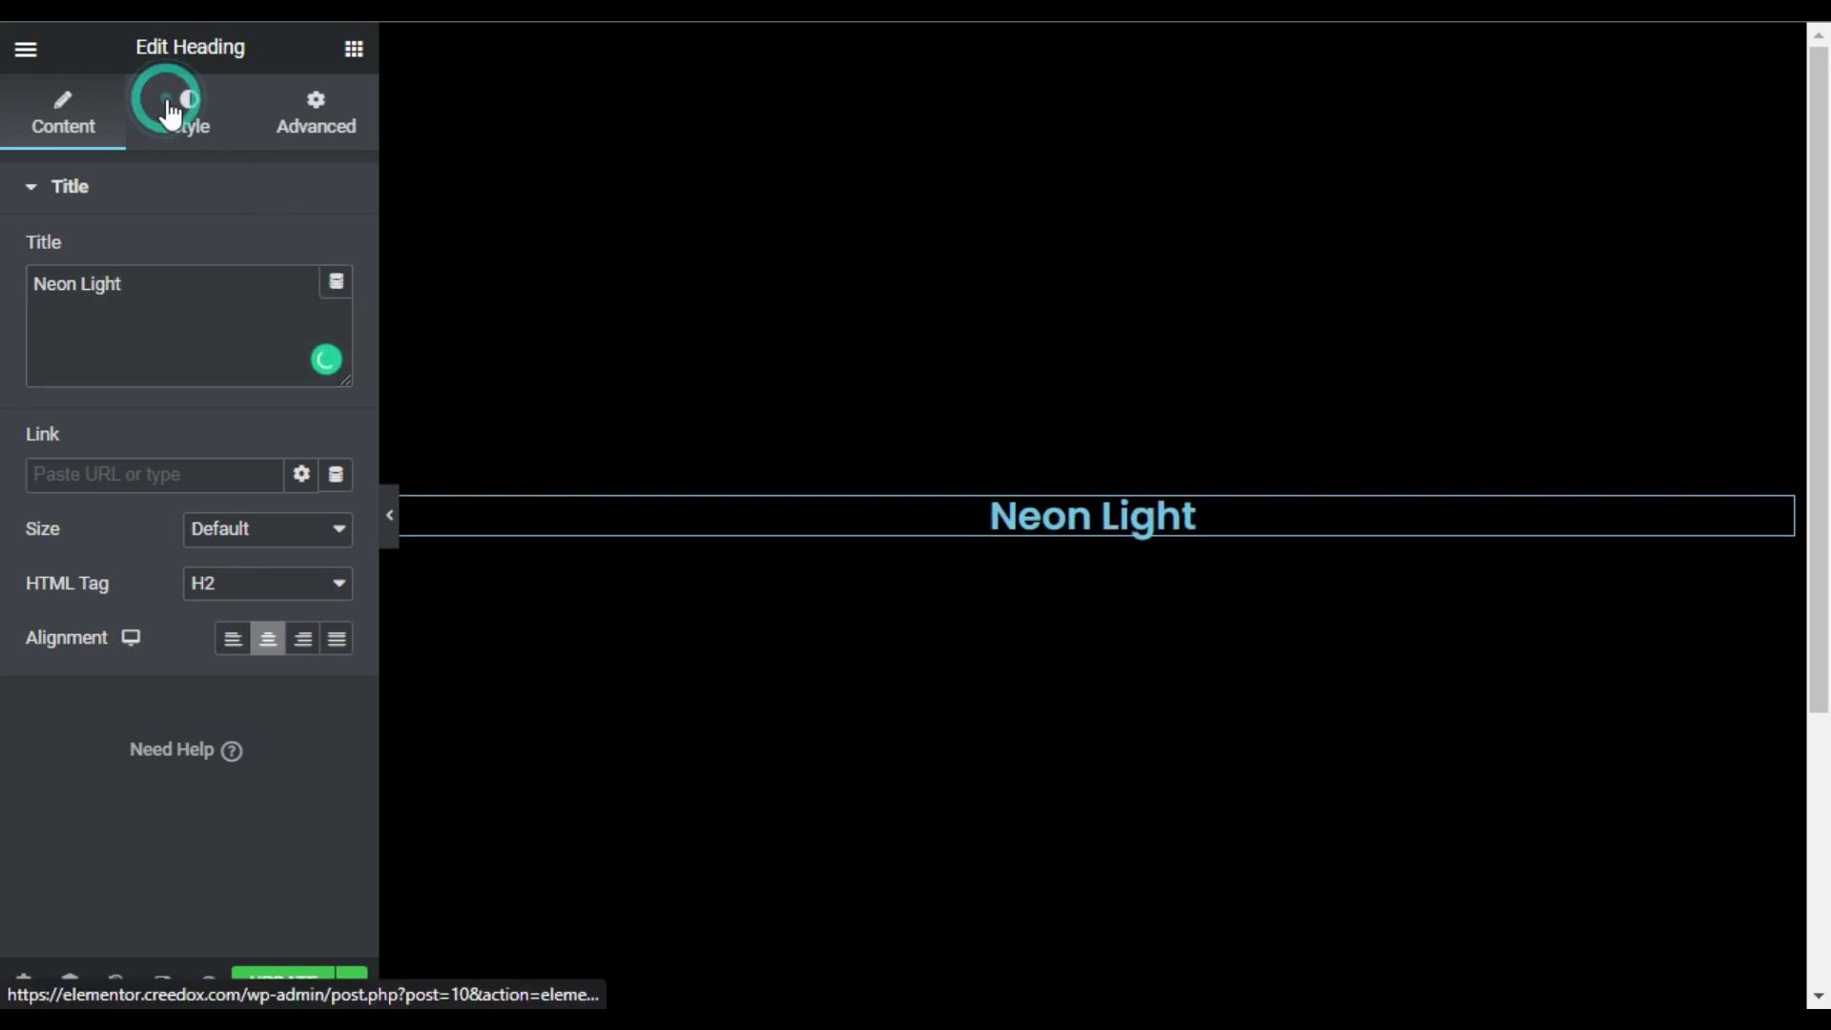
pyautogui.click(334, 252)
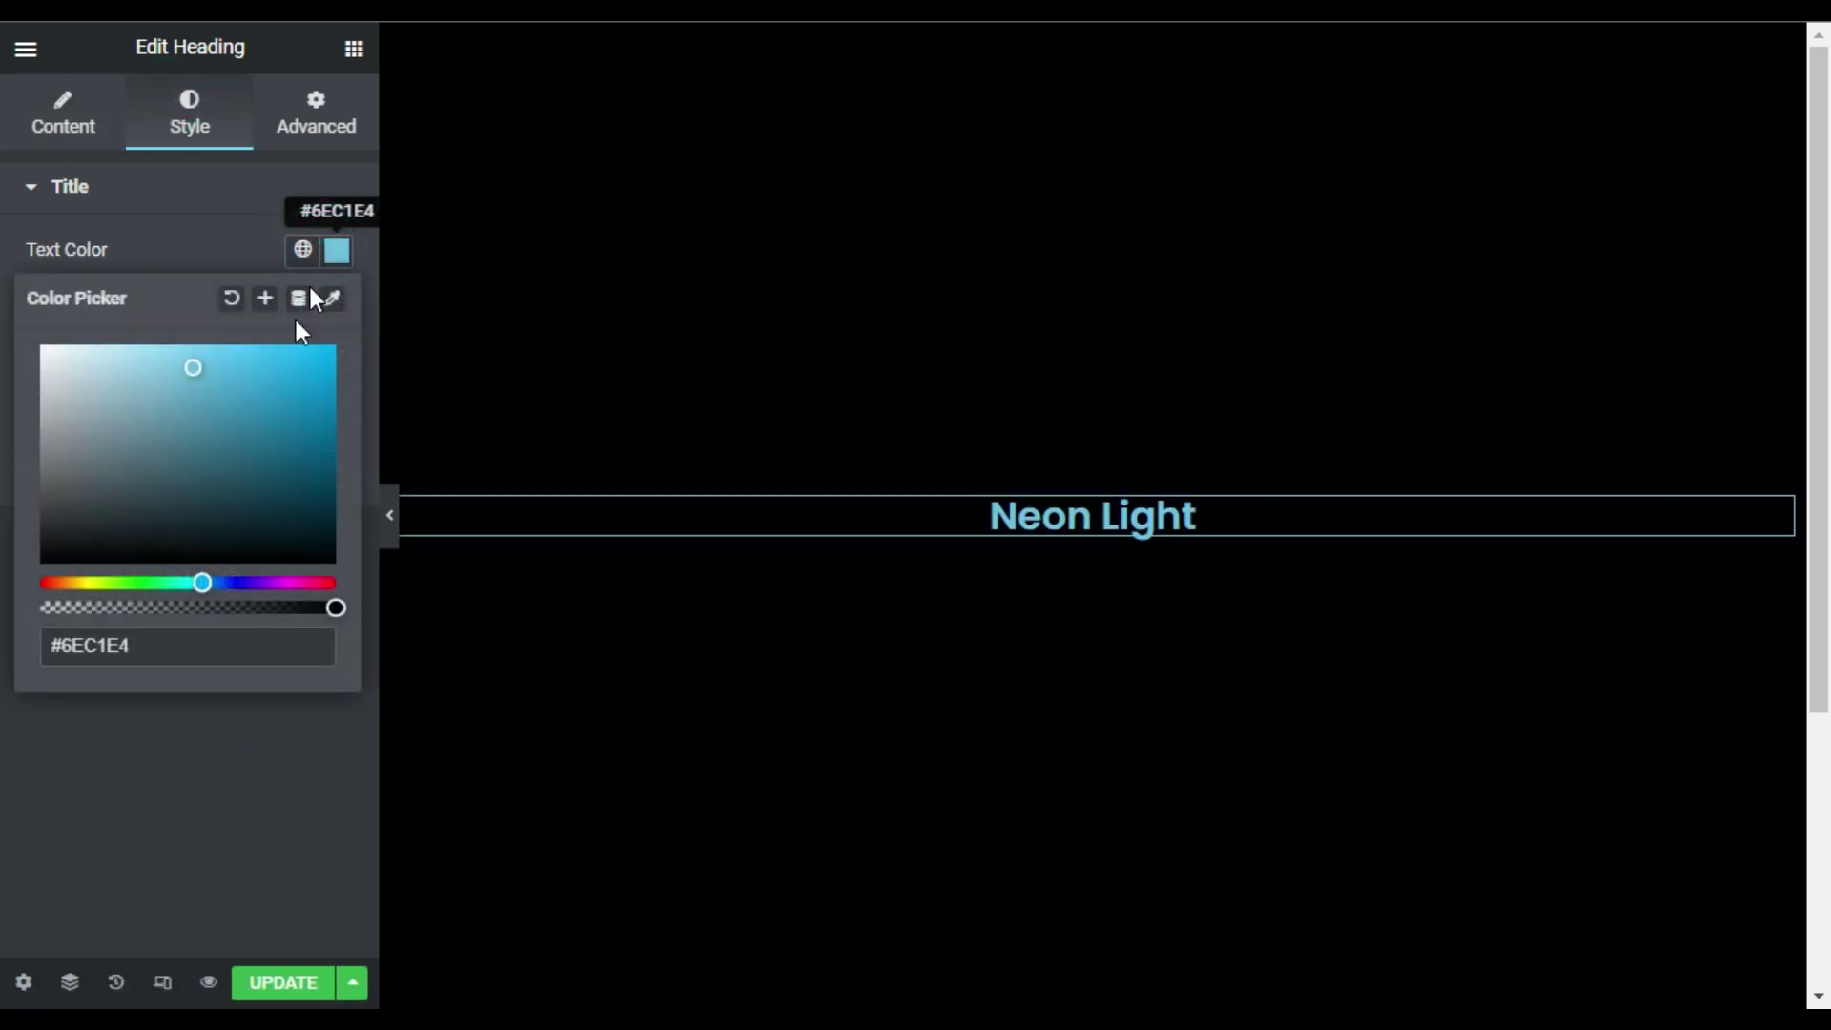
pyautogui.moveTo(48, 534); pyautogui.dragTo(5, 325)
pyautogui.click(238, 252)
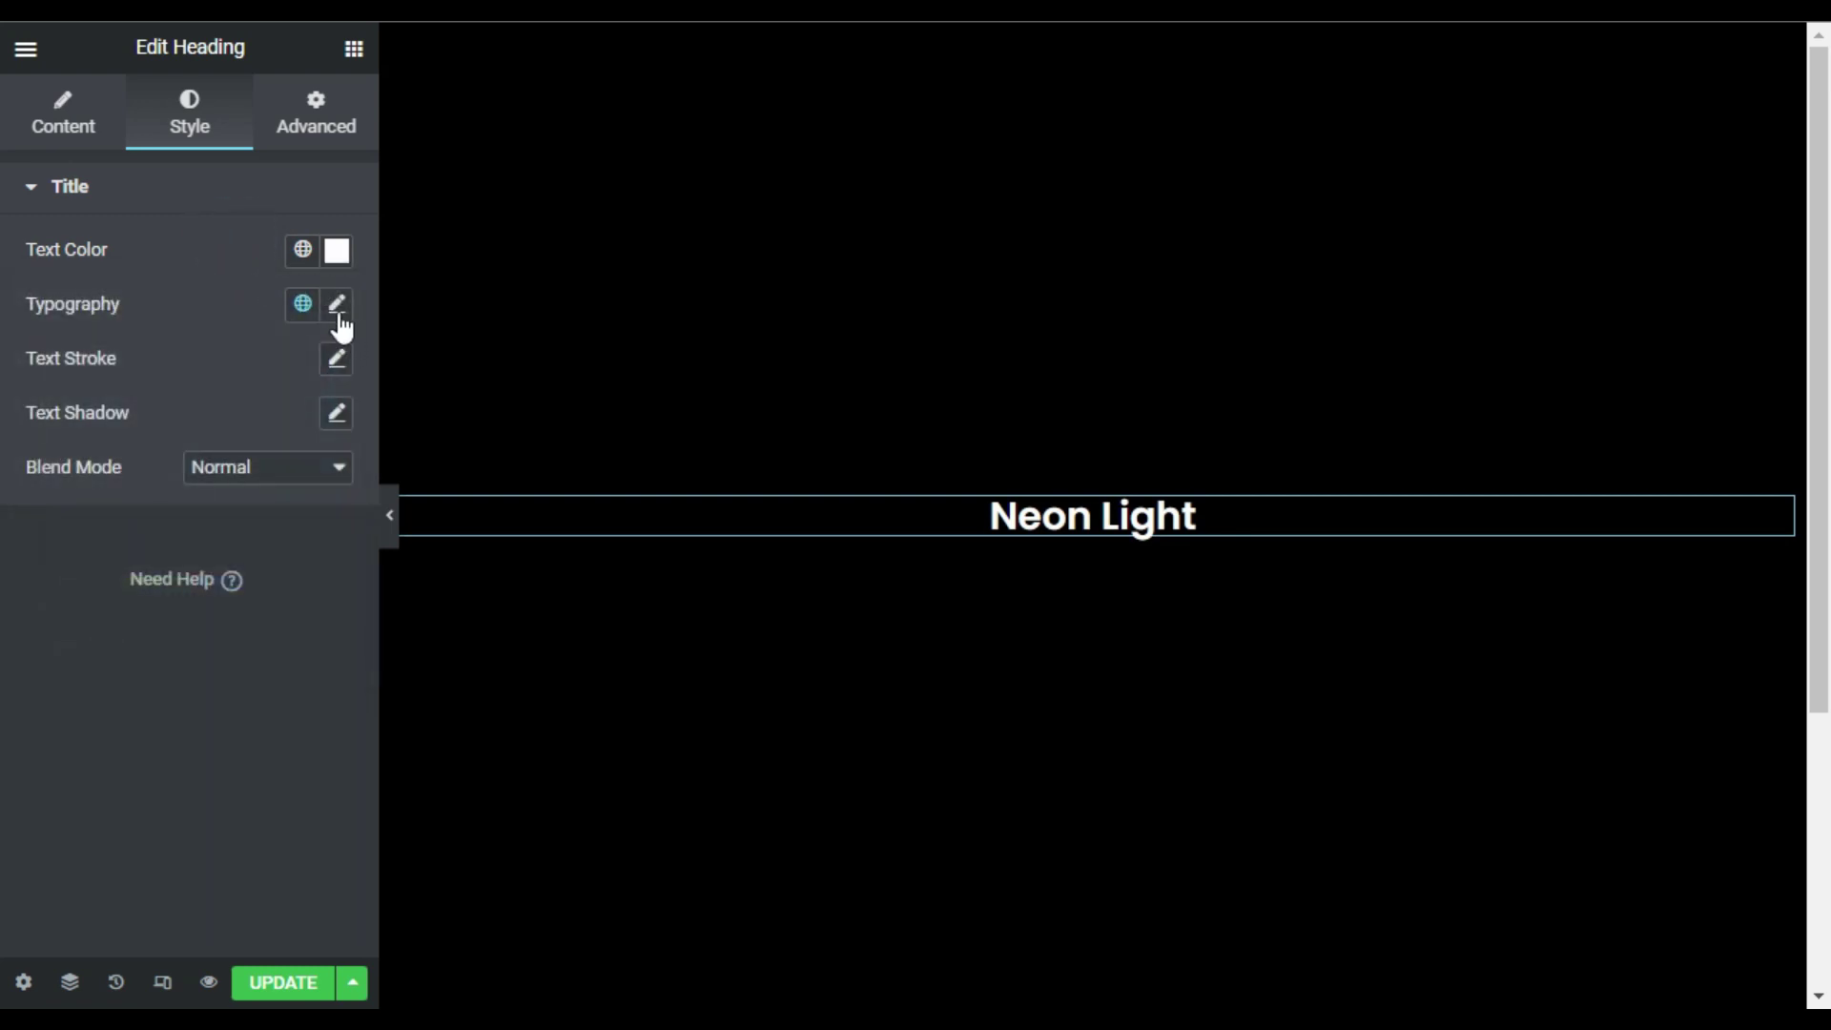
# Step: Set the heading typography to 90 px, weight 700 bold, uppercase
pyautogui.click(336, 305)
pyautogui.moveTo(47, 510); pyautogui.dragTo(136, 515)
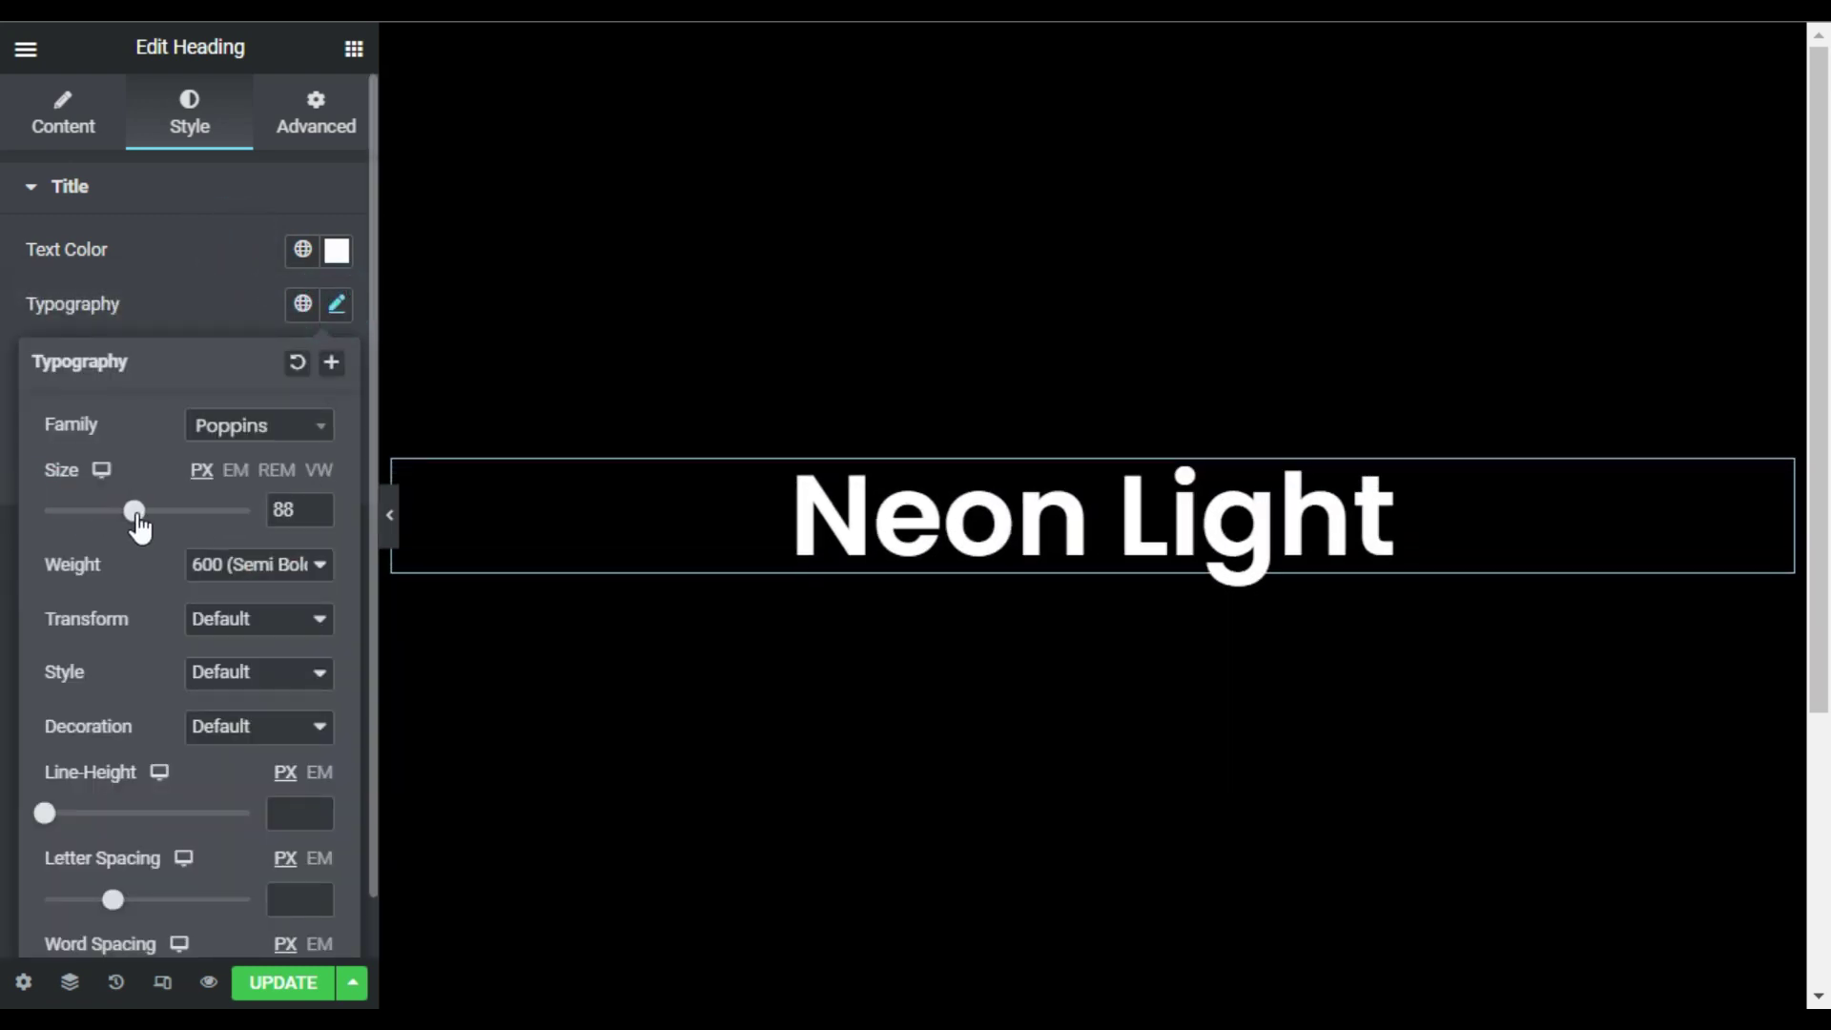
pyautogui.click(319, 506)
pyautogui.click(319, 506)
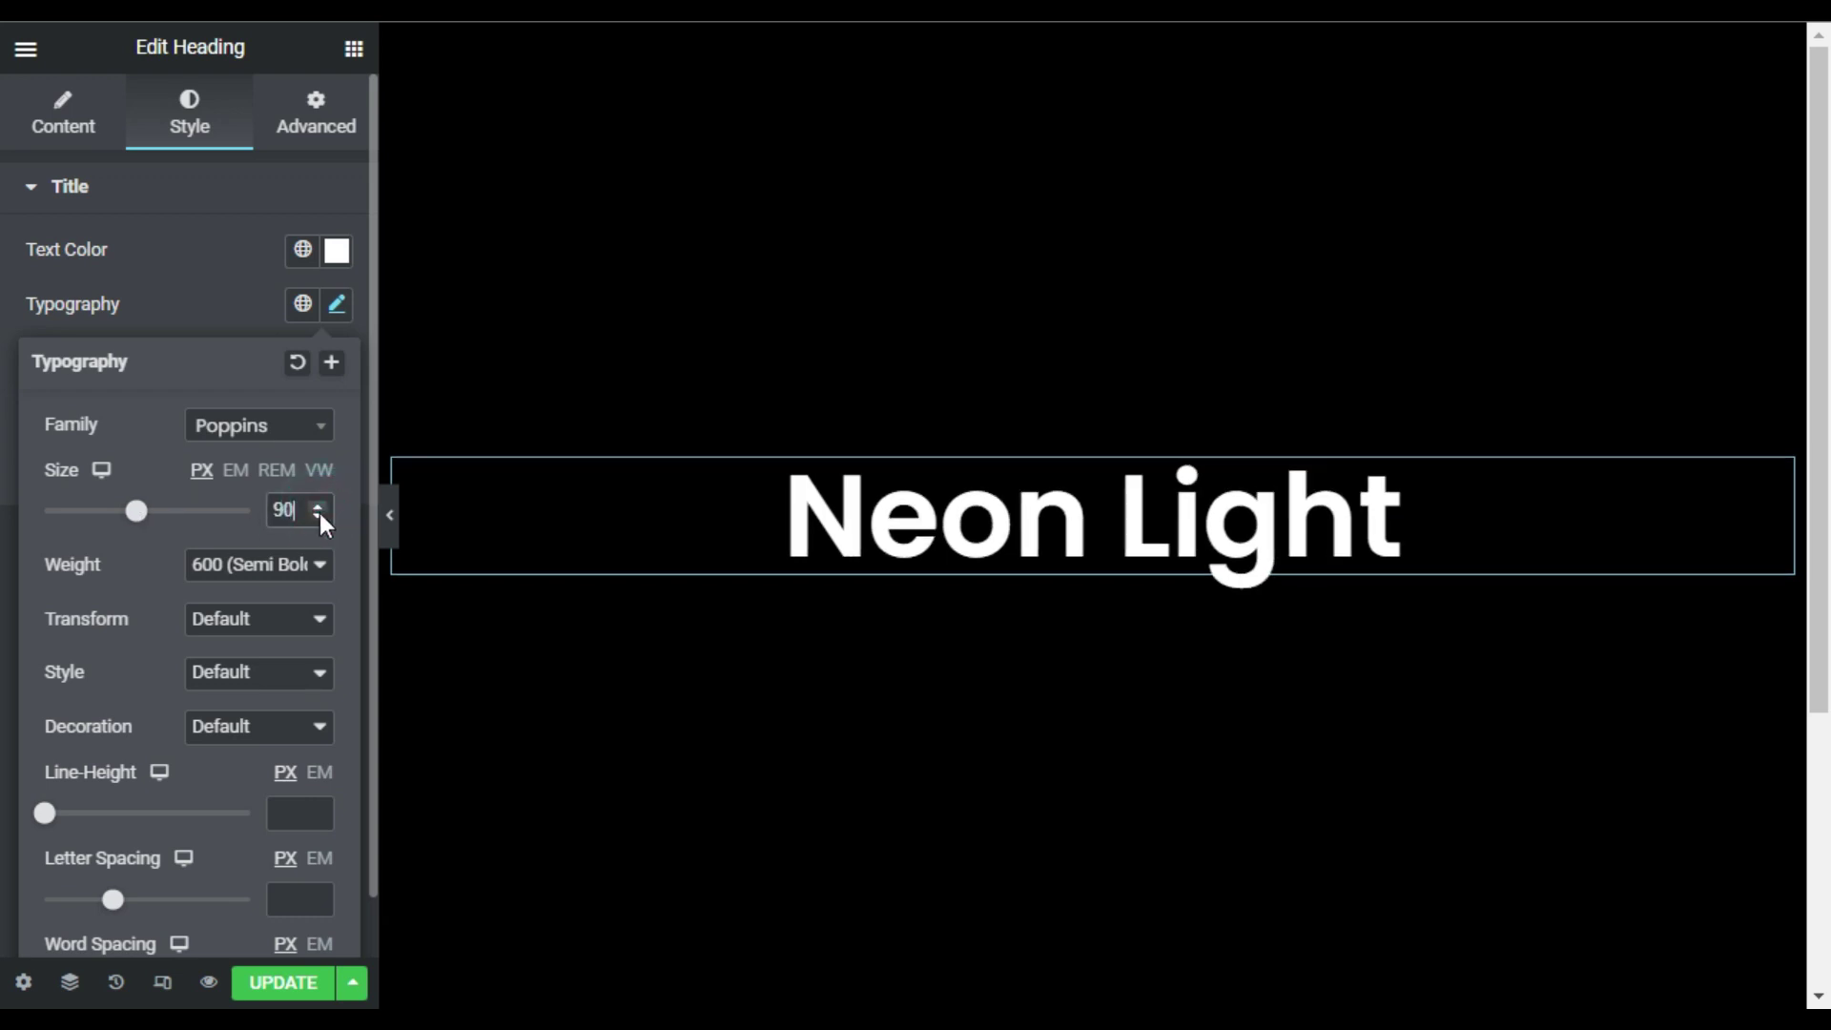
pyautogui.click(276, 565)
pyautogui.click(305, 750)
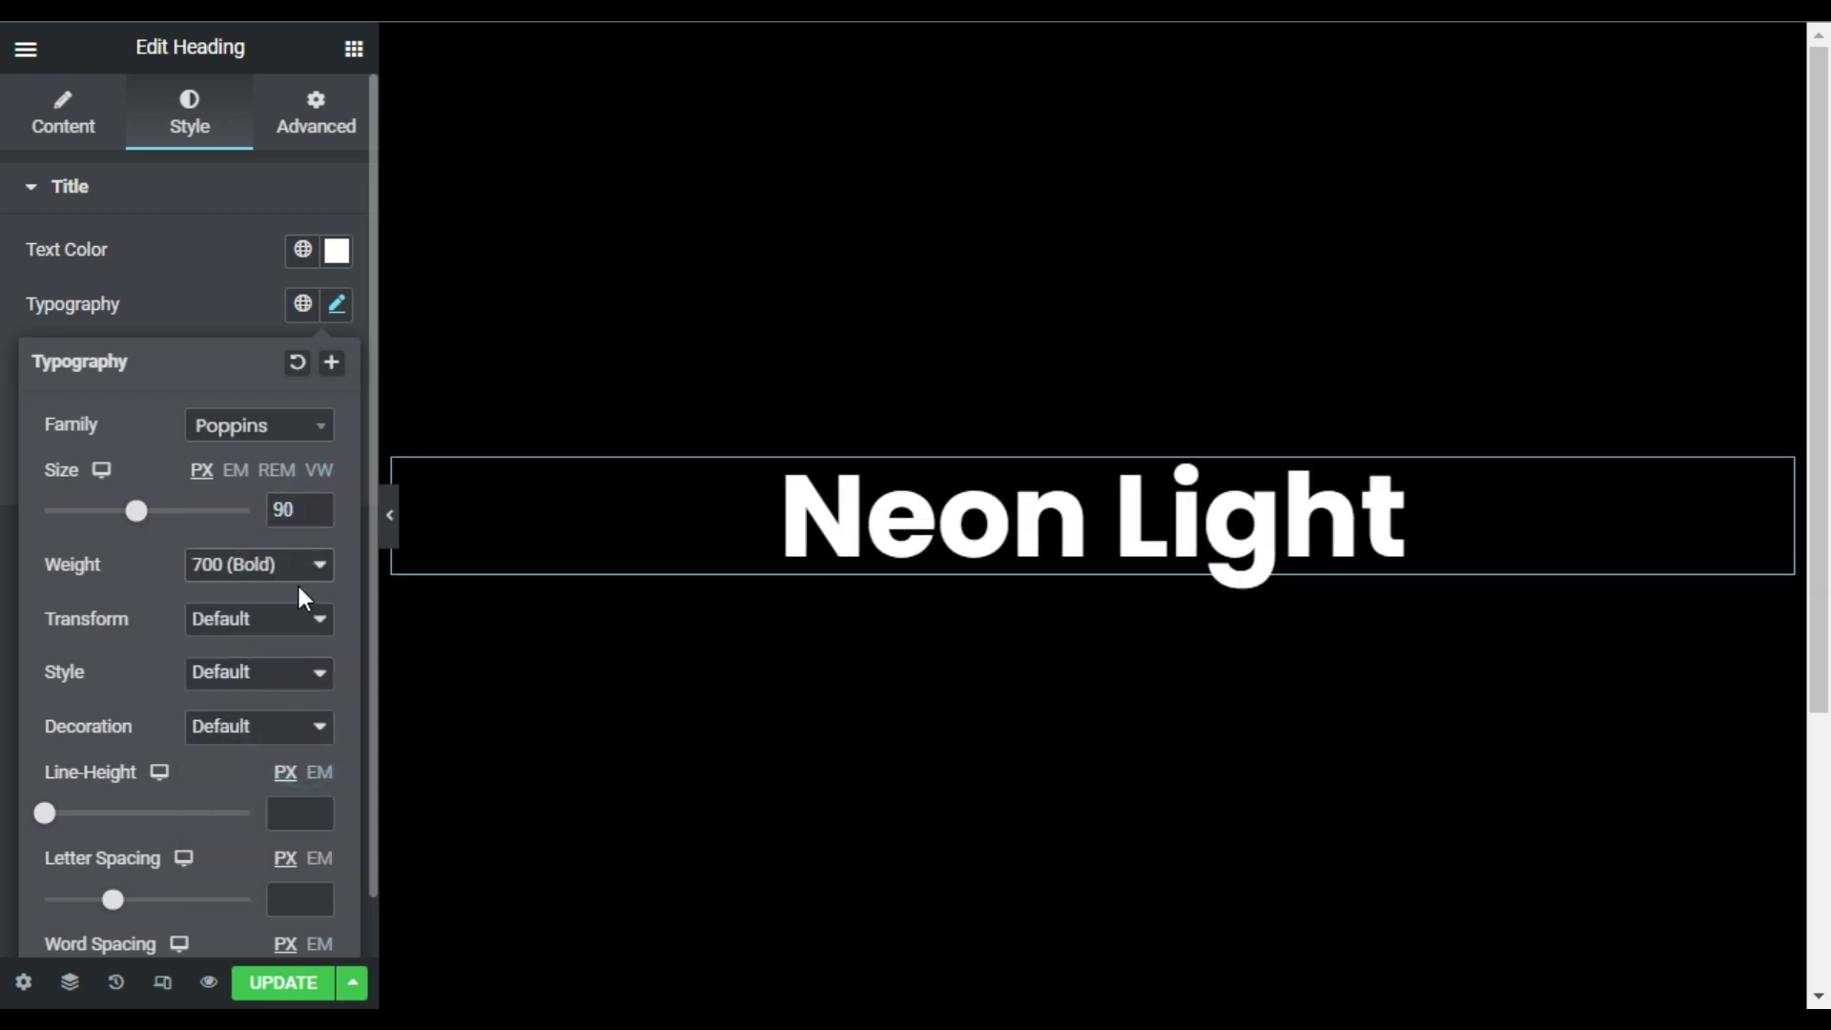
pyautogui.click(254, 637)
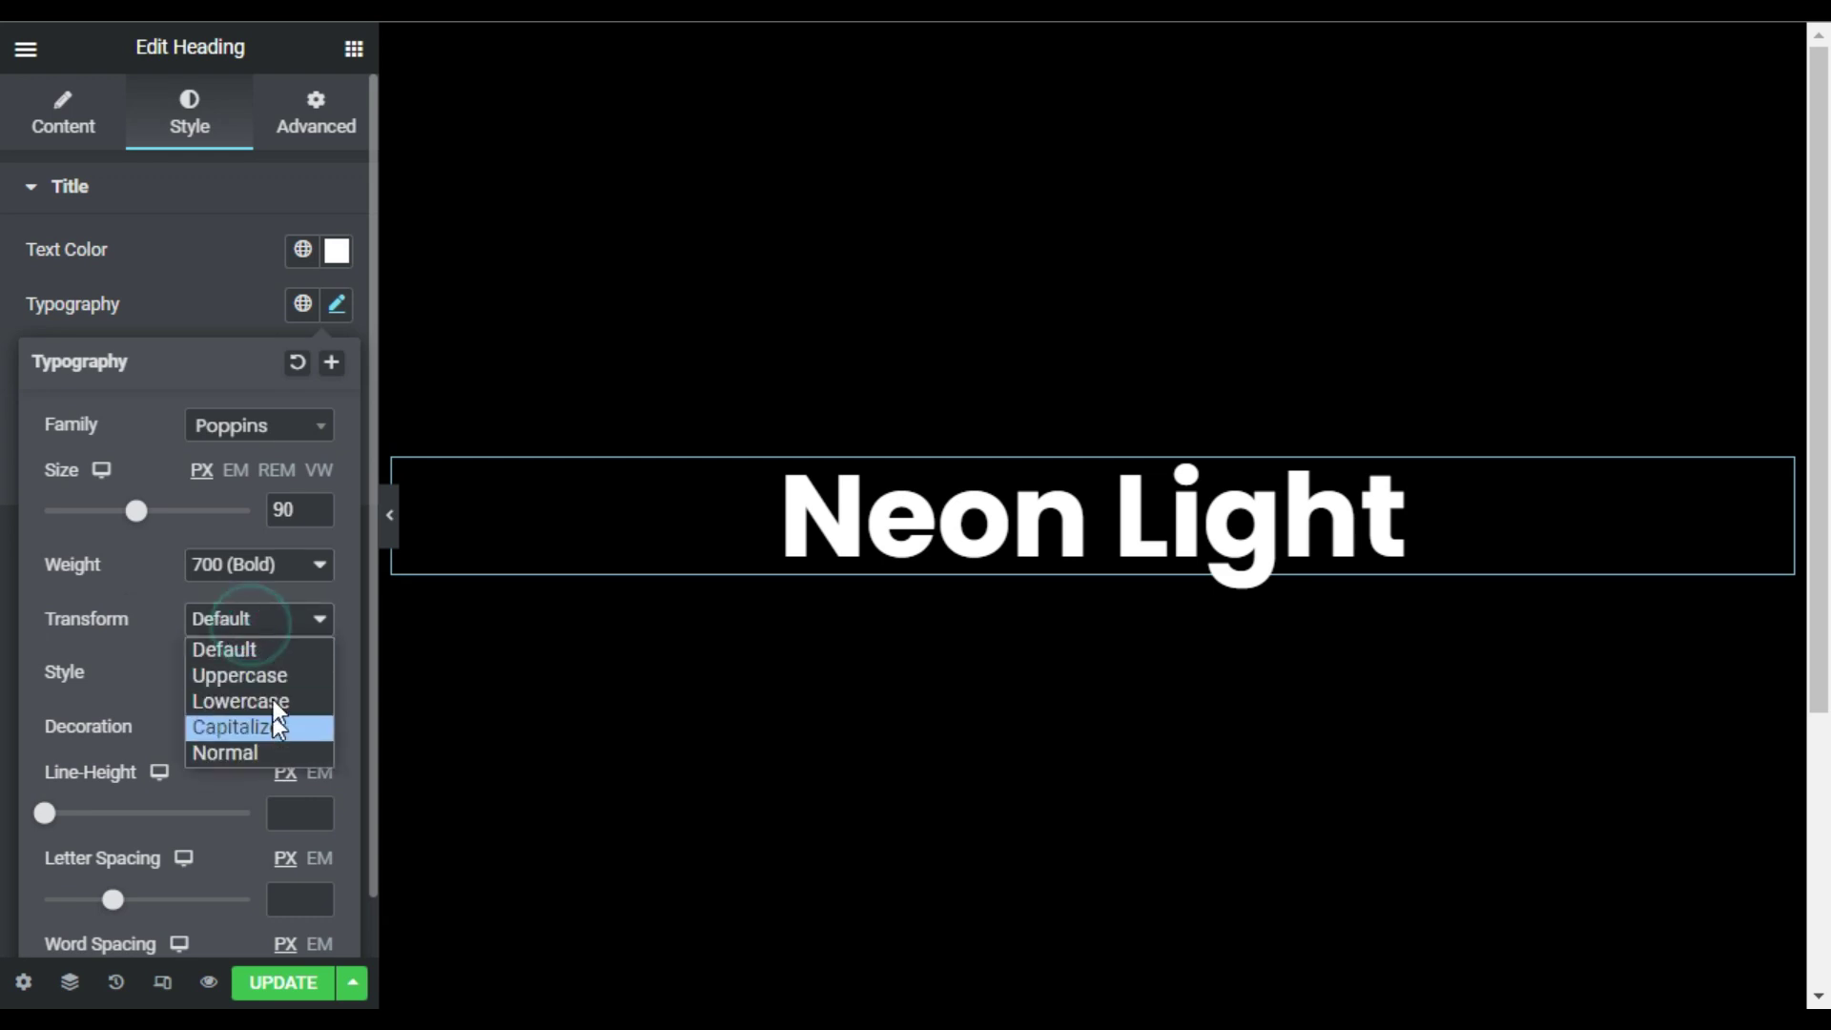
pyautogui.click(274, 679)
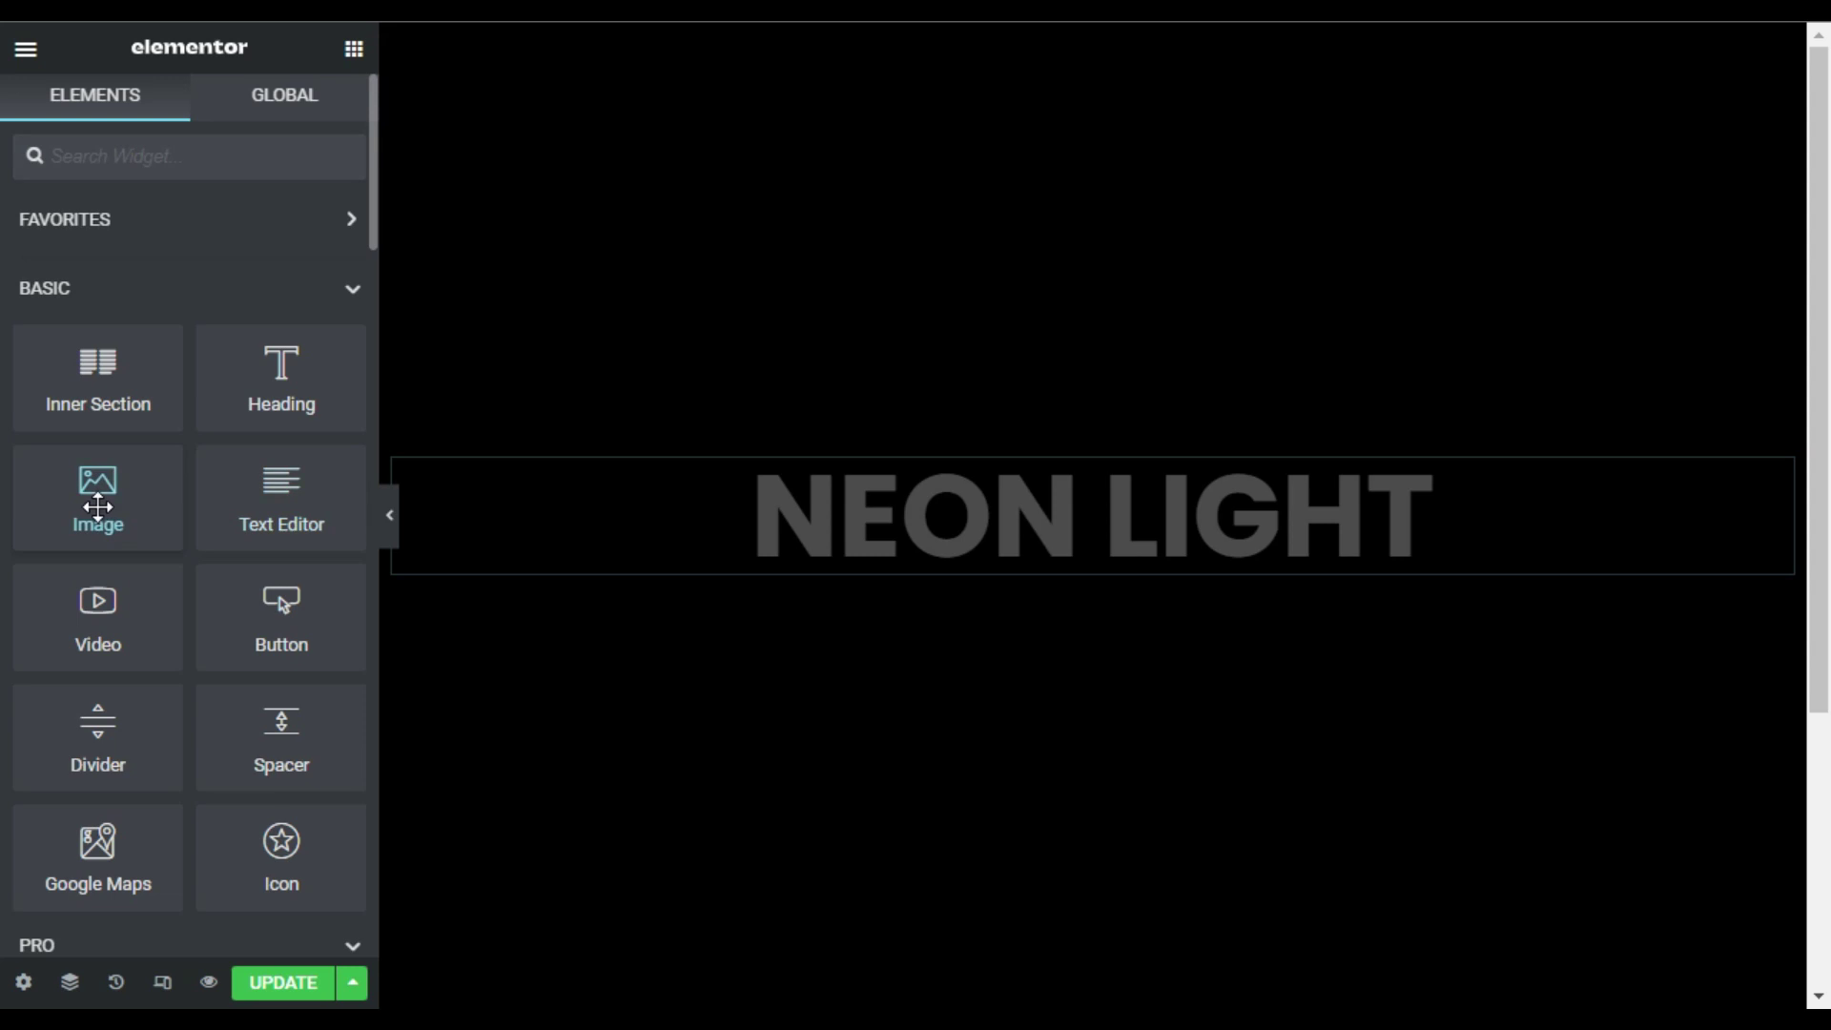
# Step: Place a centre-aligned button labelled 'Click Here' below the heading
pyautogui.moveTo(245, 627); pyautogui.dragTo(1049, 548)
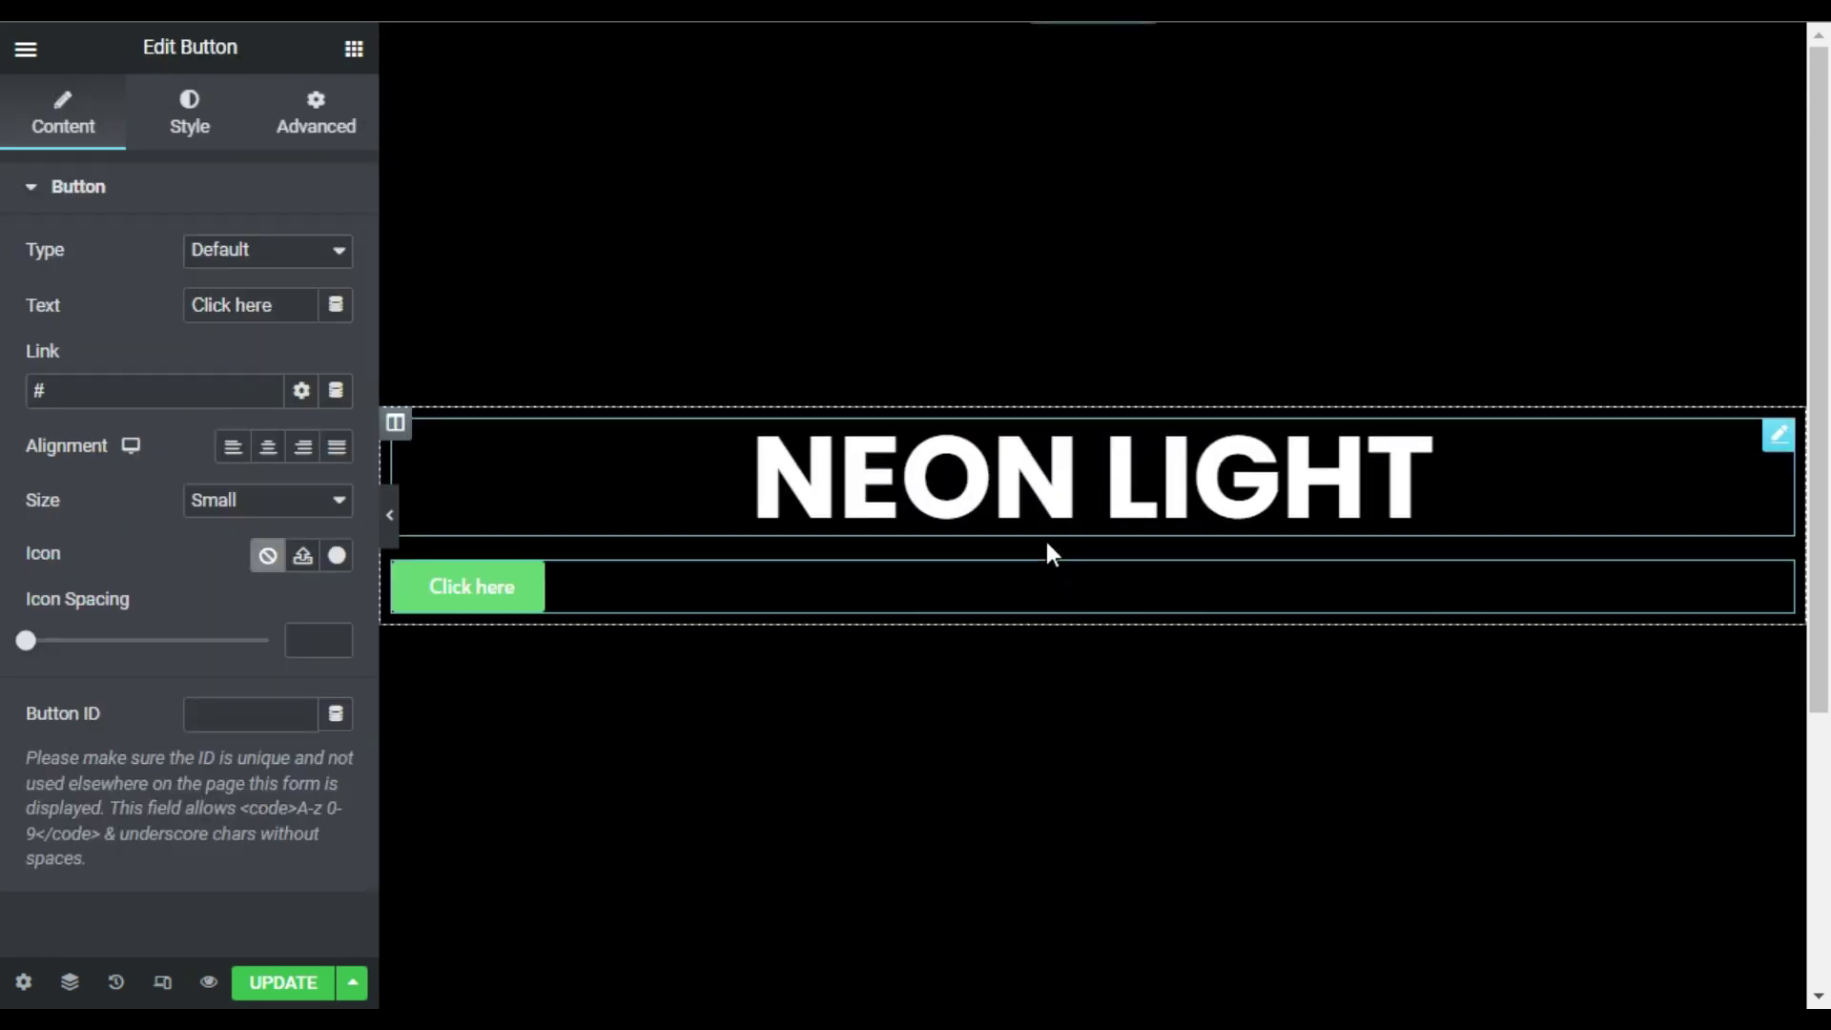
pyautogui.click(267, 448)
pyautogui.moveTo(238, 310); pyautogui.dragTo(244, 312)
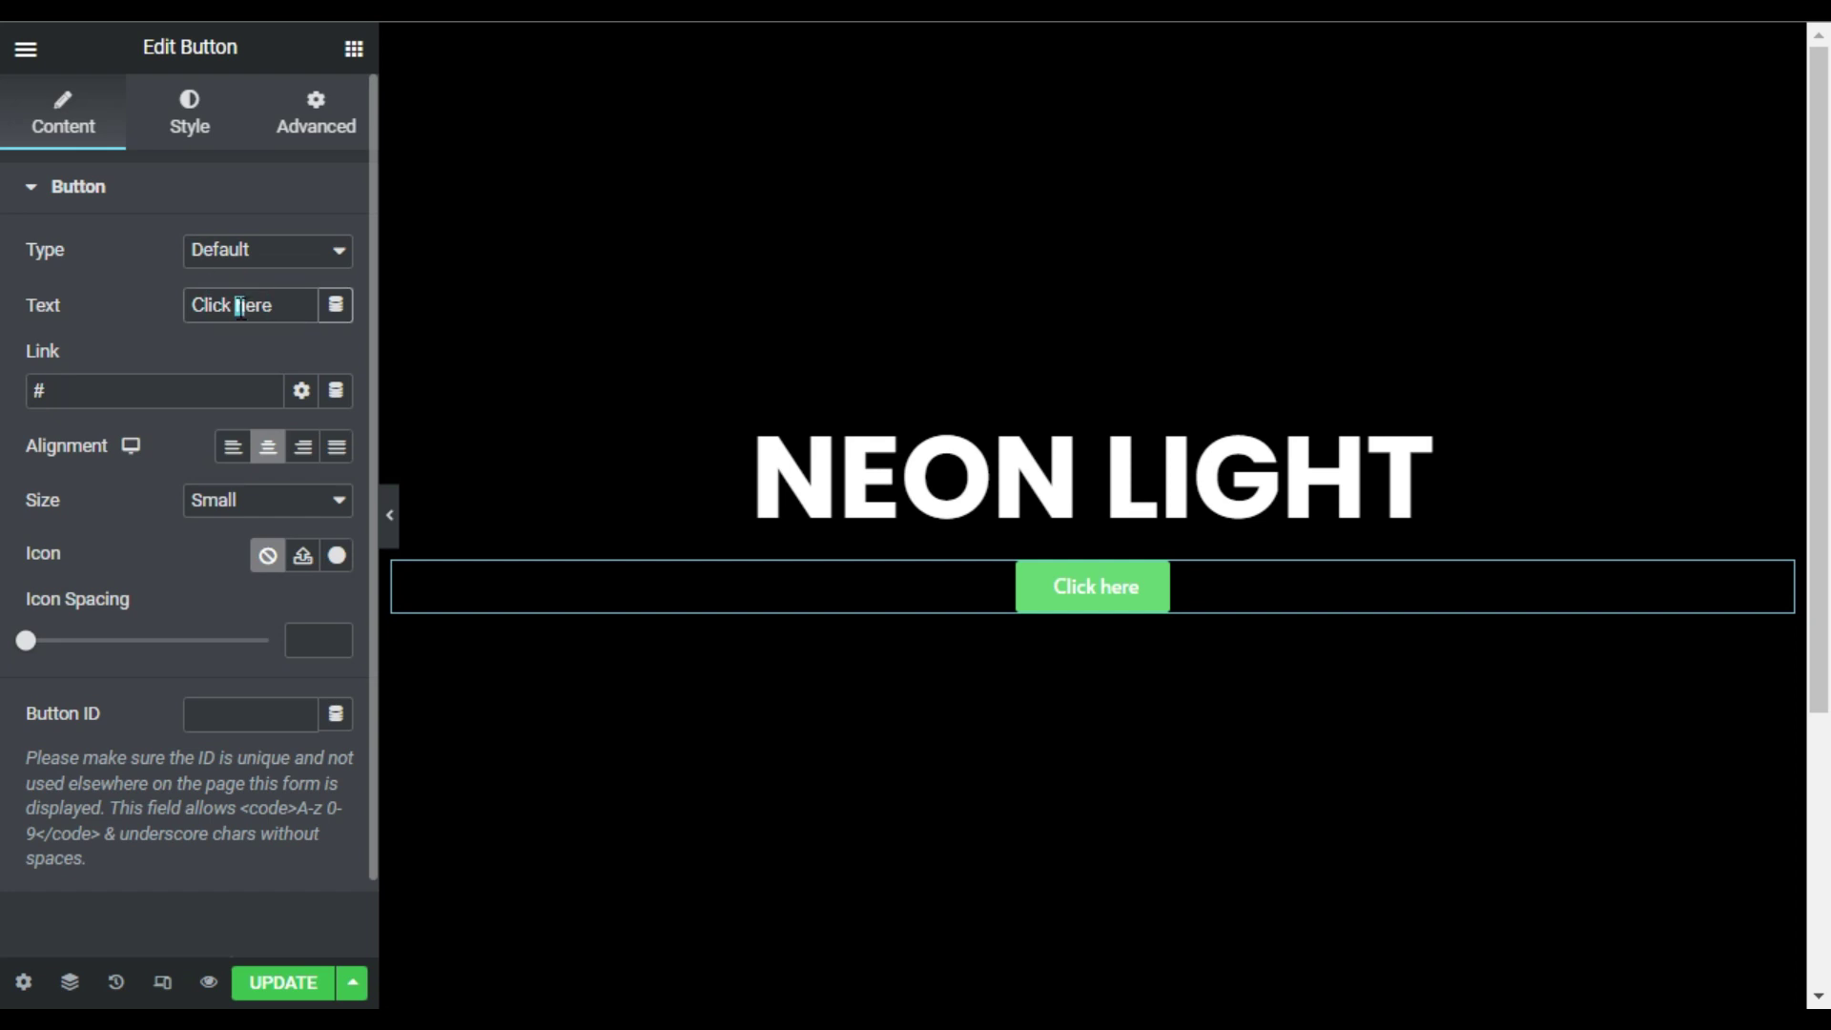
pyautogui.click(186, 95)
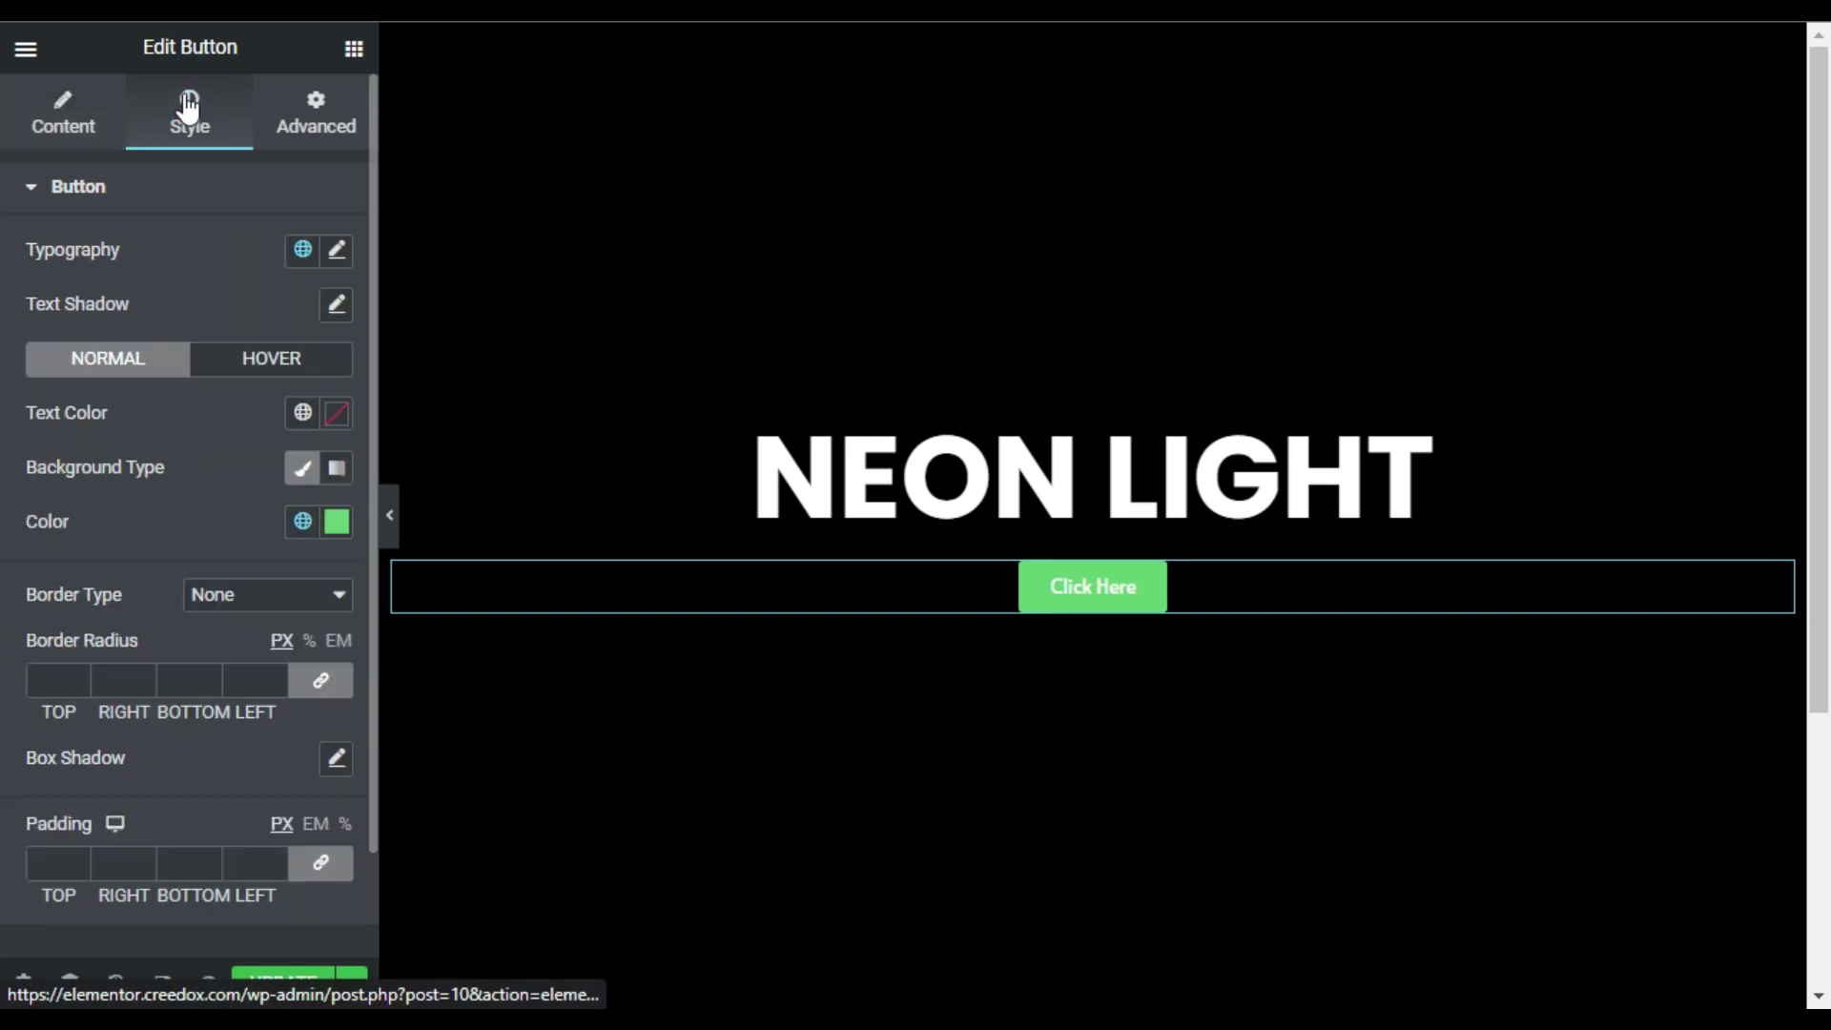
# Step: Give the button a transparent background, solid border and cyan #00E5FC text
pyautogui.click(334, 521)
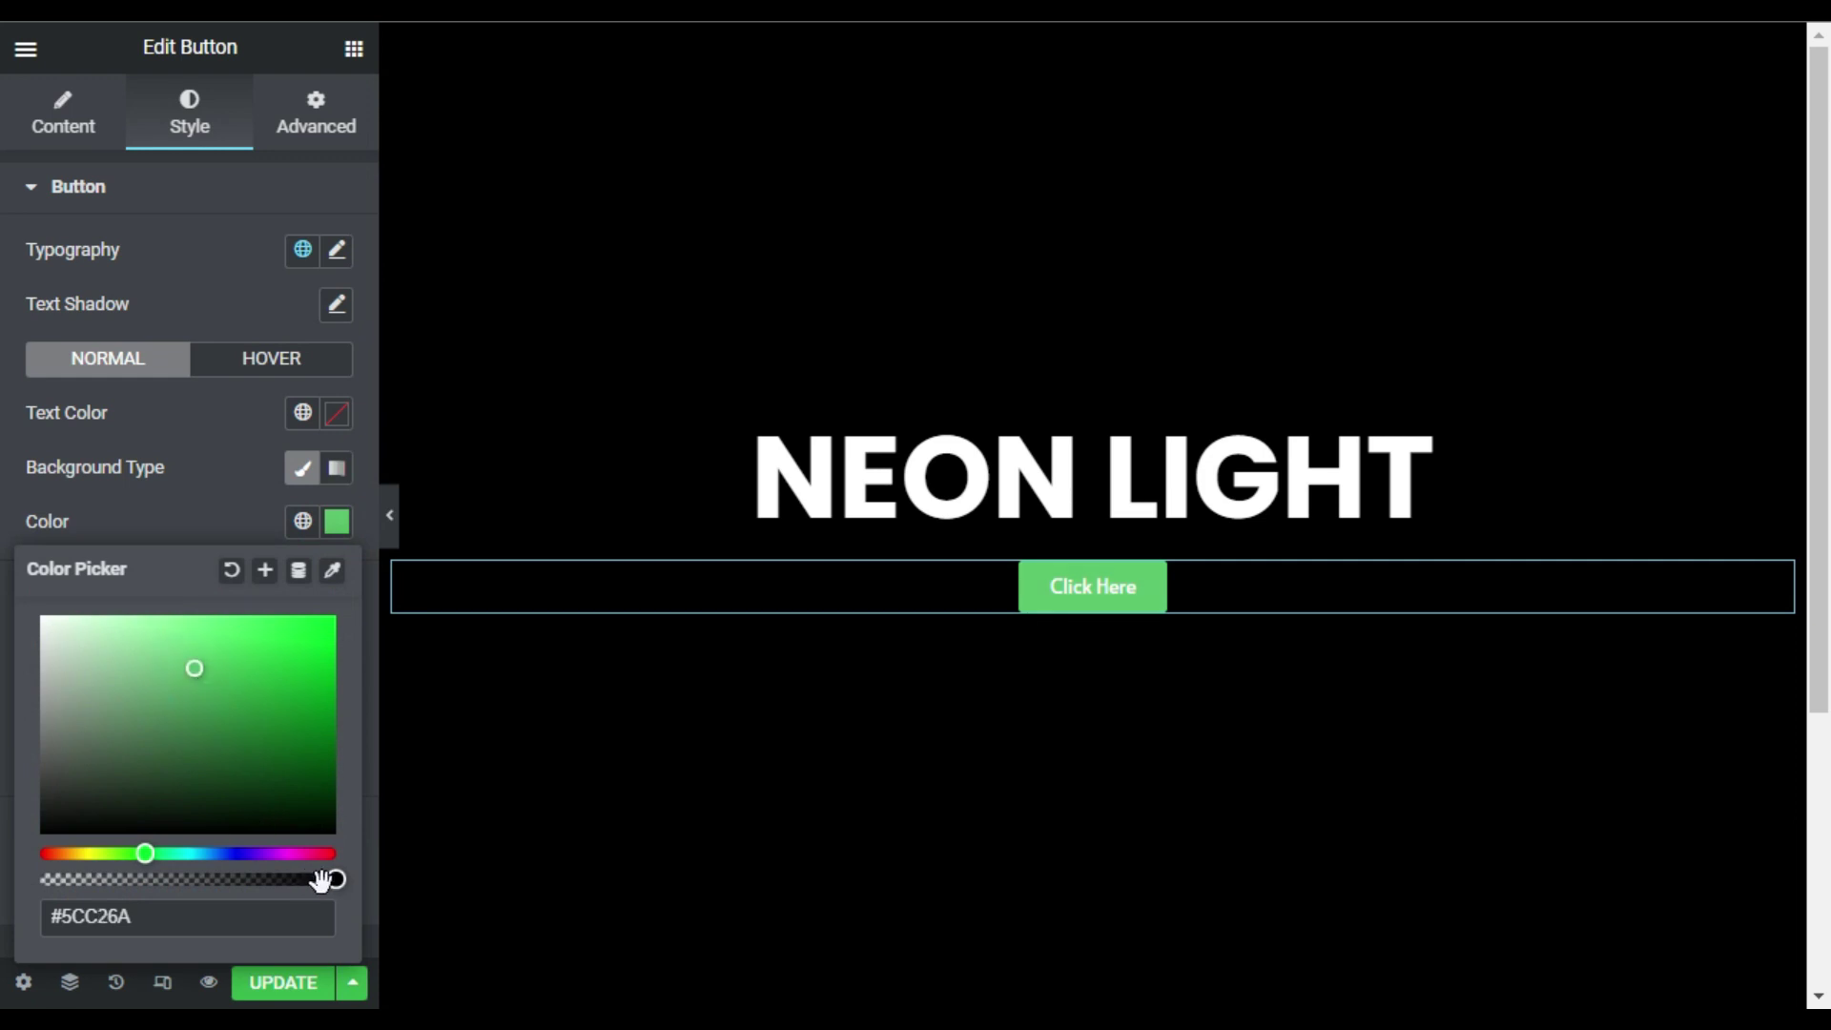
pyautogui.moveTo(221, 879); pyautogui.dragTo(5, 887)
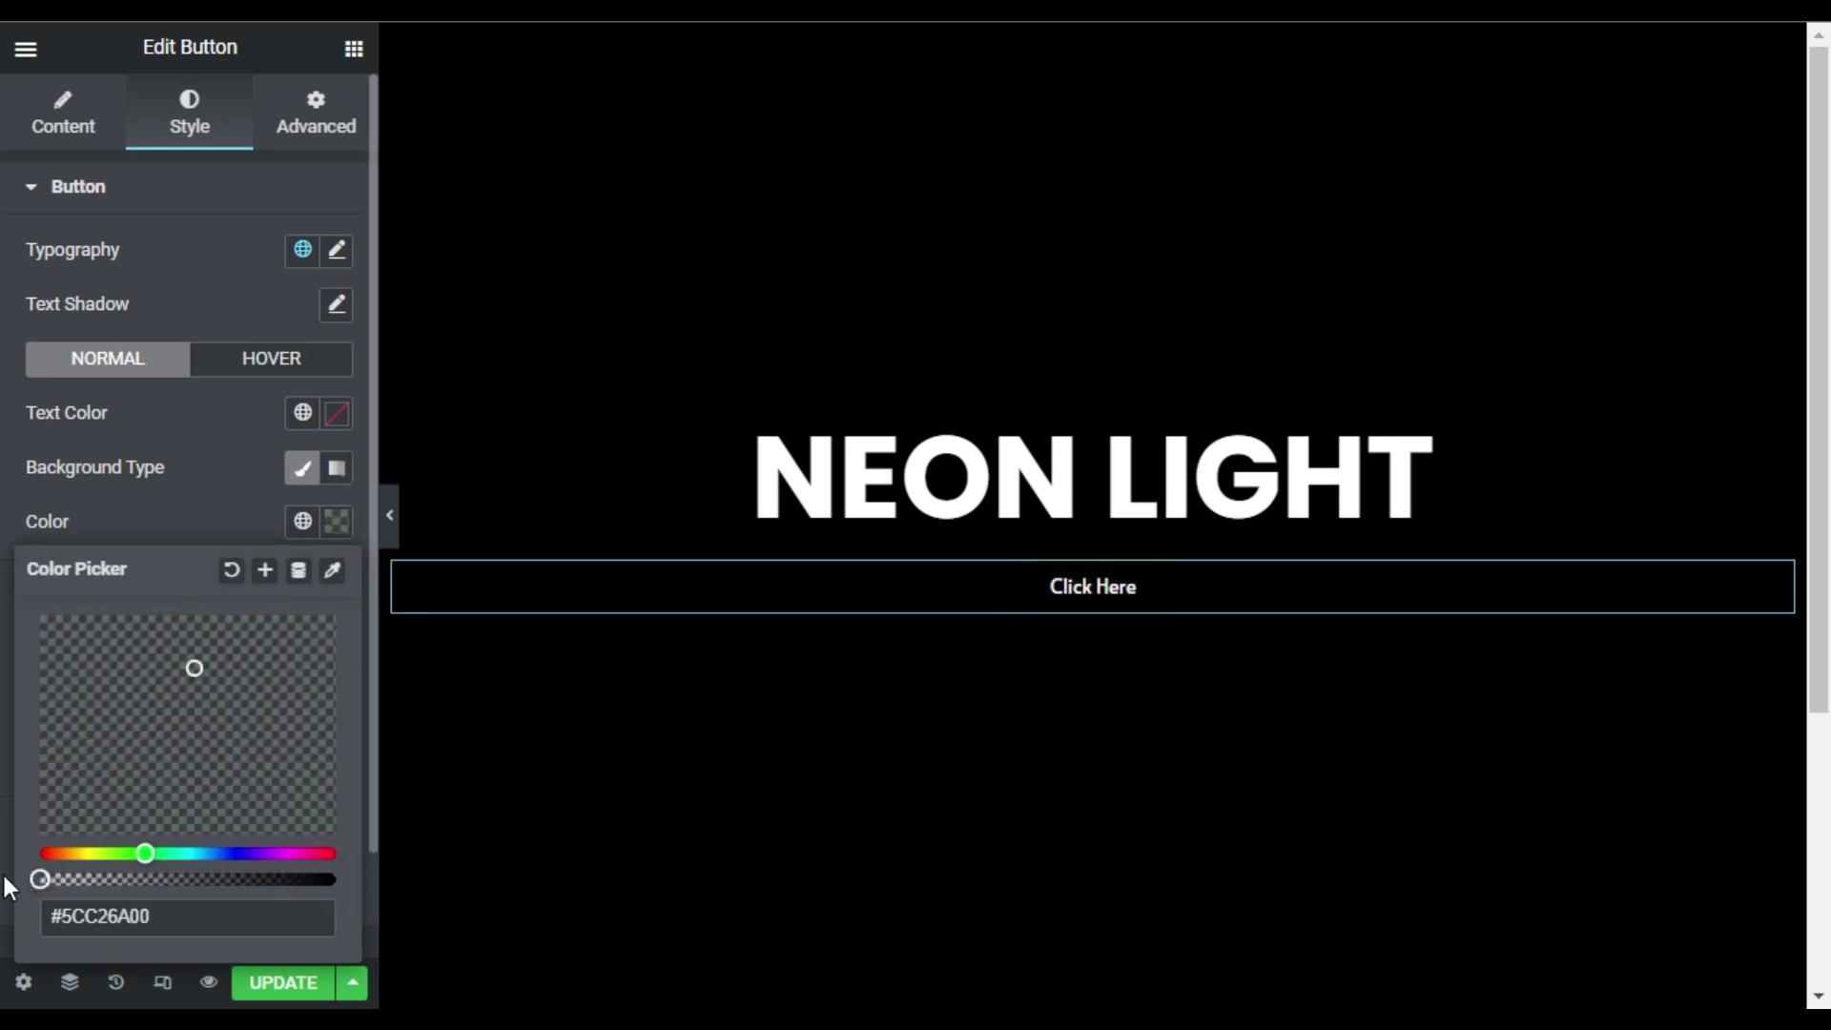
pyautogui.click(212, 515)
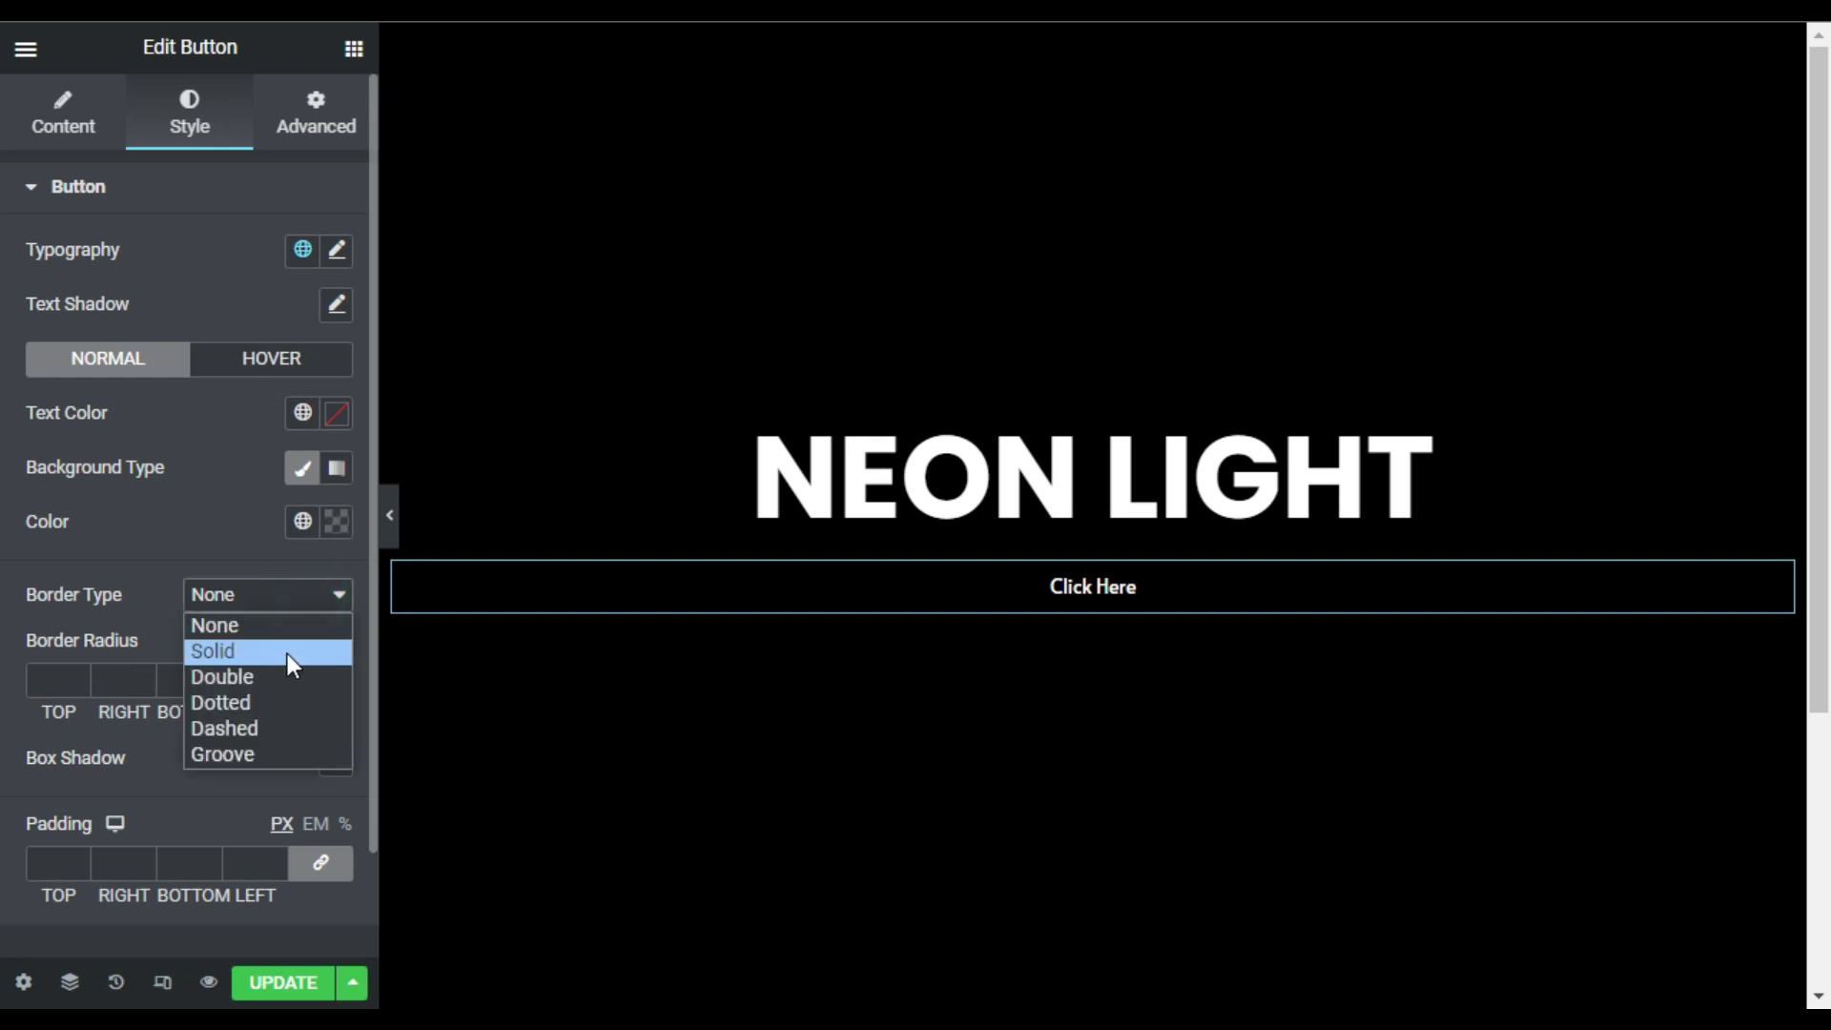
pyautogui.click(287, 649)
pyautogui.click(52, 685)
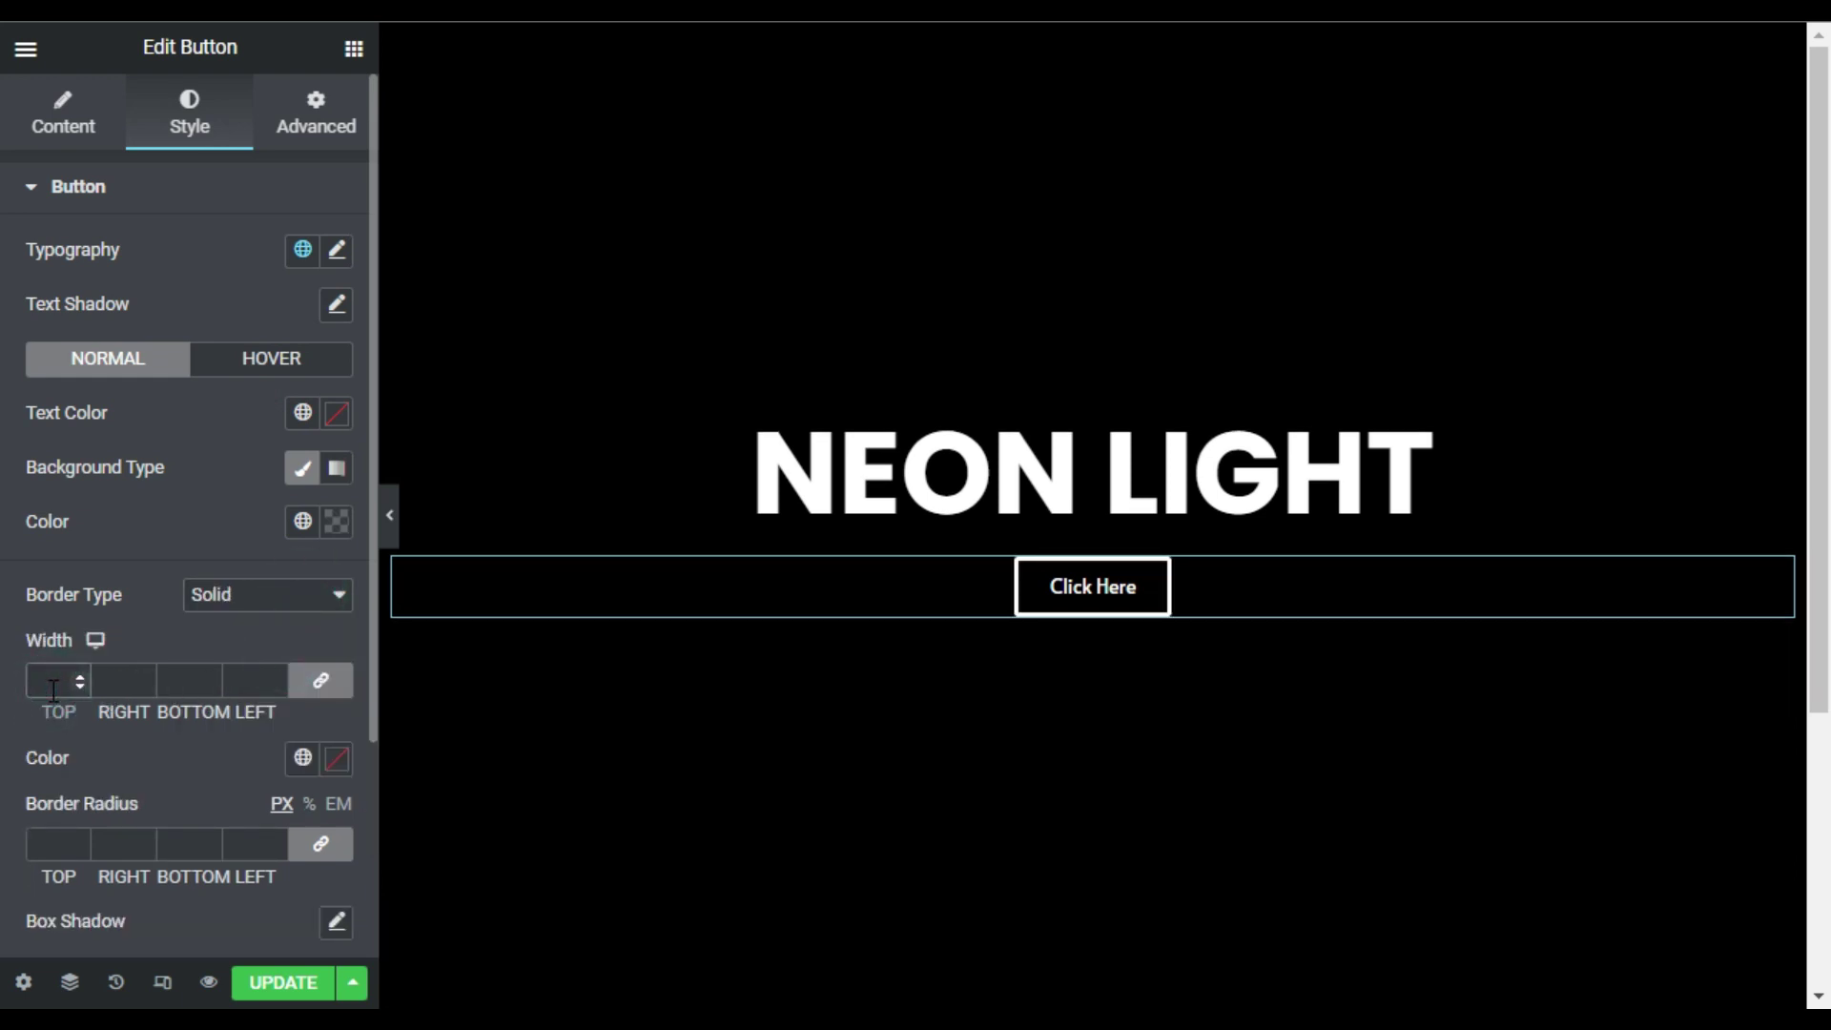
pyautogui.click(336, 417)
pyautogui.write('#00E5FC')
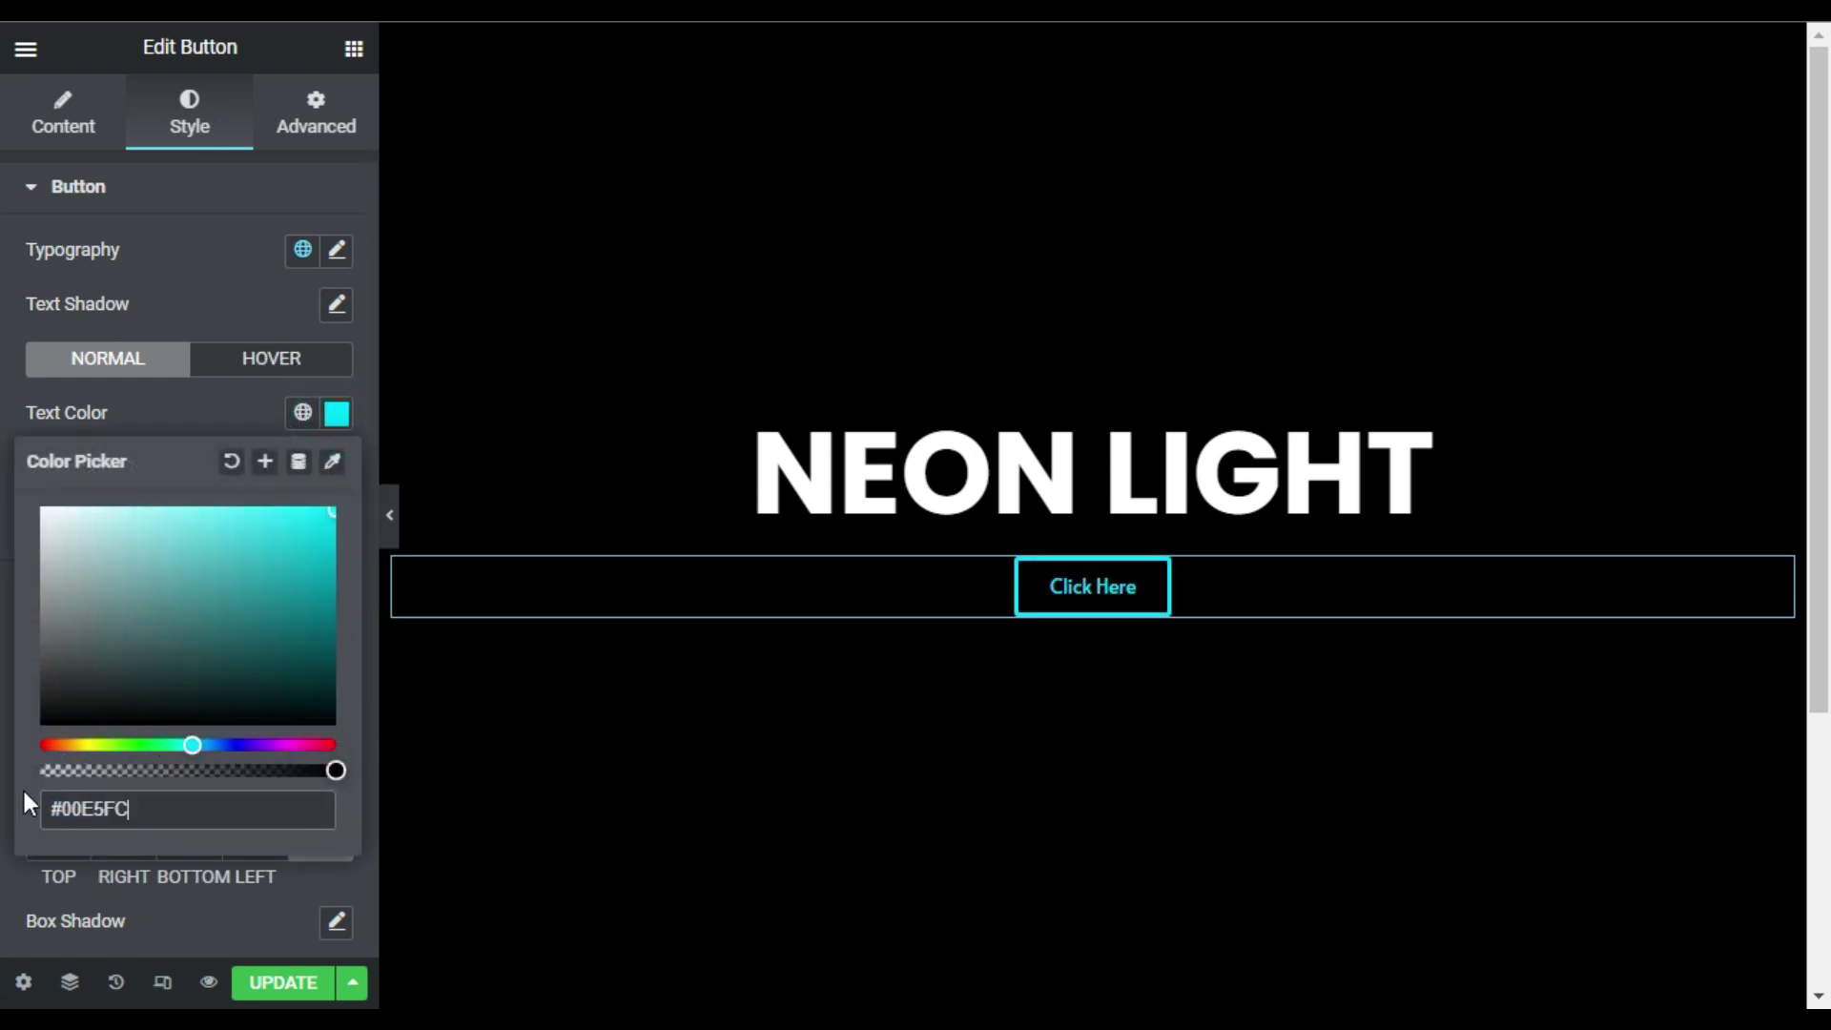
pyautogui.click(254, 405)
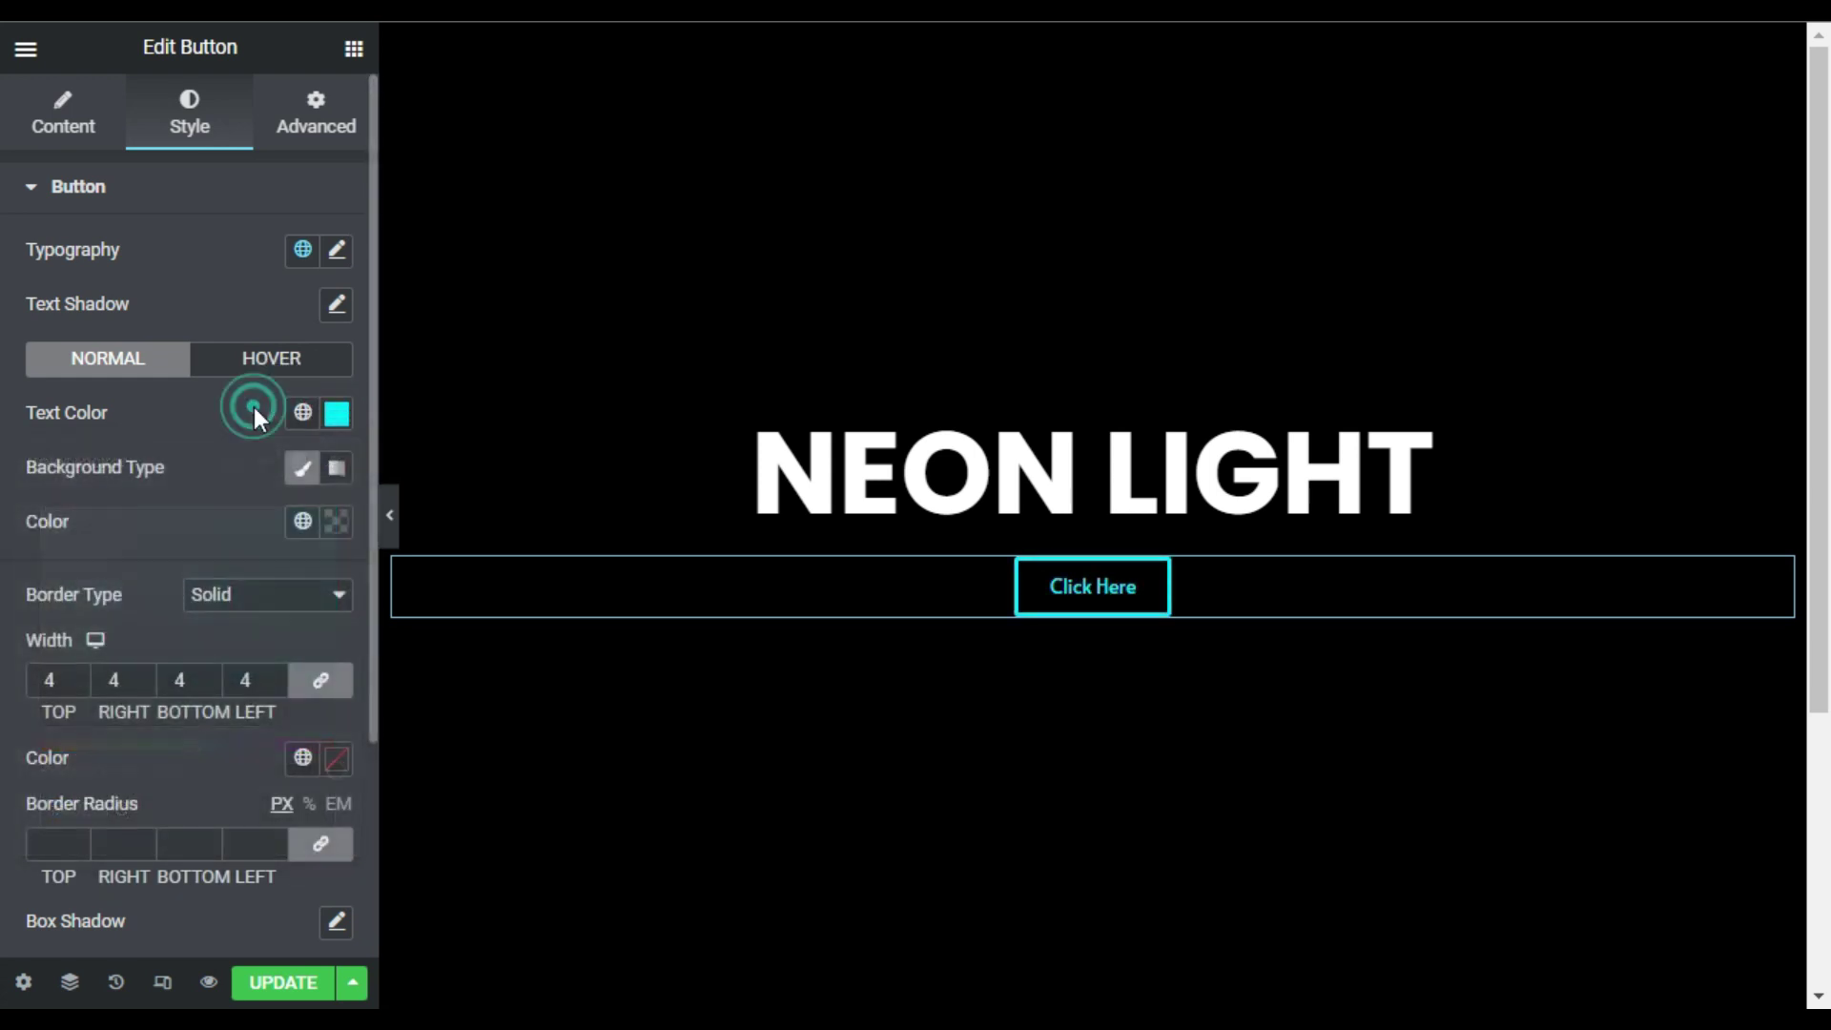
# Step: Set the button label to Poppins, 20 px, 700 bold, with 2 px letter spacing
pyautogui.click(336, 256)
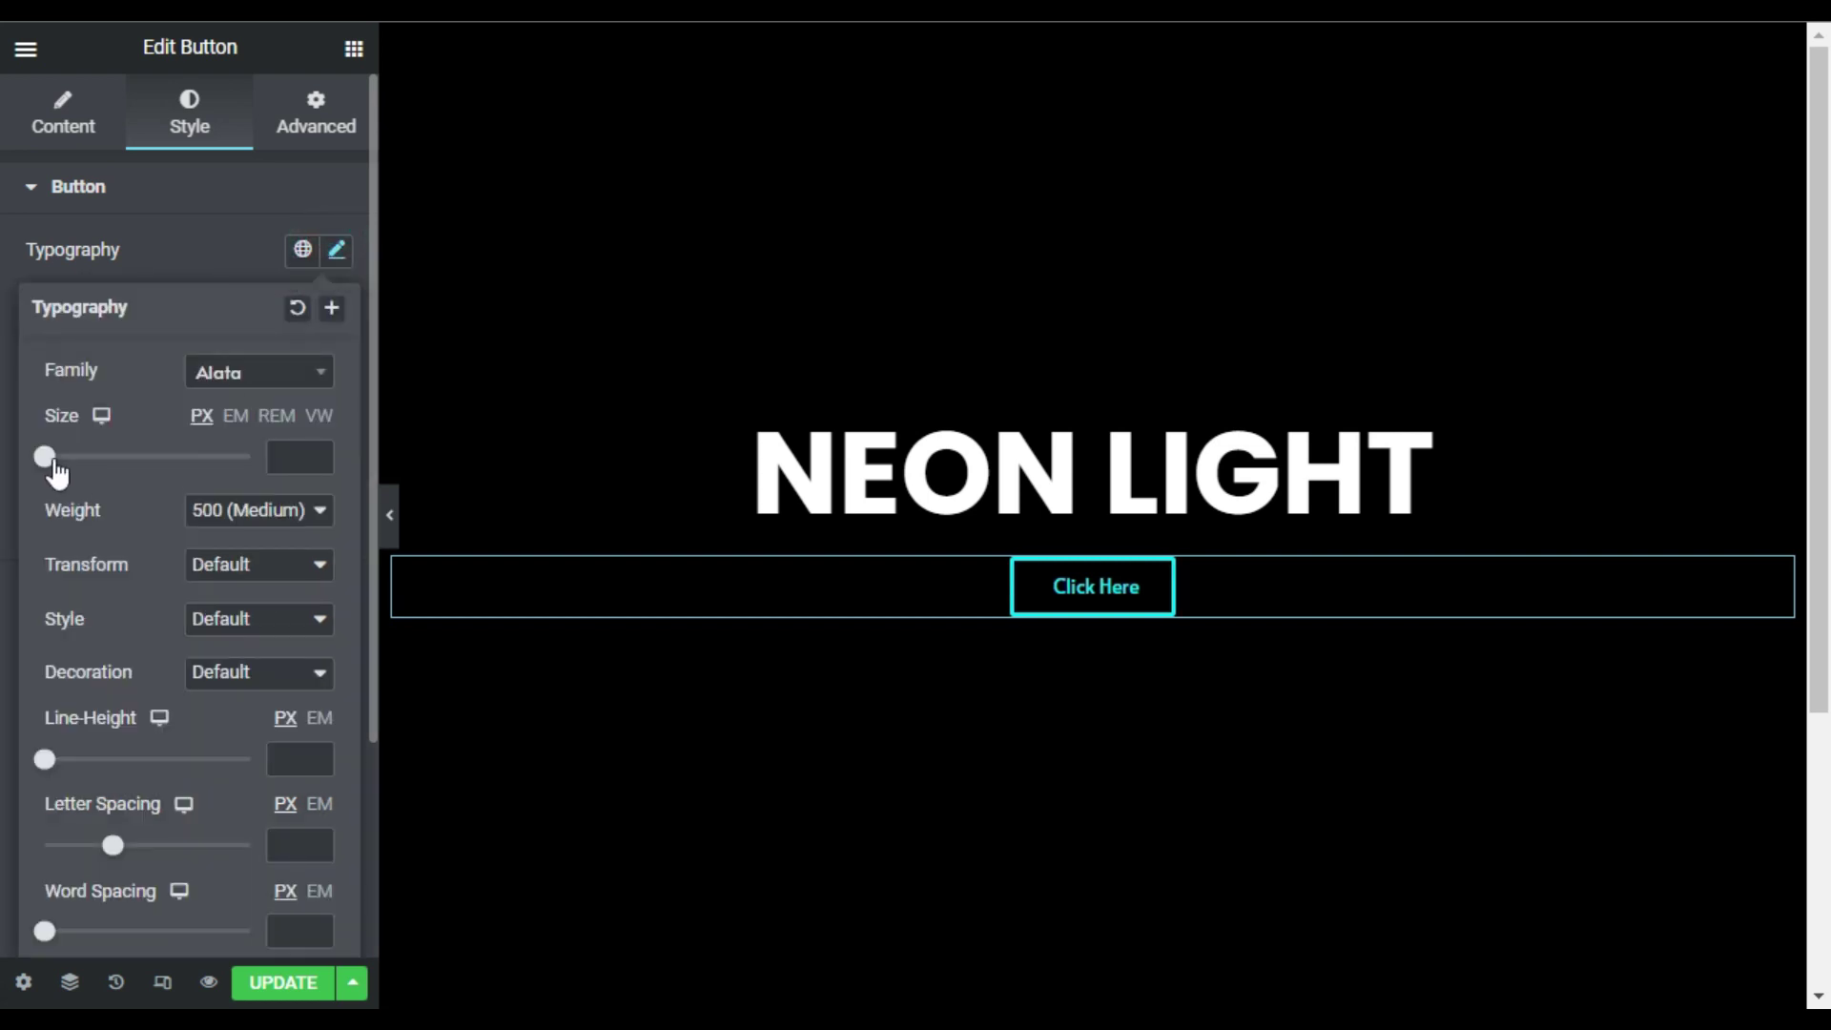
pyautogui.click(246, 376)
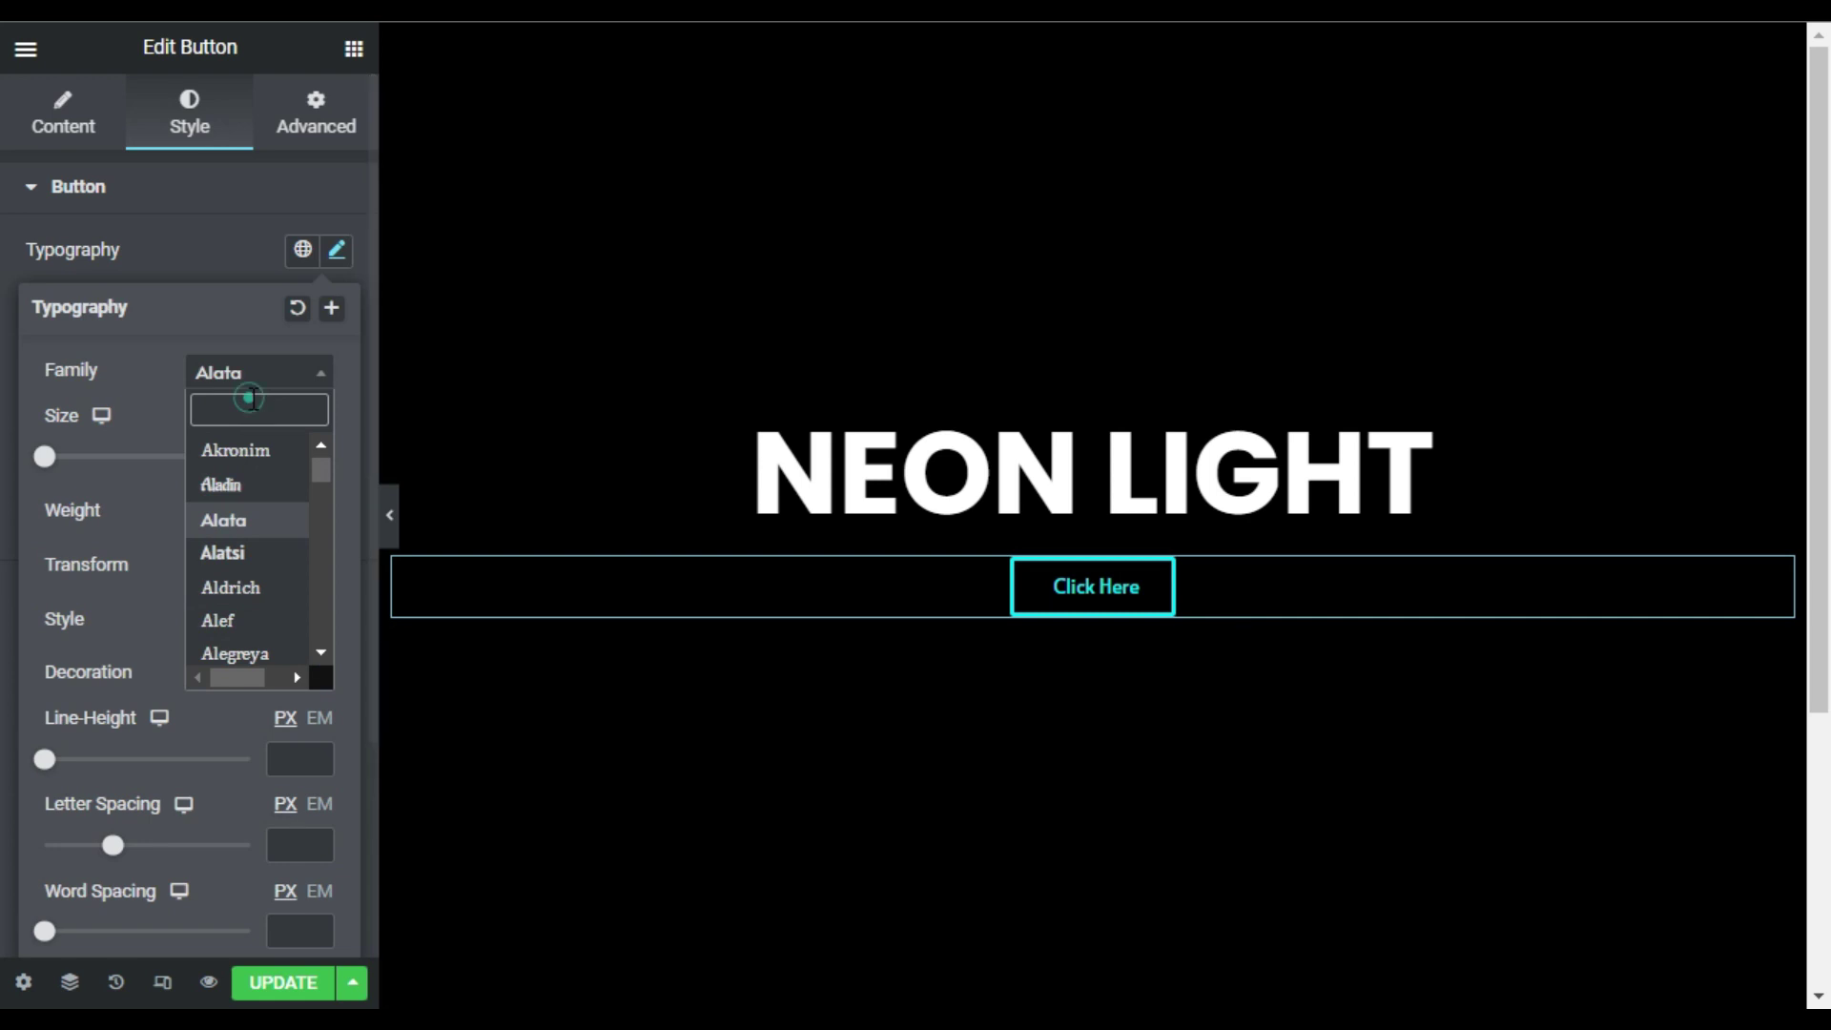
pyautogui.write('popp')
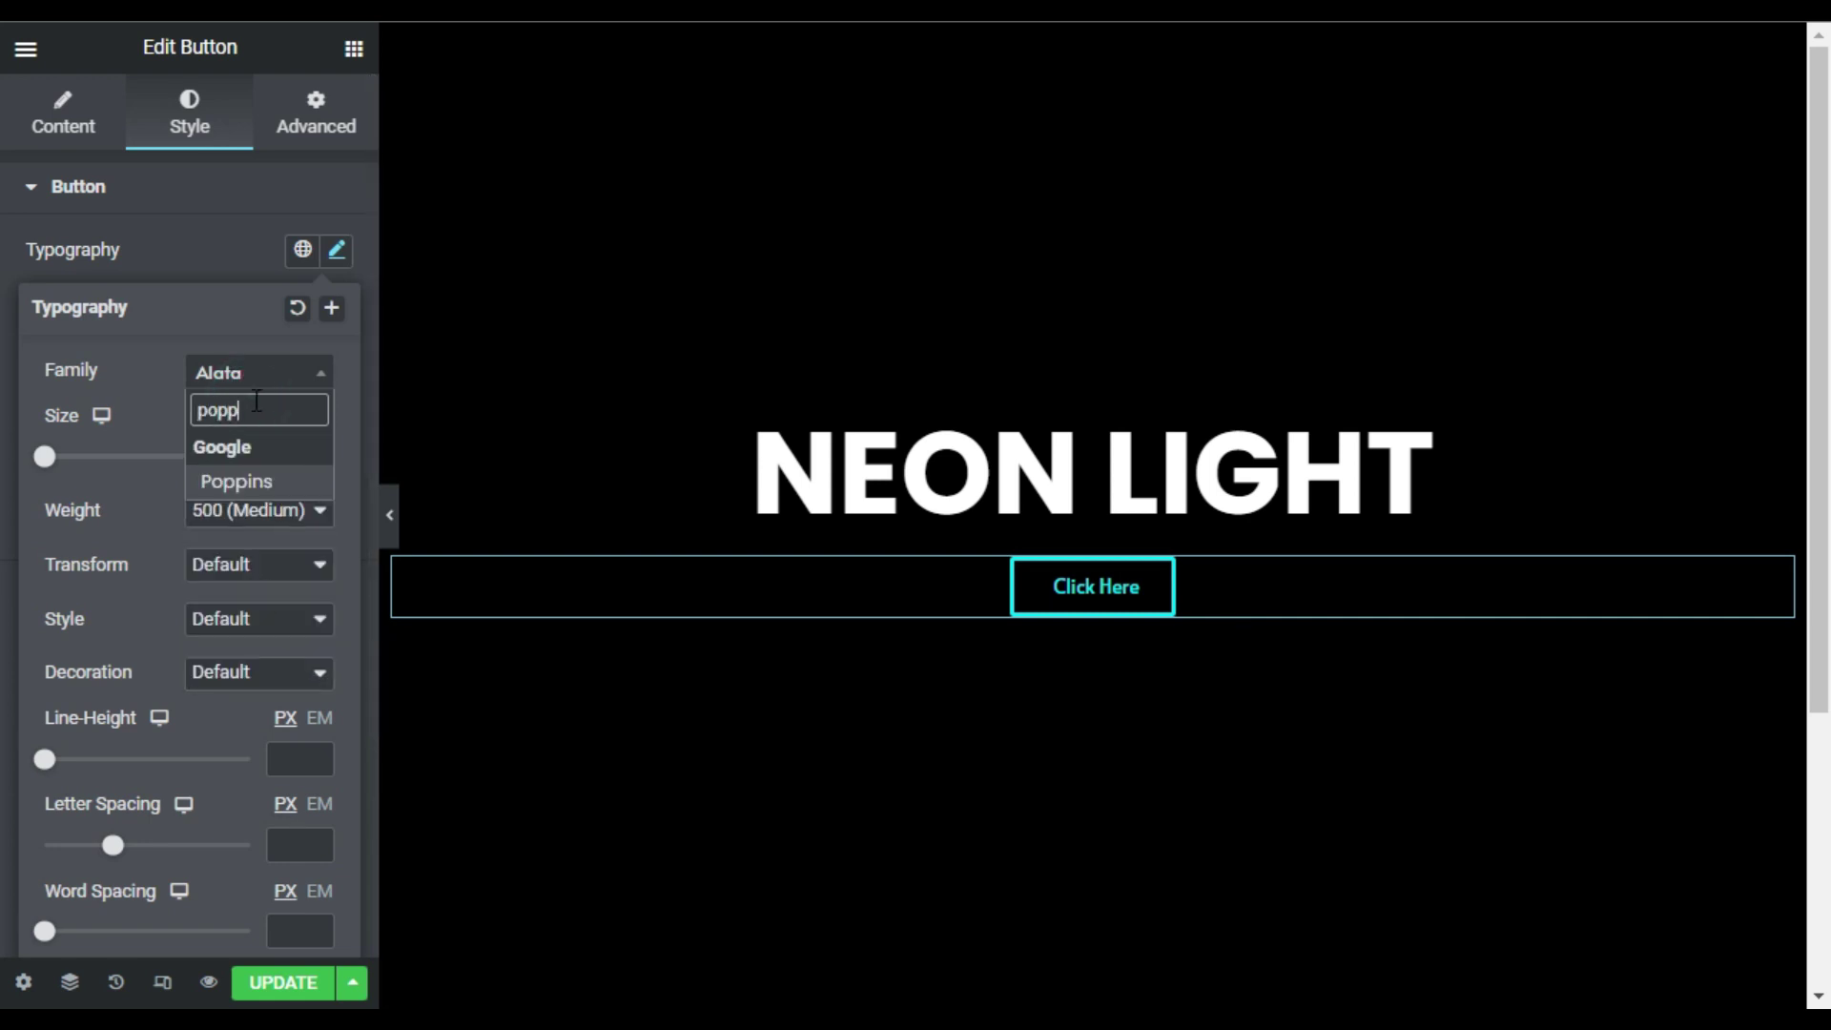
pyautogui.click(243, 481)
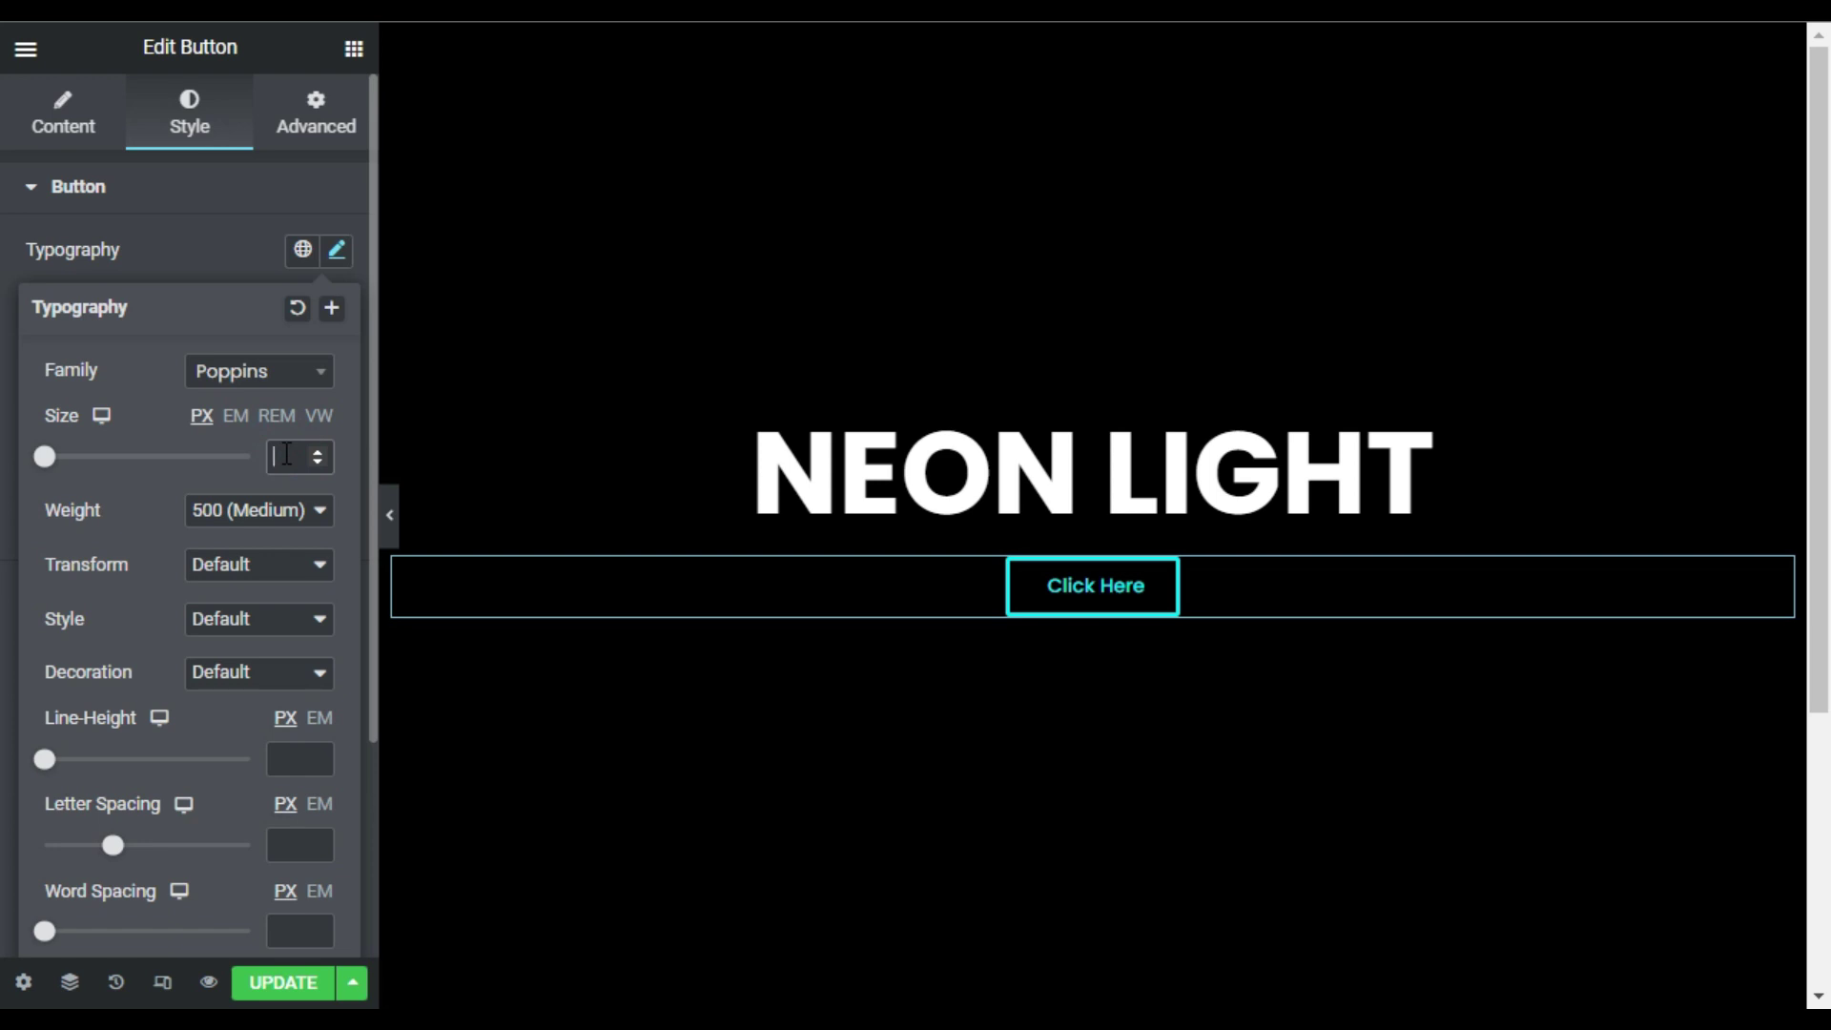
pyautogui.write('20')
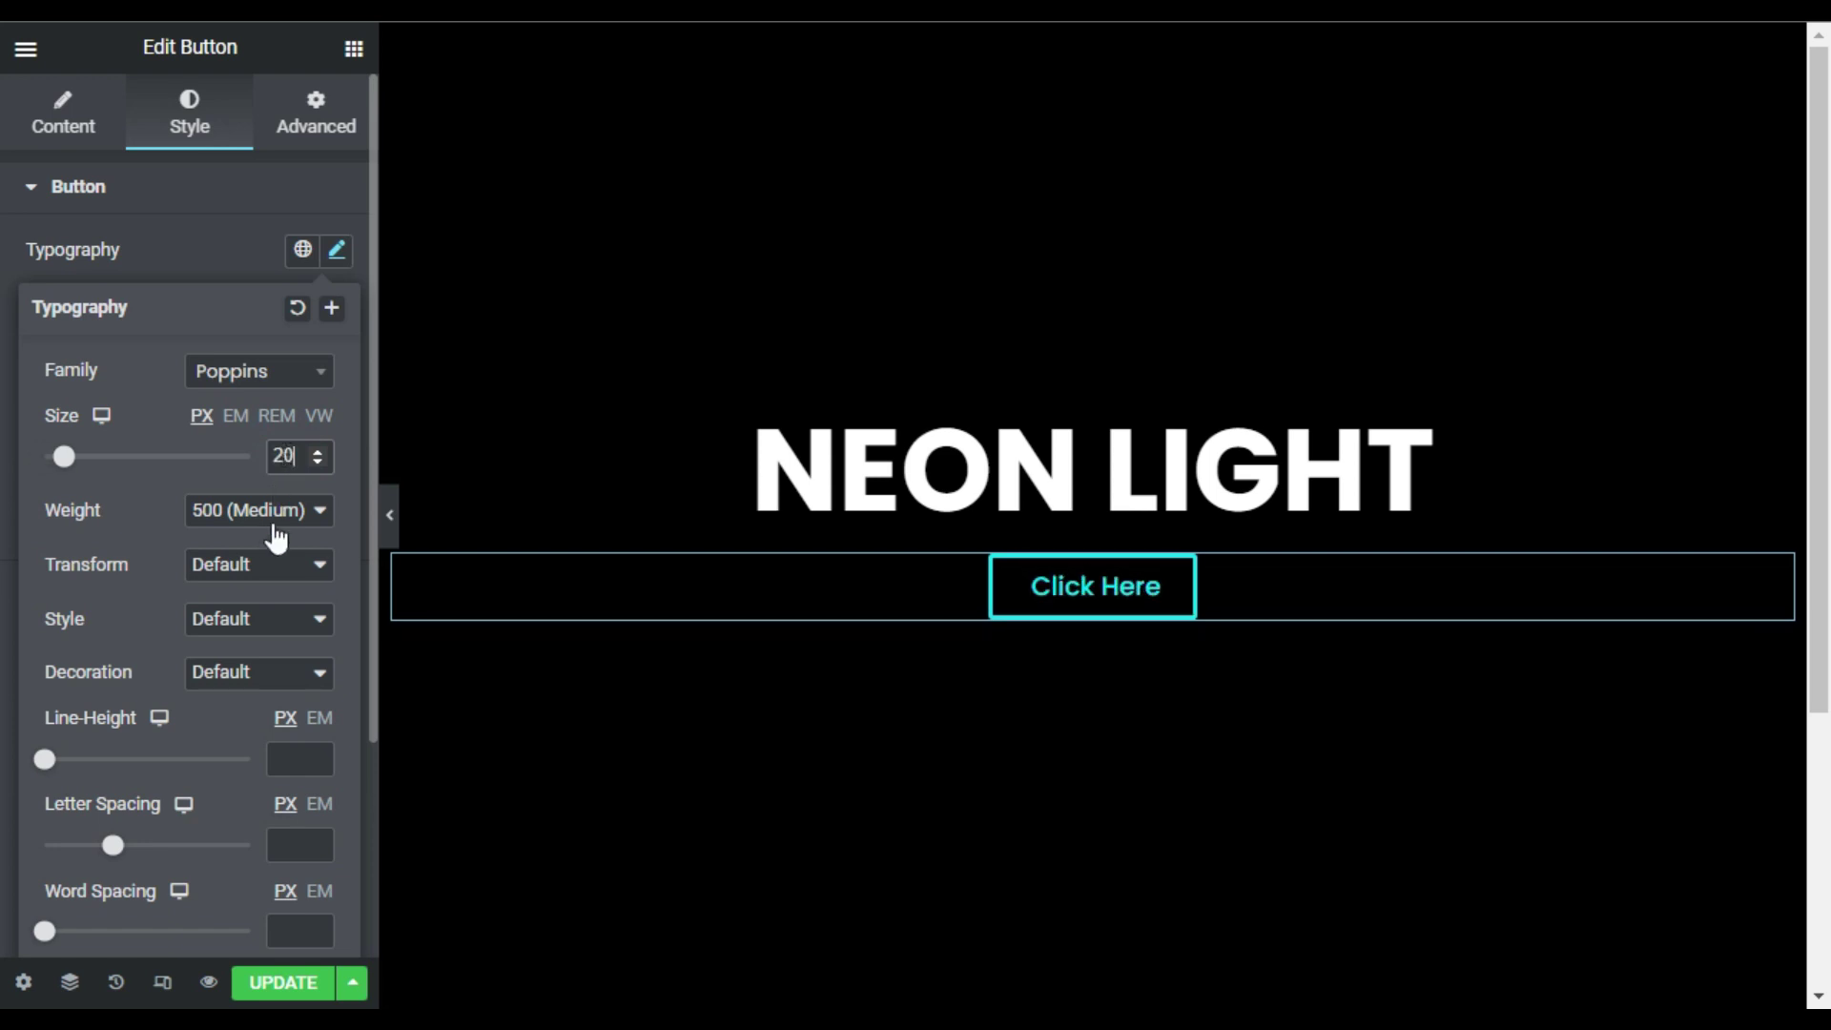
pyautogui.click(225, 515)
pyautogui.click(213, 687)
pyautogui.scroll(-3, 202, 690)
pyautogui.click(298, 563)
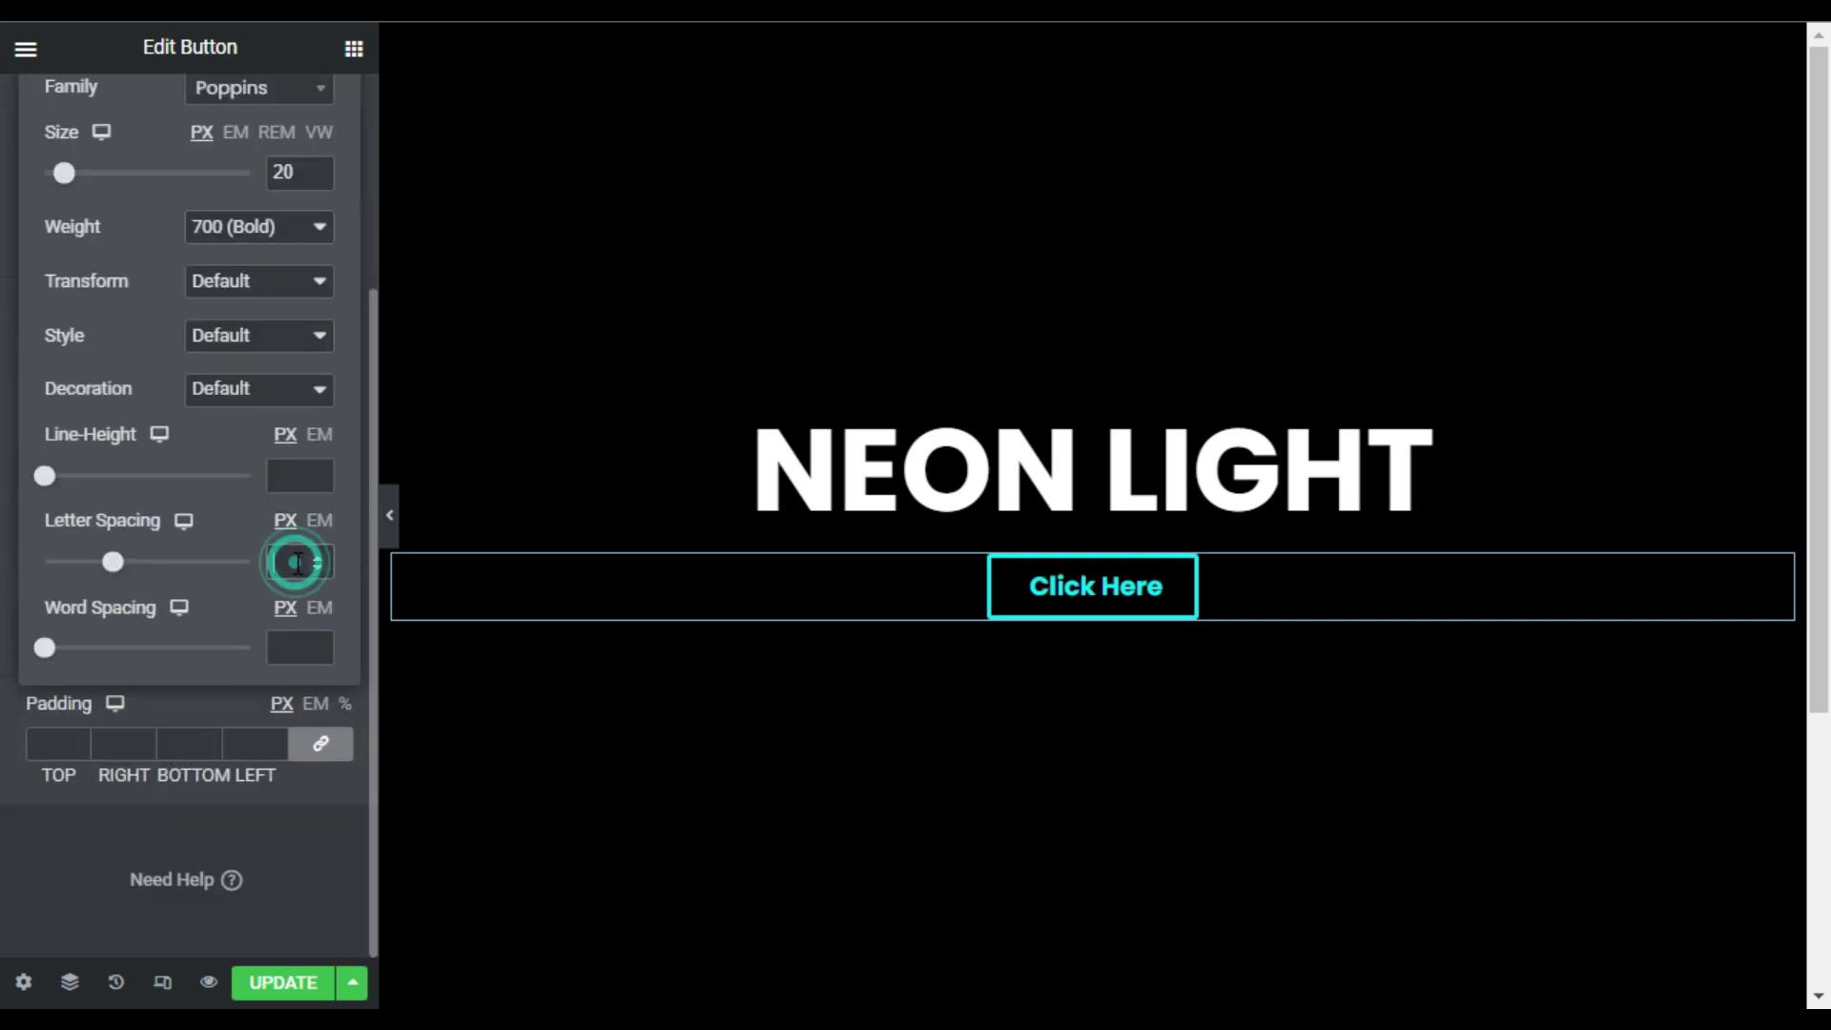
pyautogui.write('2')
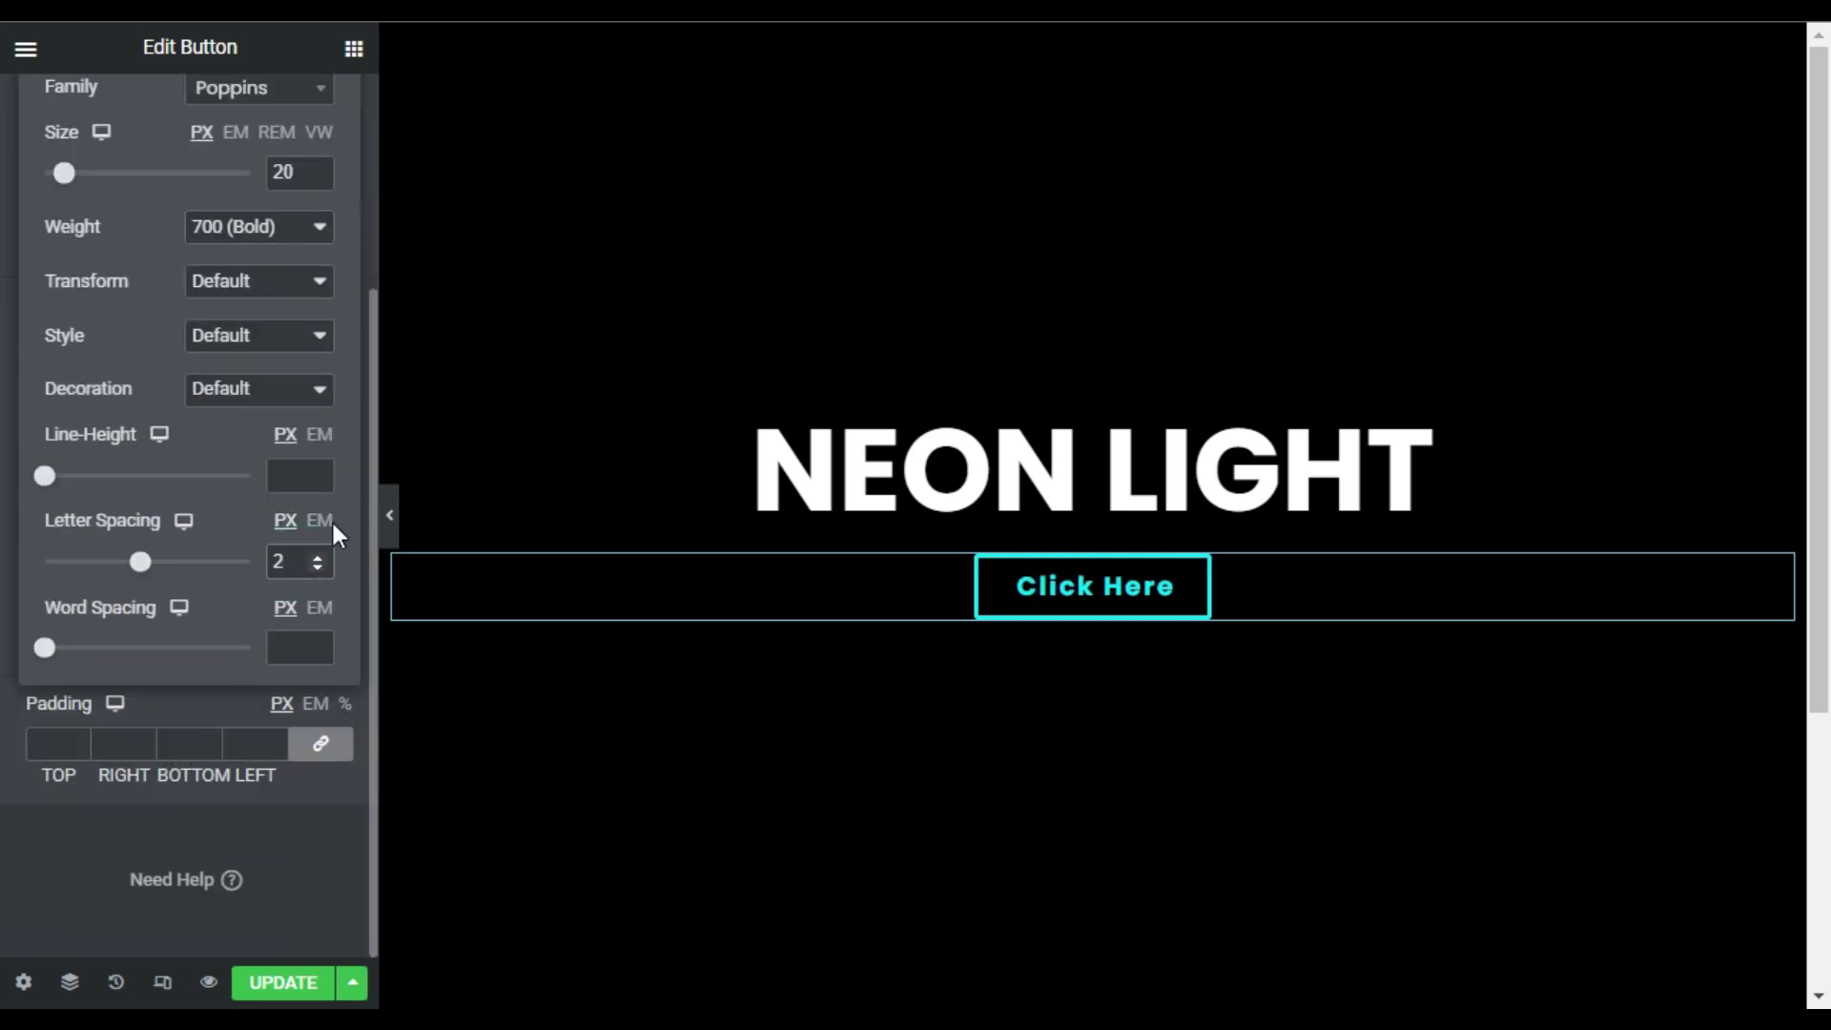
pyautogui.click(159, 691)
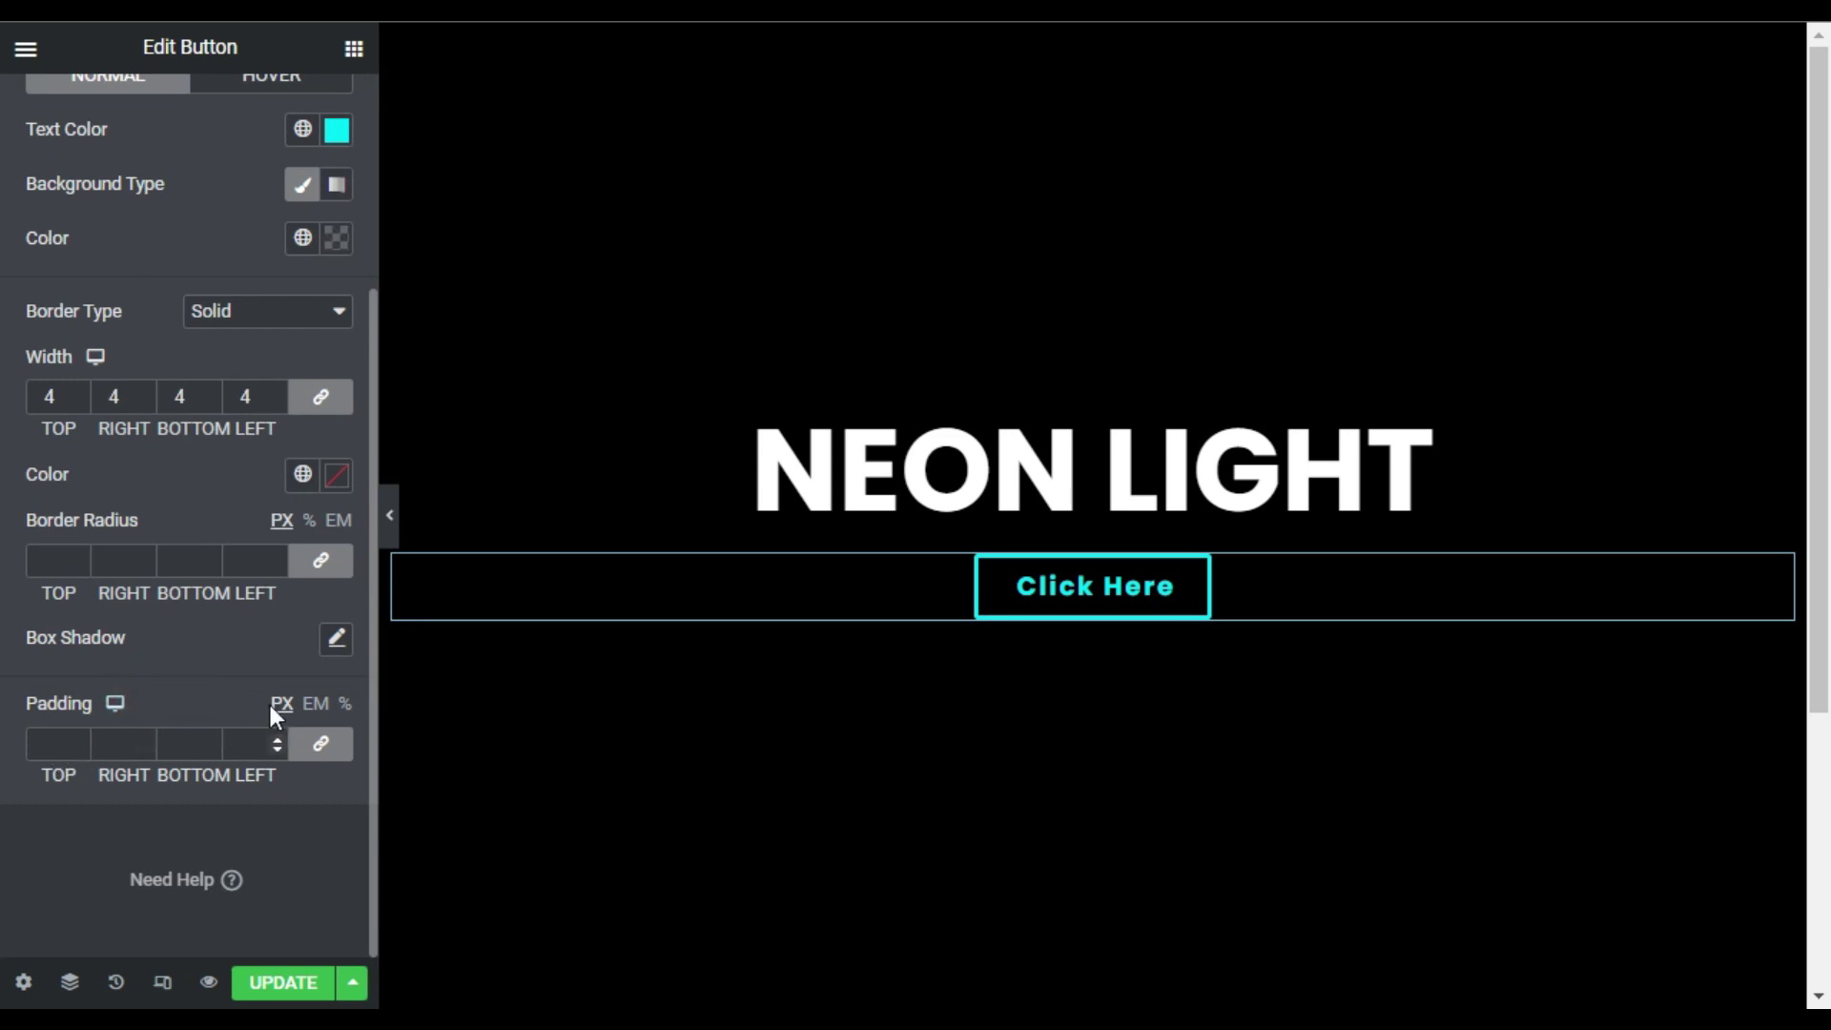
pyautogui.click(321, 744)
# Step: Set the button padding to 17 px top and bottom, 30 px left and right
pyautogui.click(54, 745)
pyautogui.scroll(2, 28, 746)
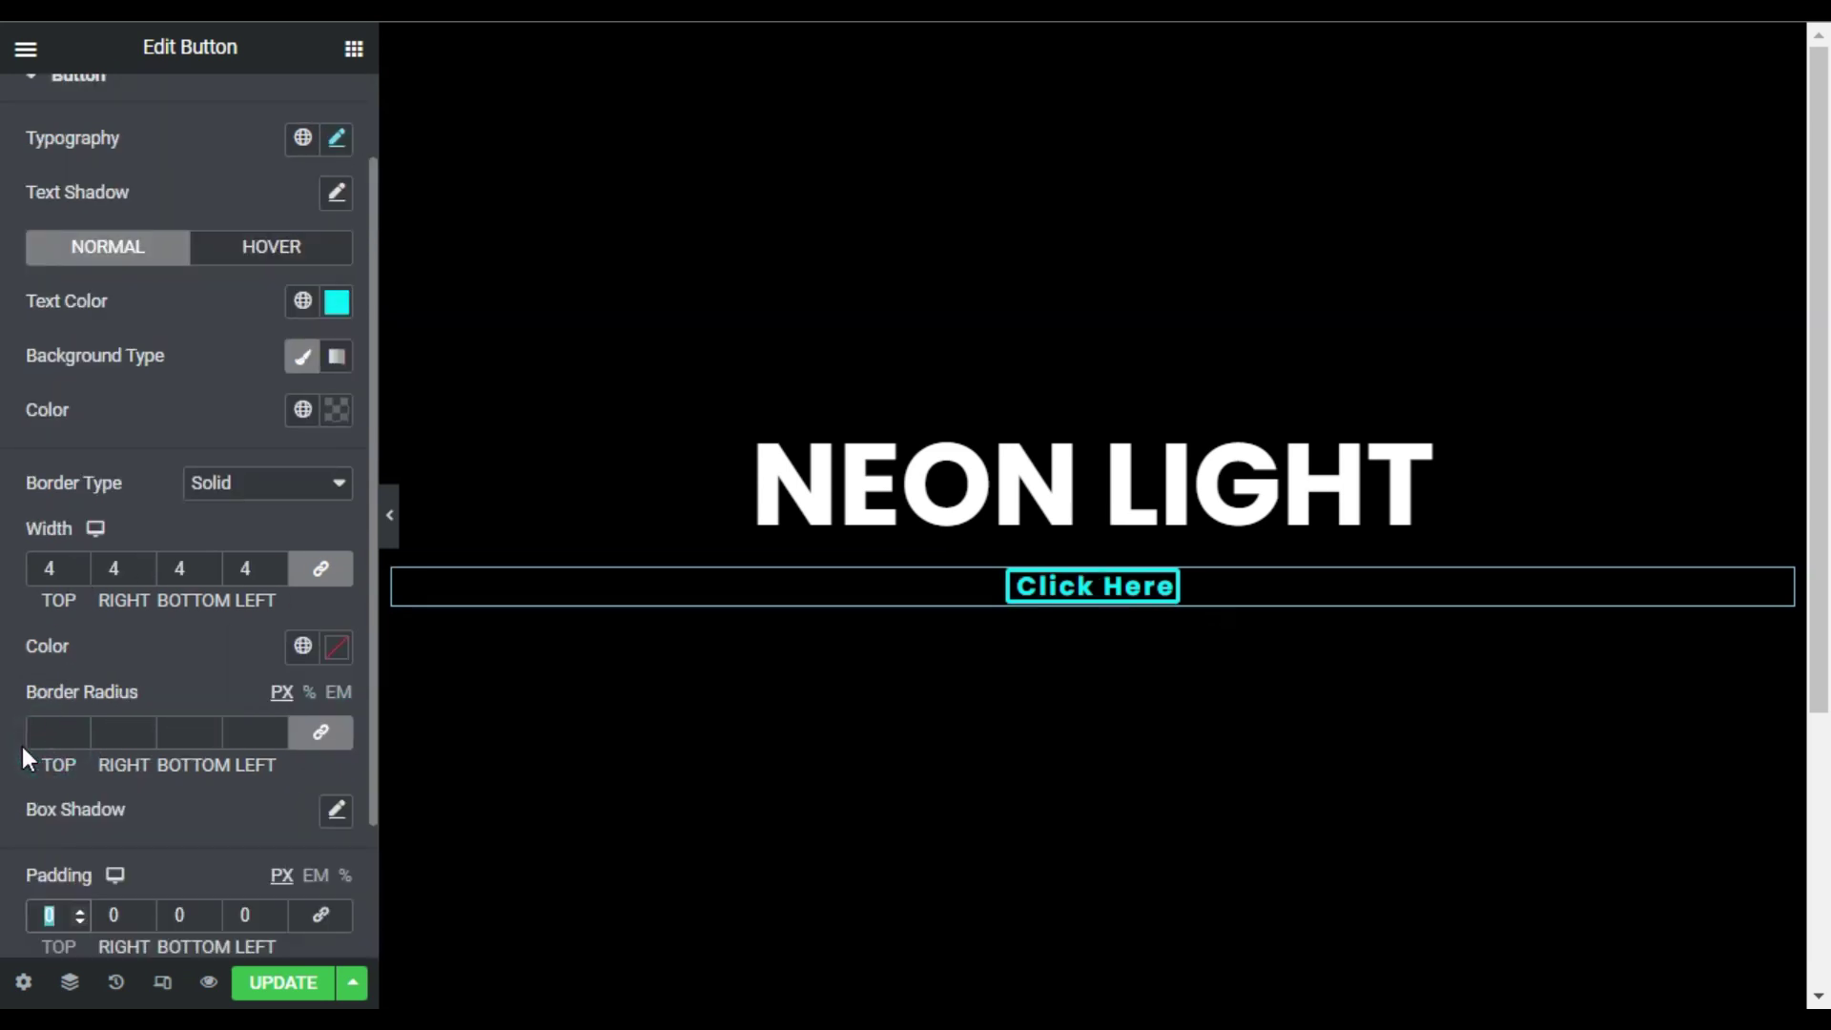
pyautogui.write('20')
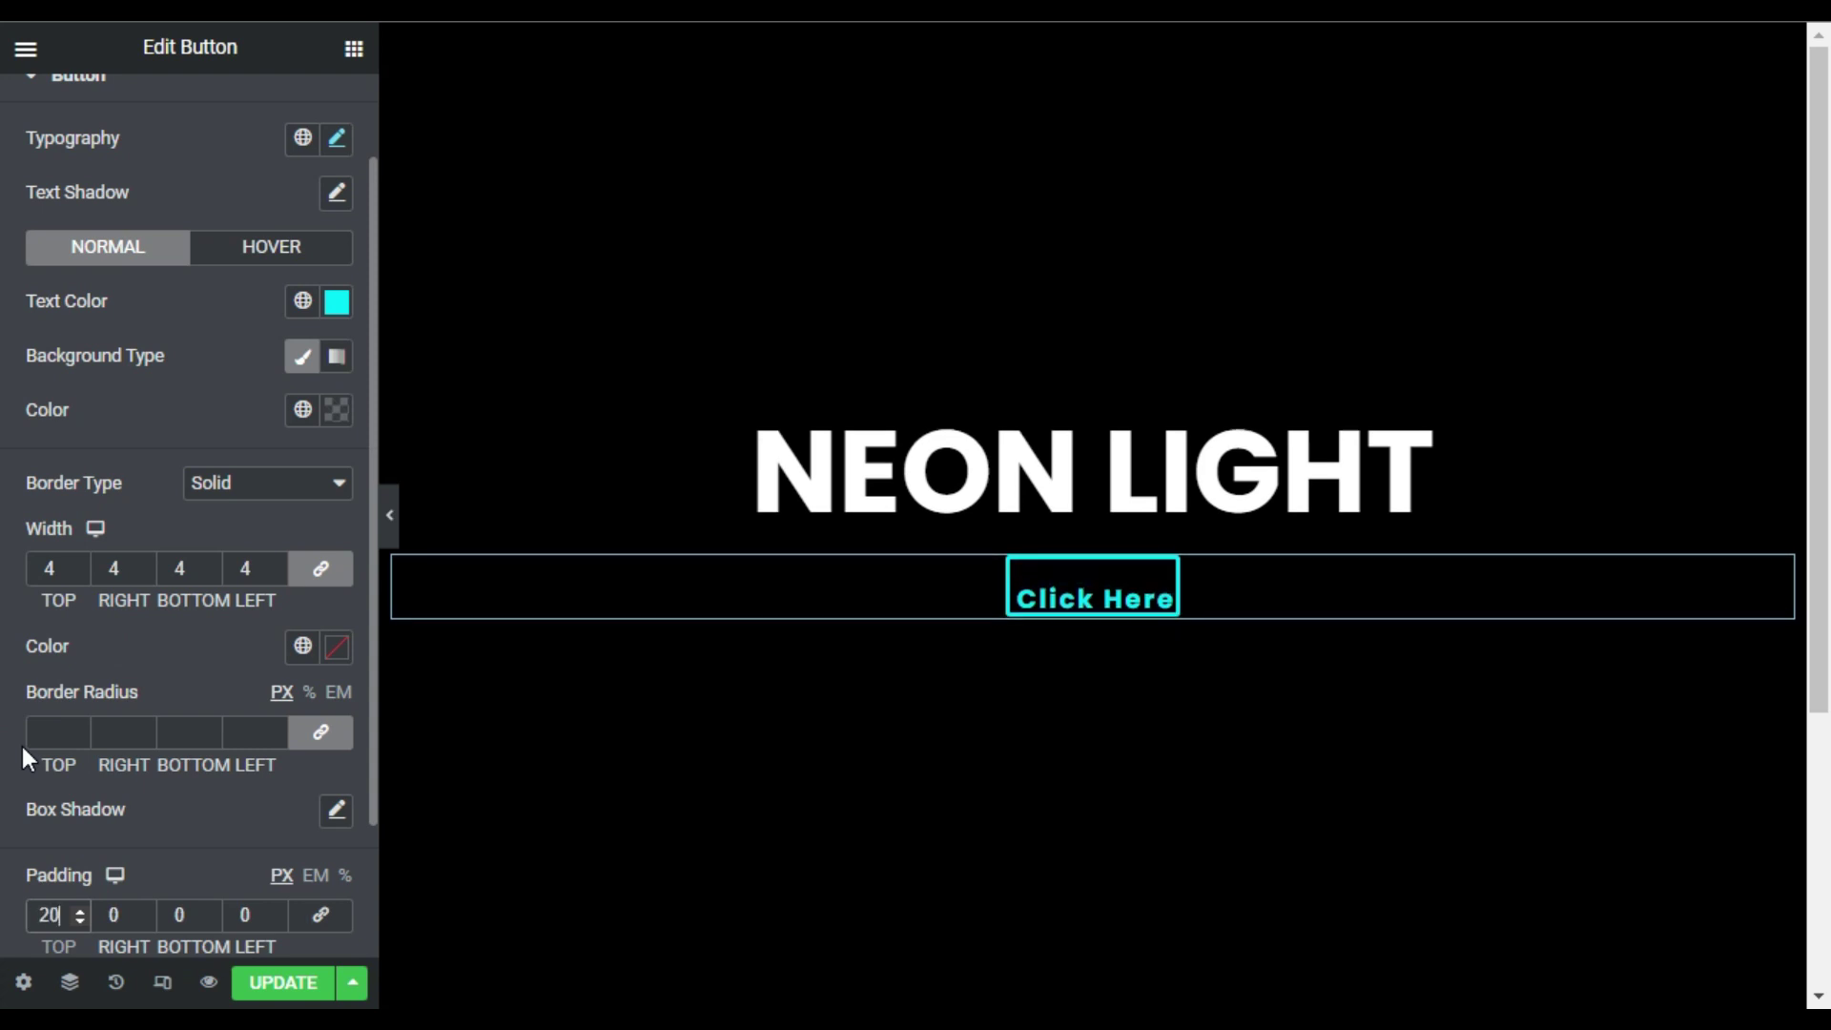
pyautogui.scroll(-2, 192, 740)
pyautogui.click(191, 742)
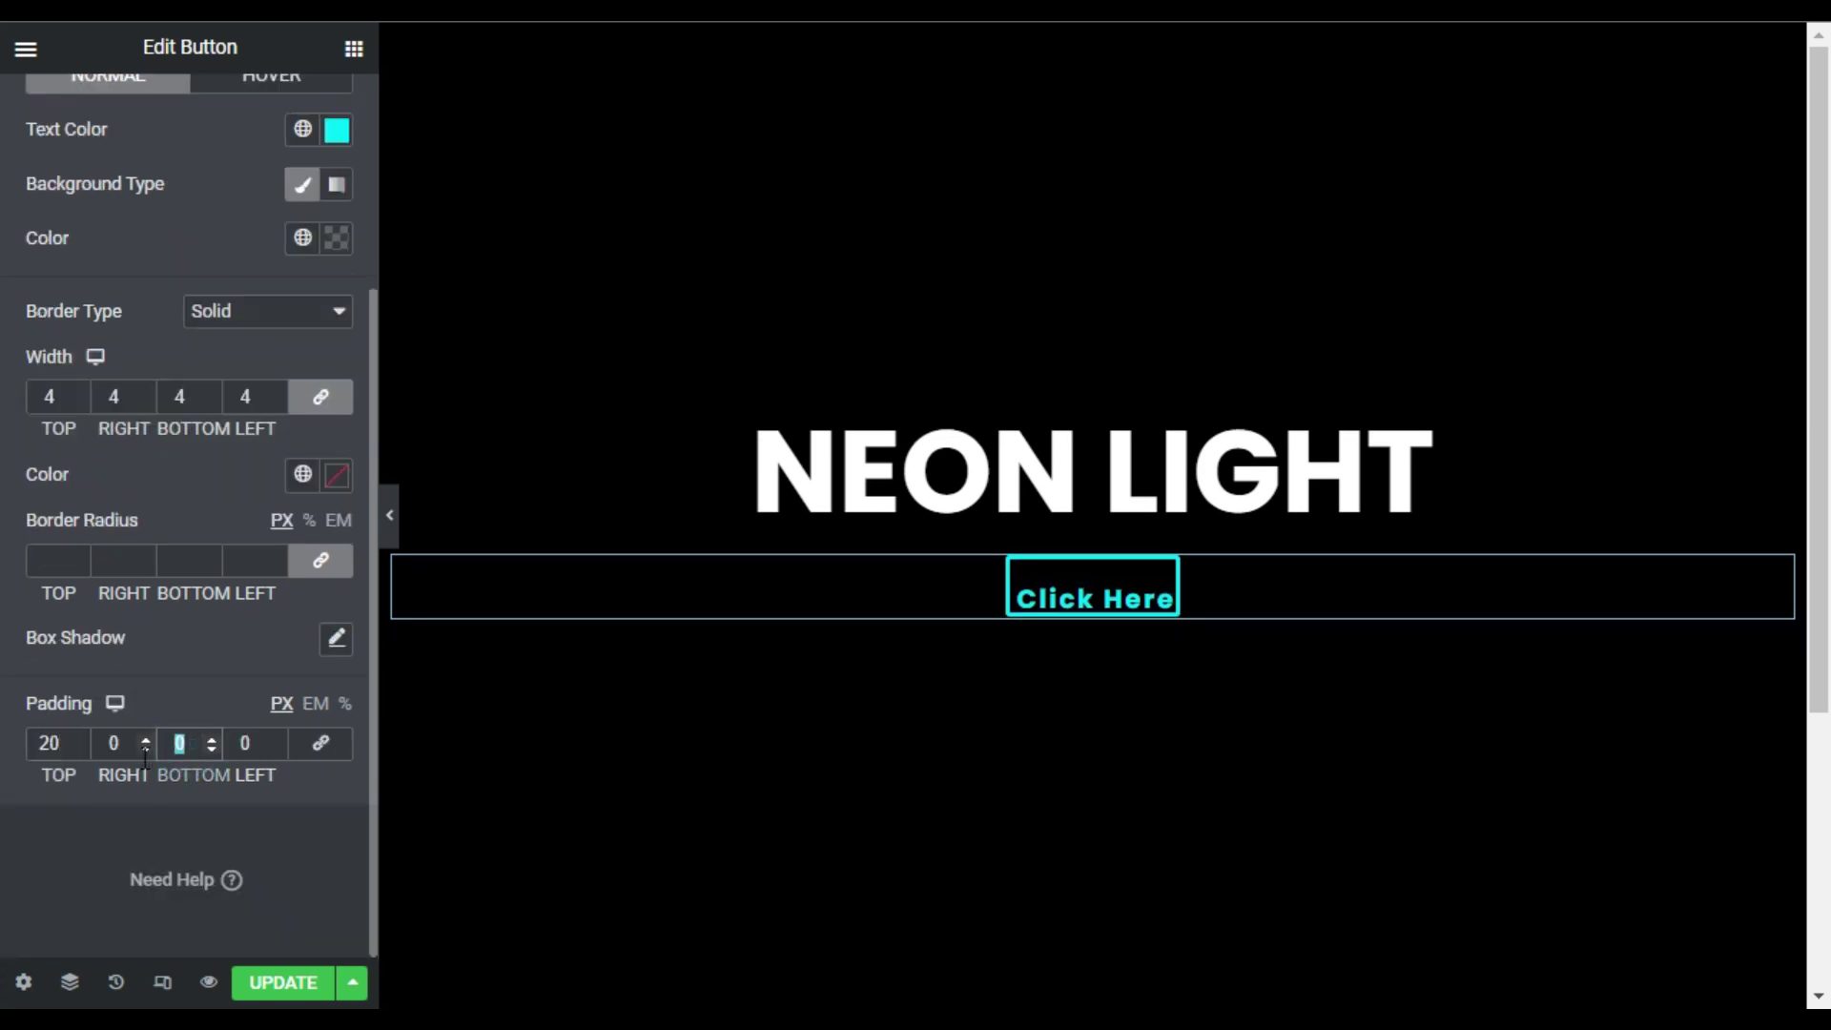
pyautogui.write('20')
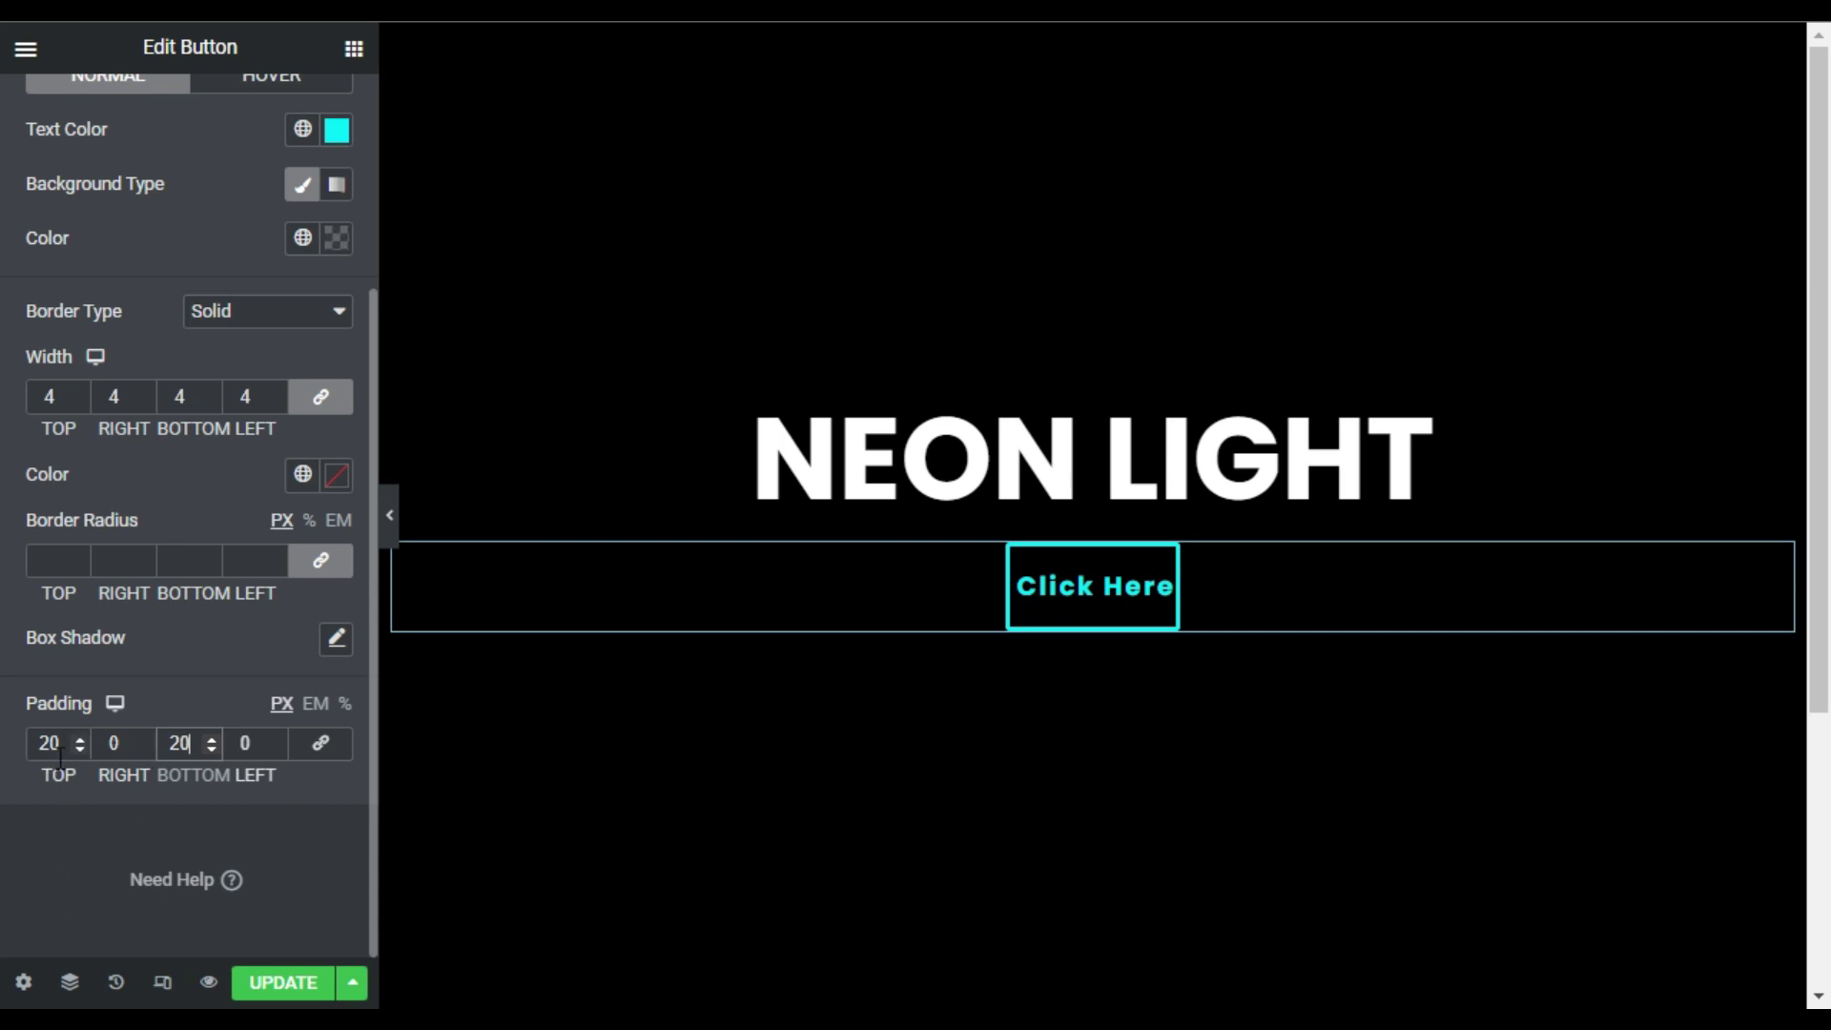
pyautogui.click(59, 753)
pyautogui.write('17')
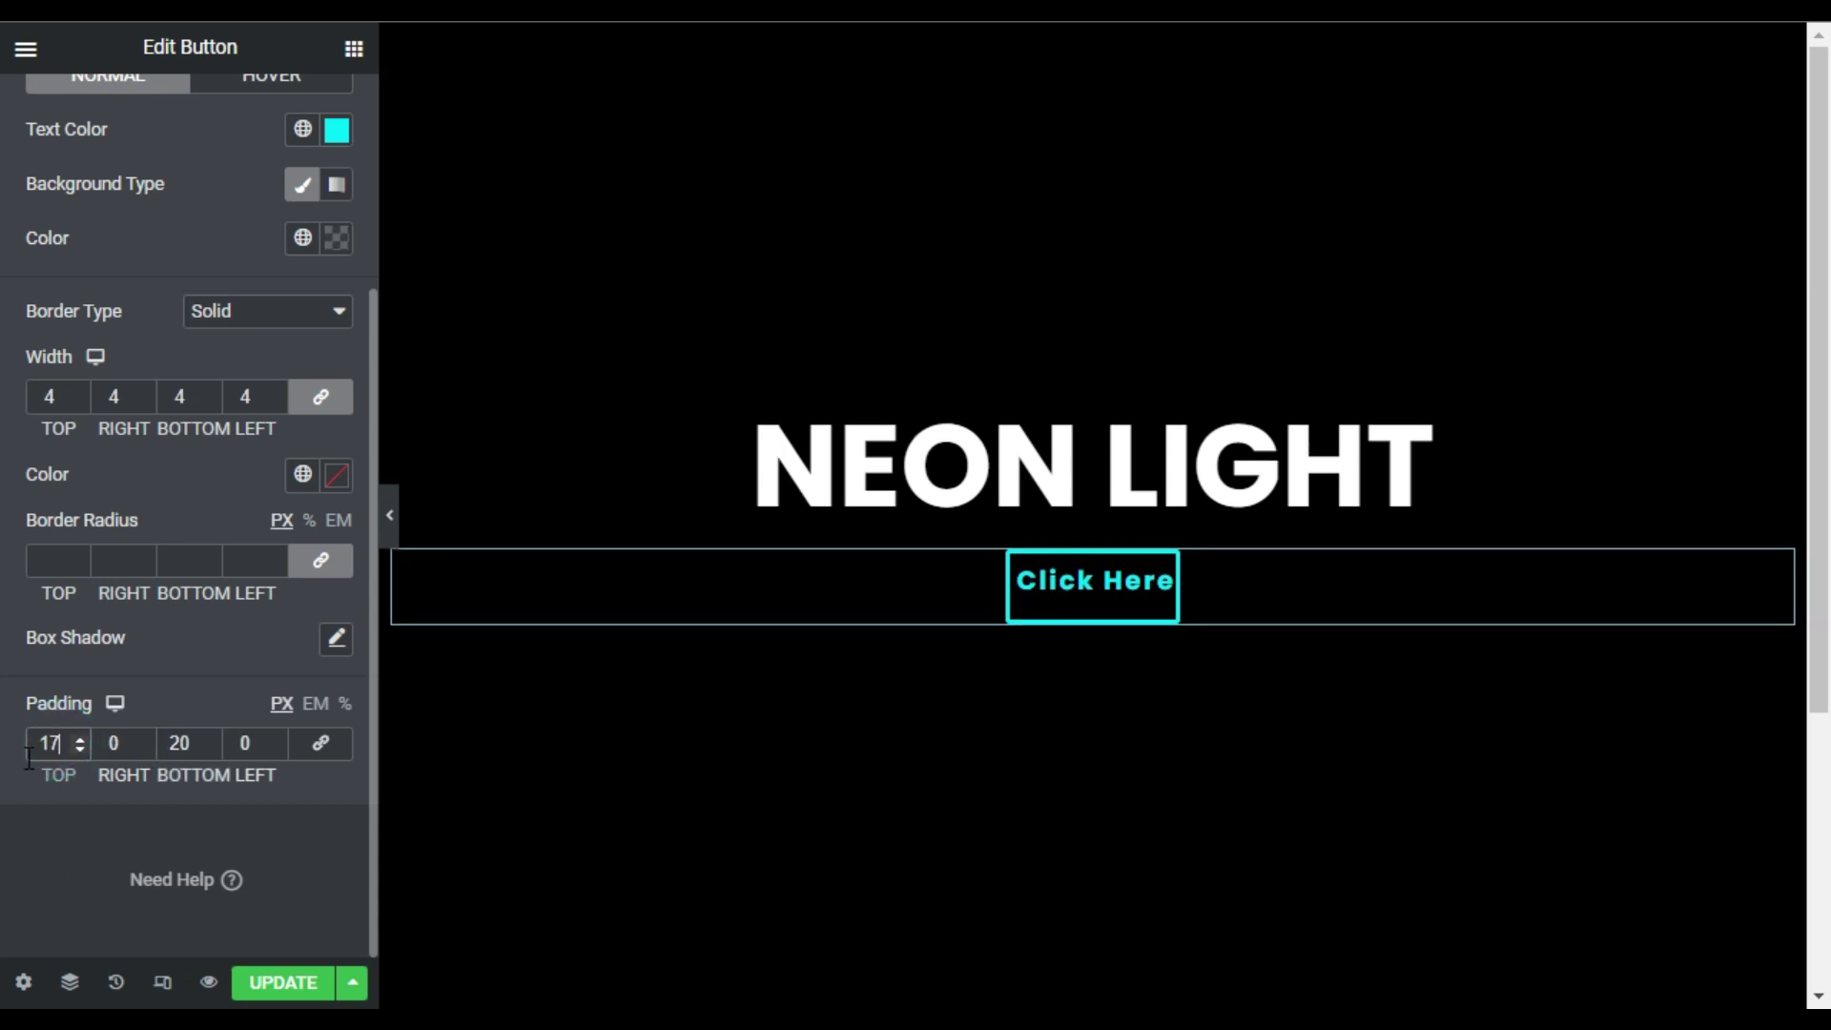
pyautogui.press('Tab')
pyautogui.press('Tab')
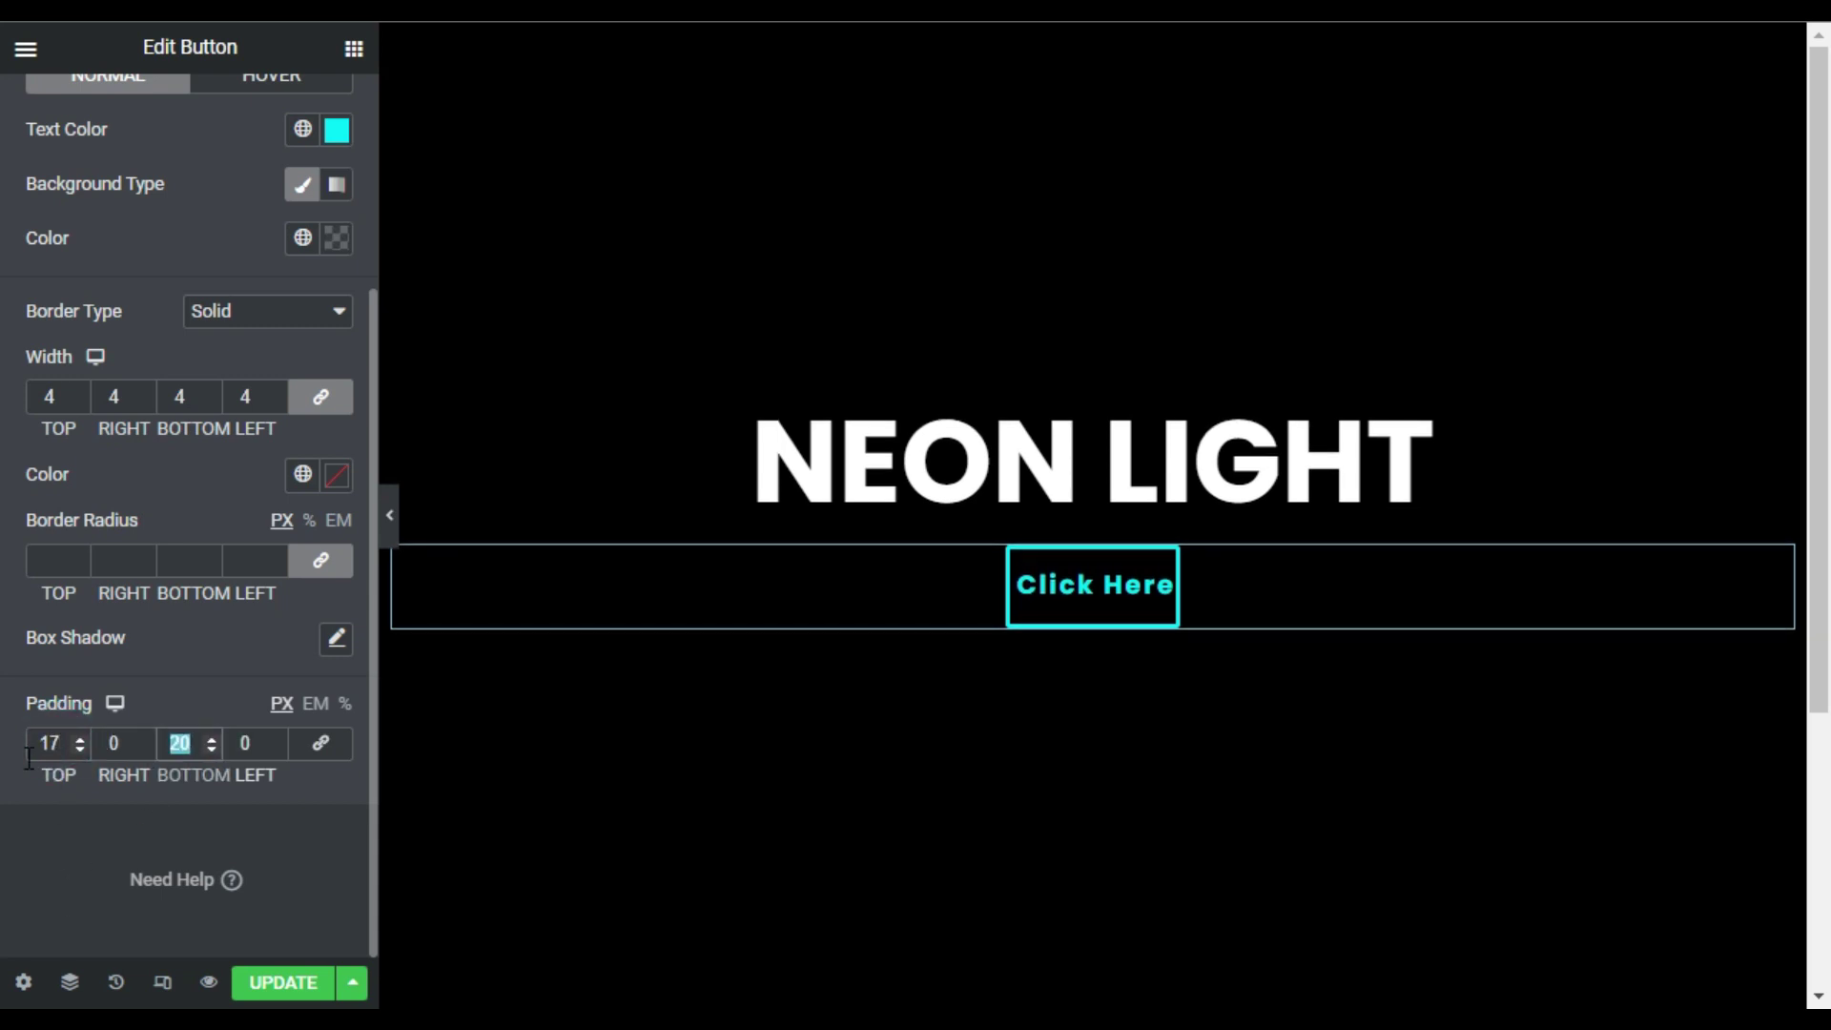
pyautogui.write('17')
pyautogui.hotkey('shift', 'Tab')
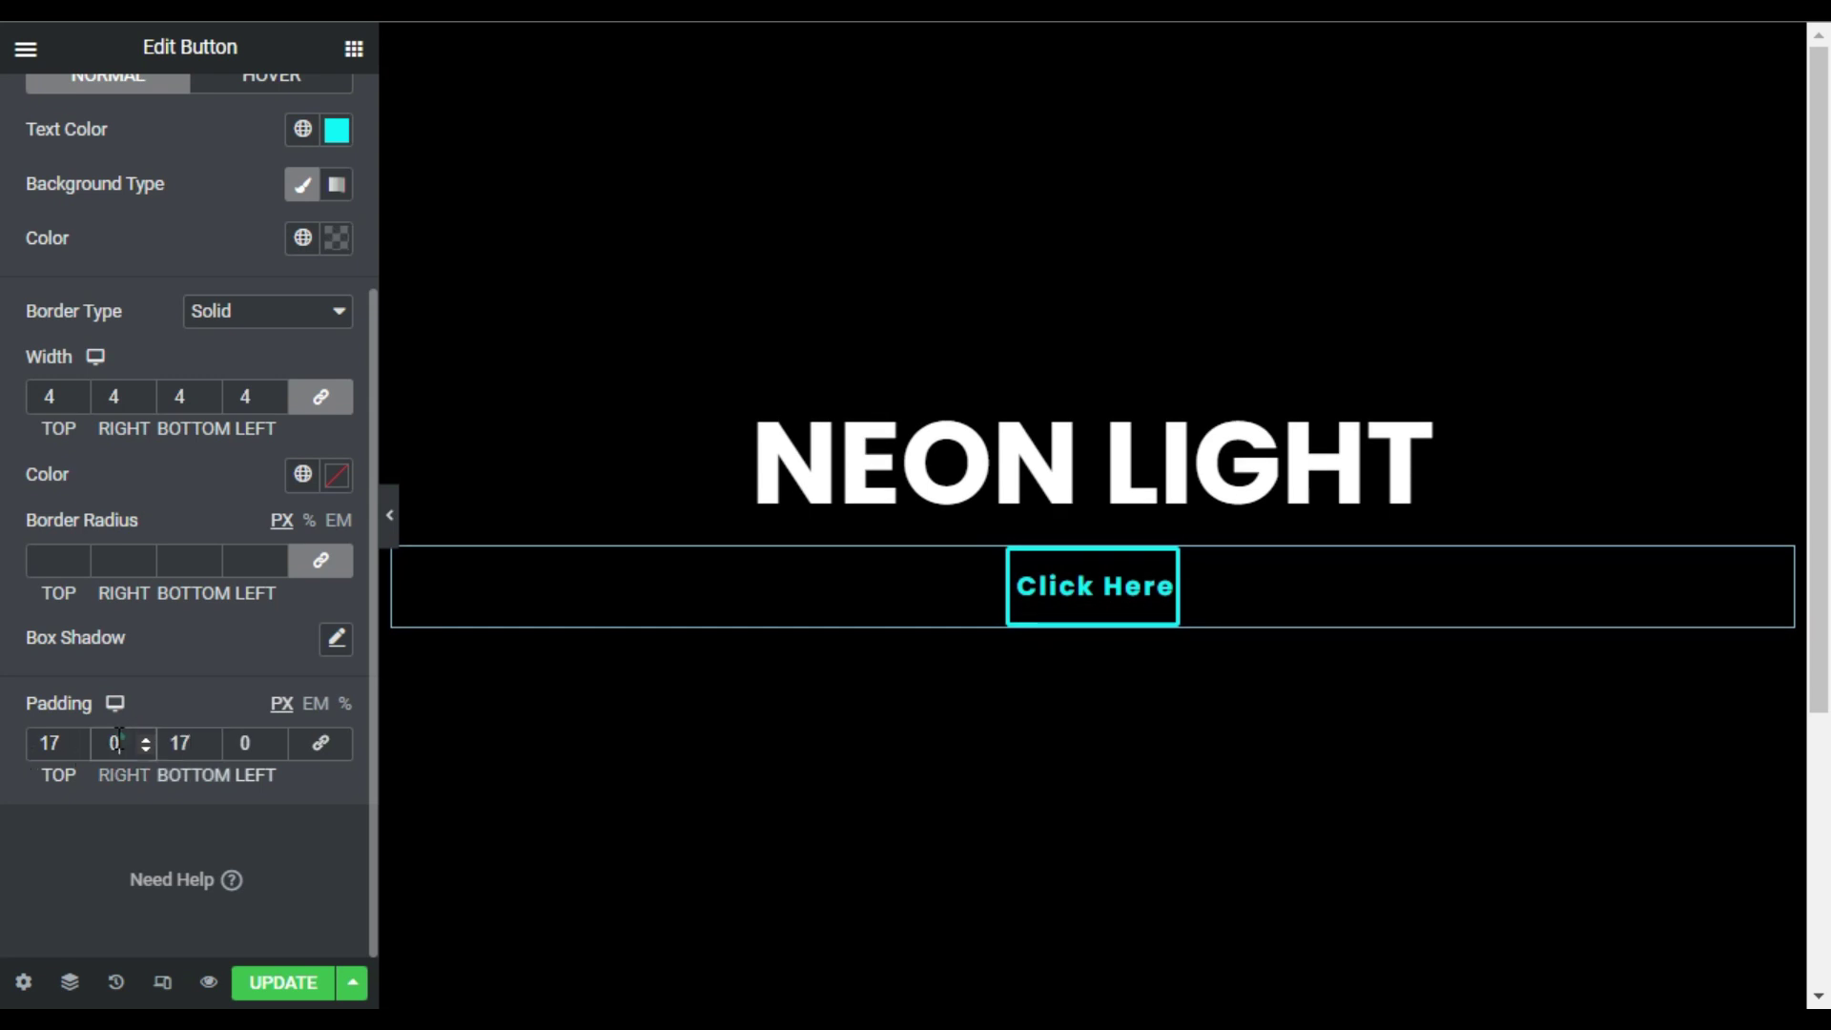
pyautogui.write('30')
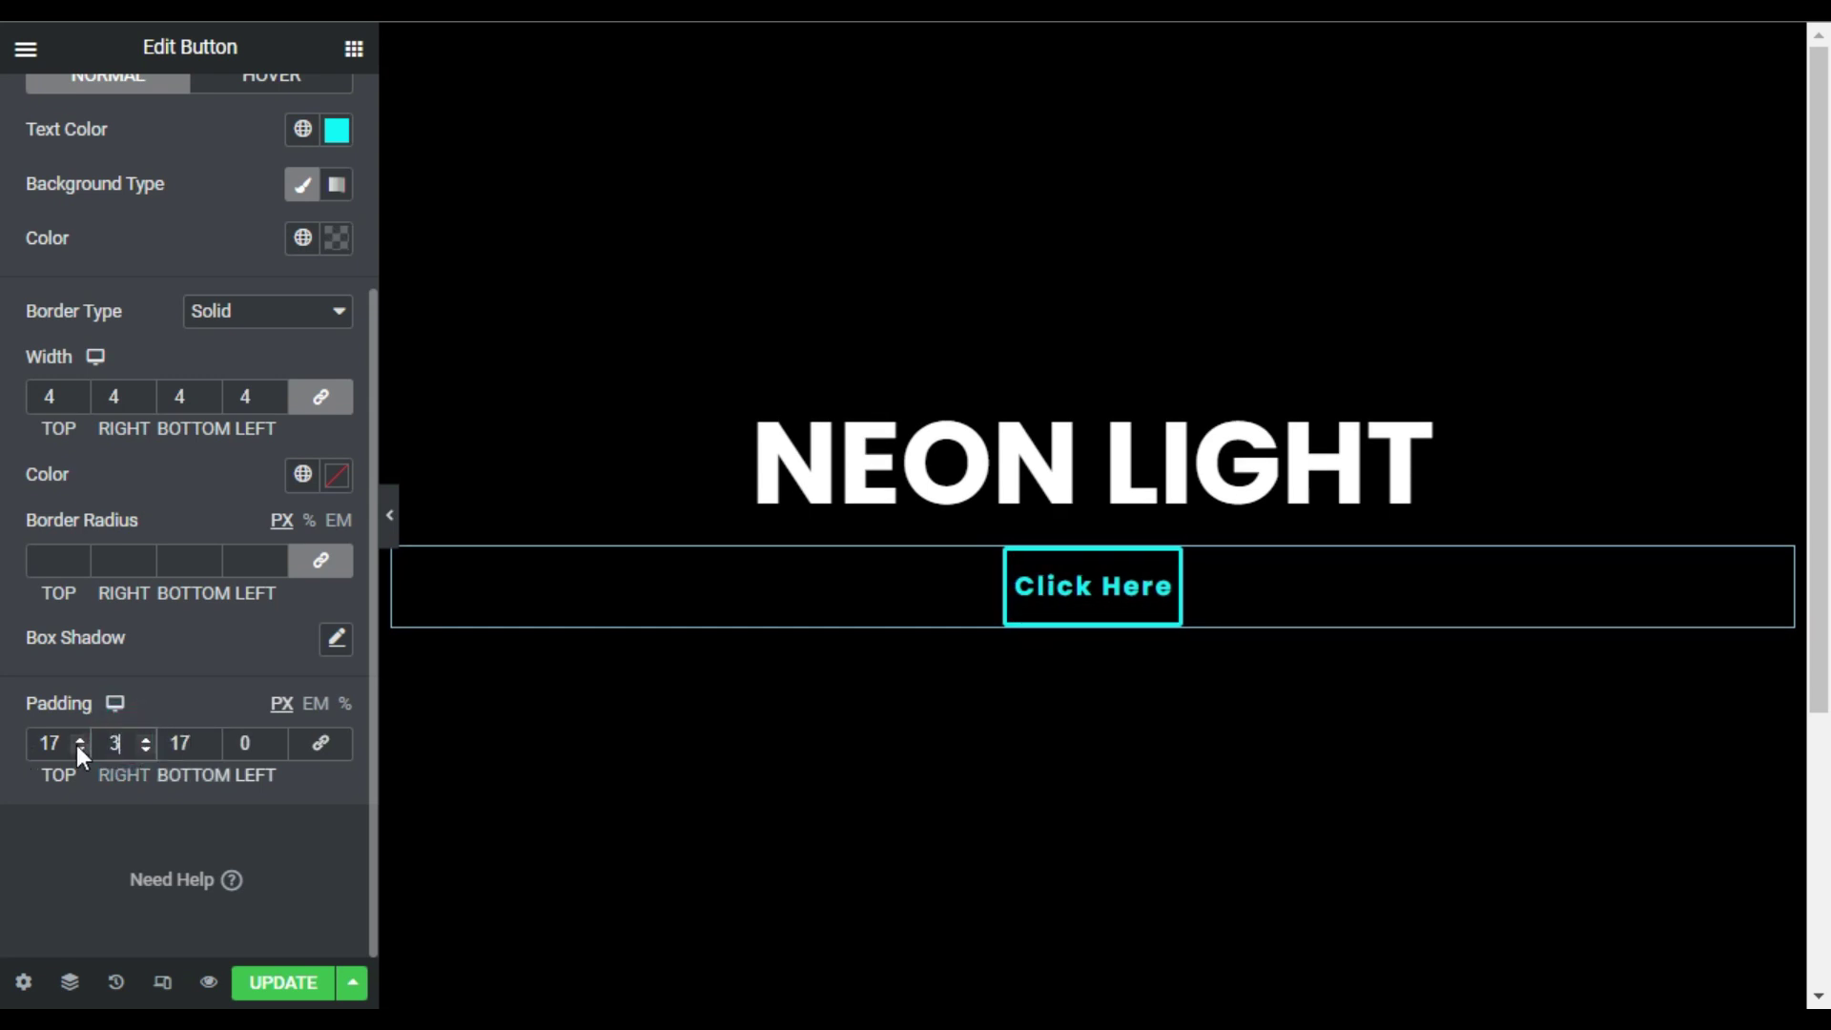
pyautogui.press('Tab')
pyautogui.press('Tab')
pyautogui.write('30')
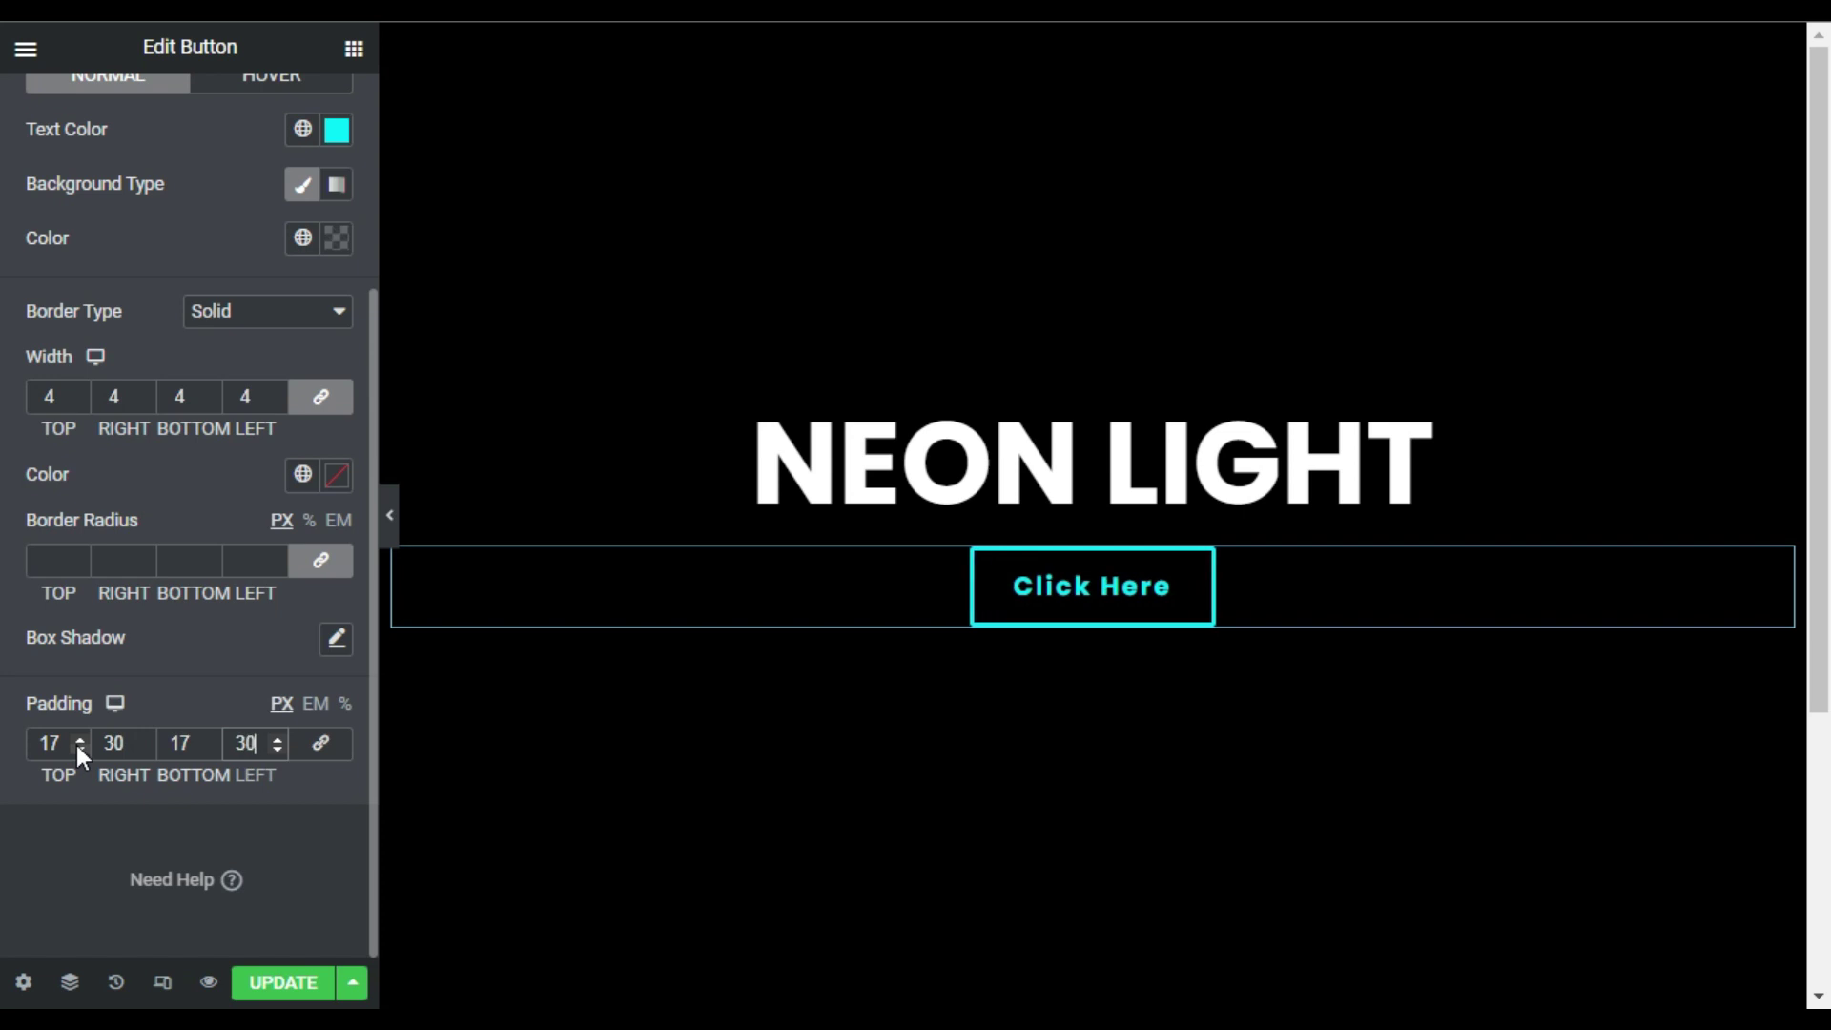
# Step: Round the button corners with a 10 px border radius
pyautogui.click(67, 561)
pyautogui.write('20')
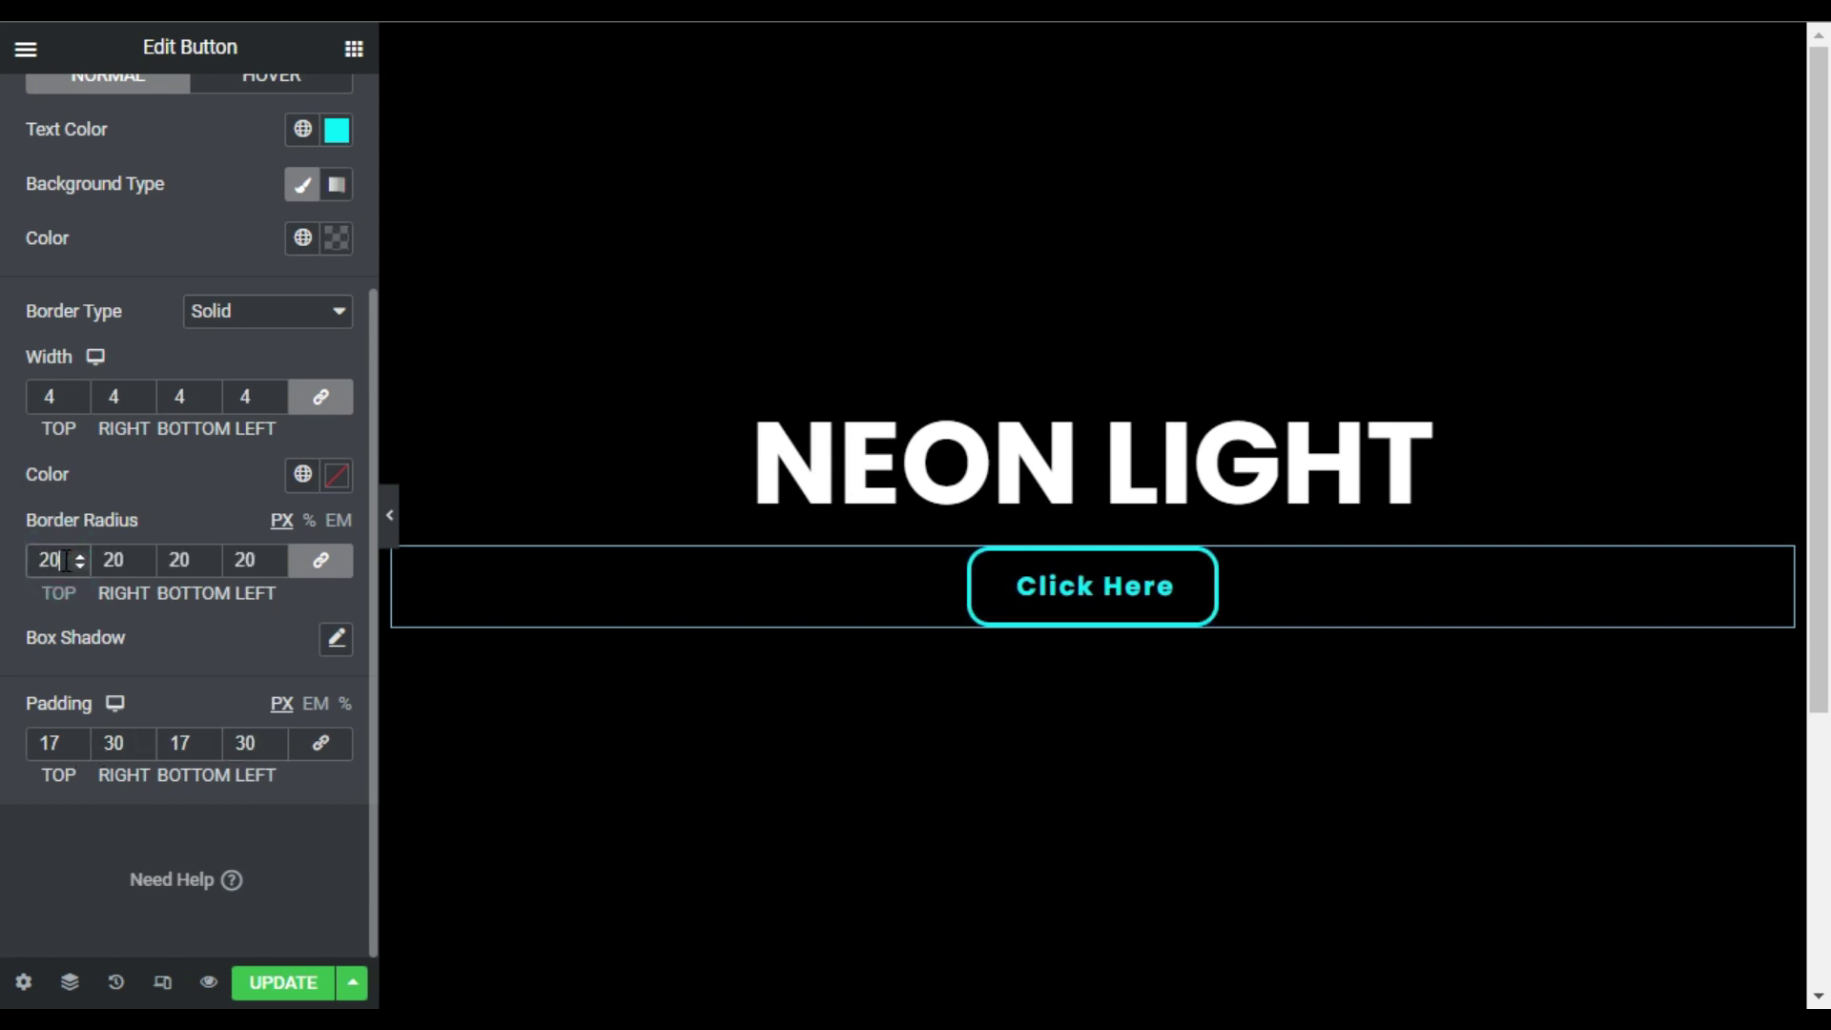
pyautogui.doubleClick(59, 560)
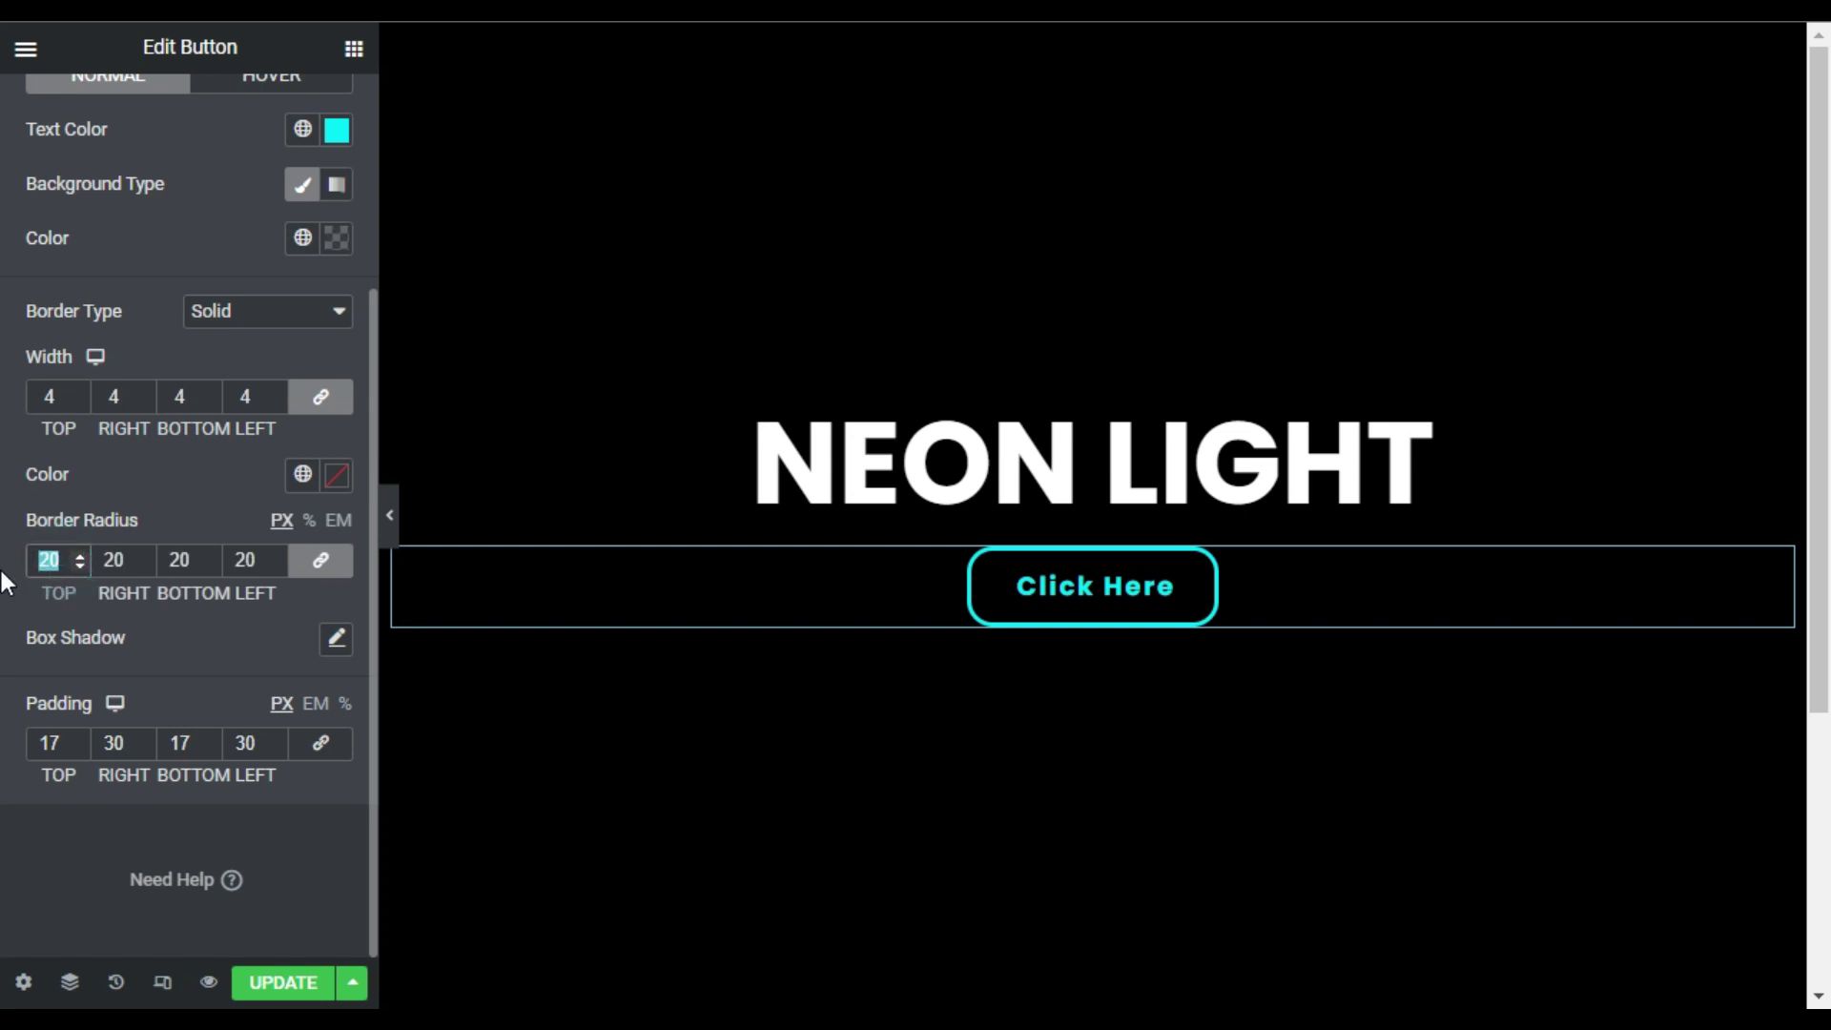
pyautogui.write('10')
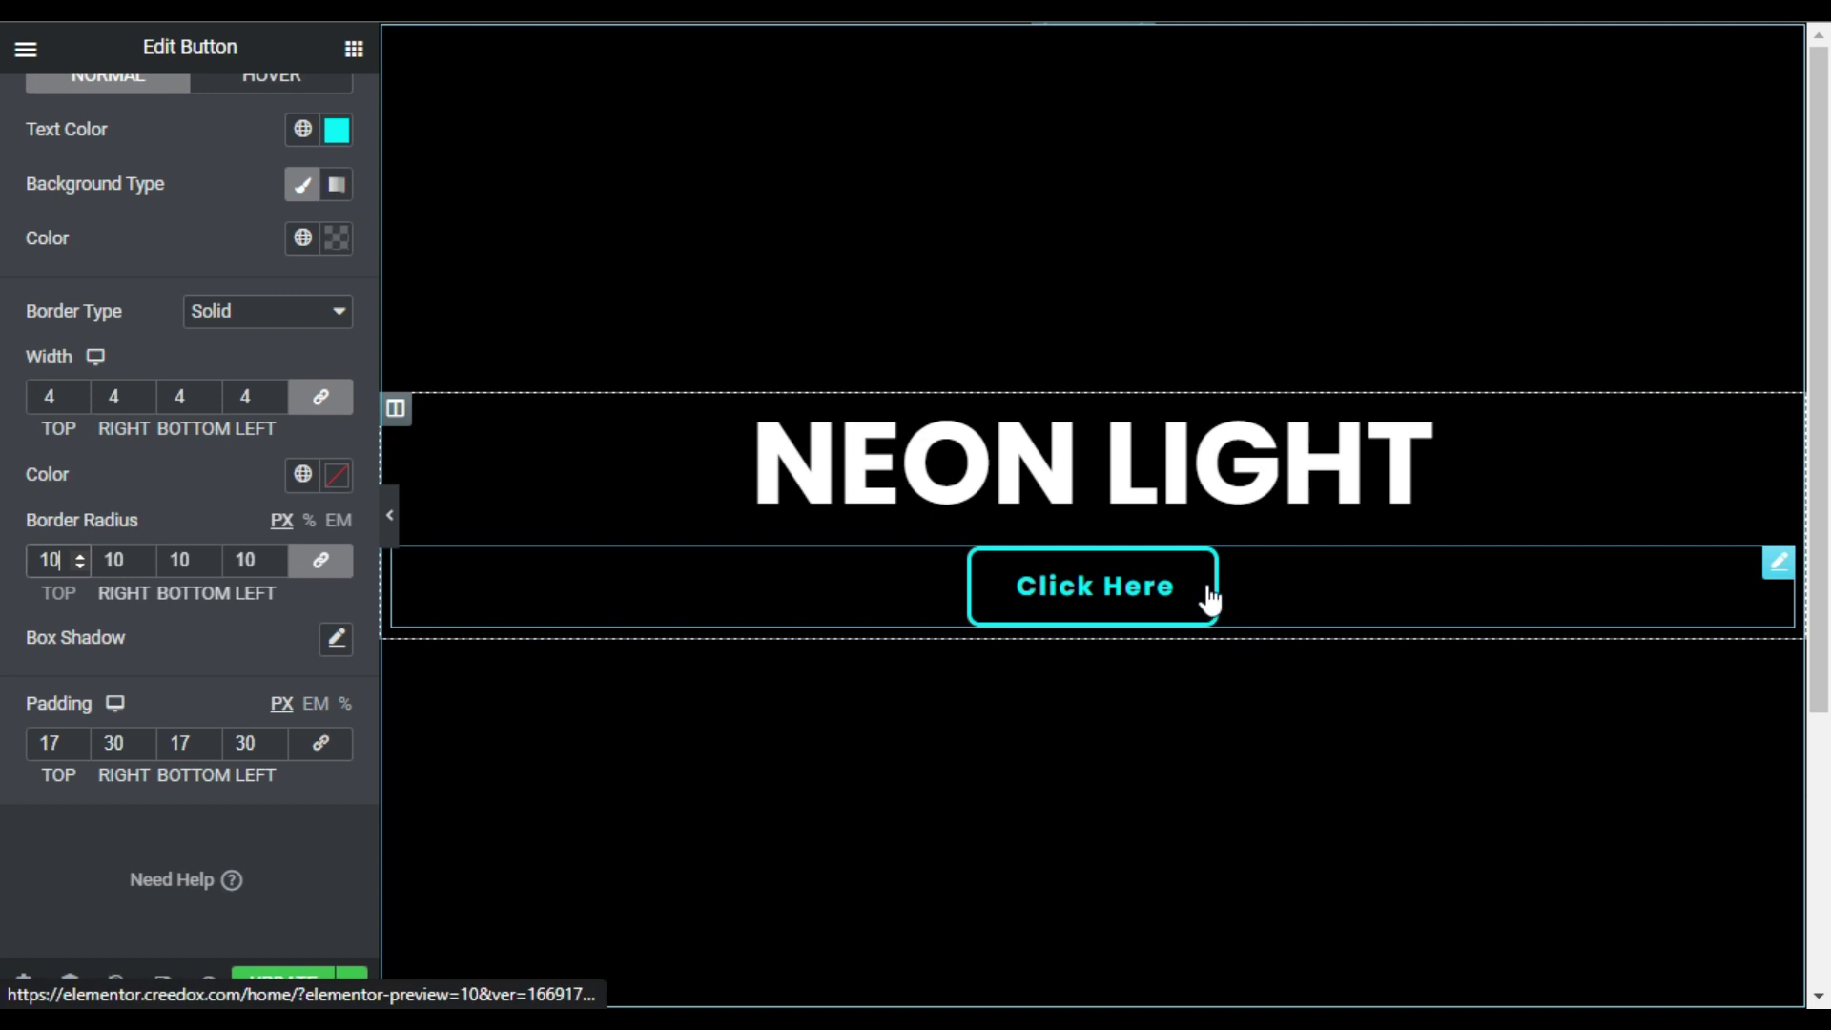
pyautogui.scroll(3, 170, 591)
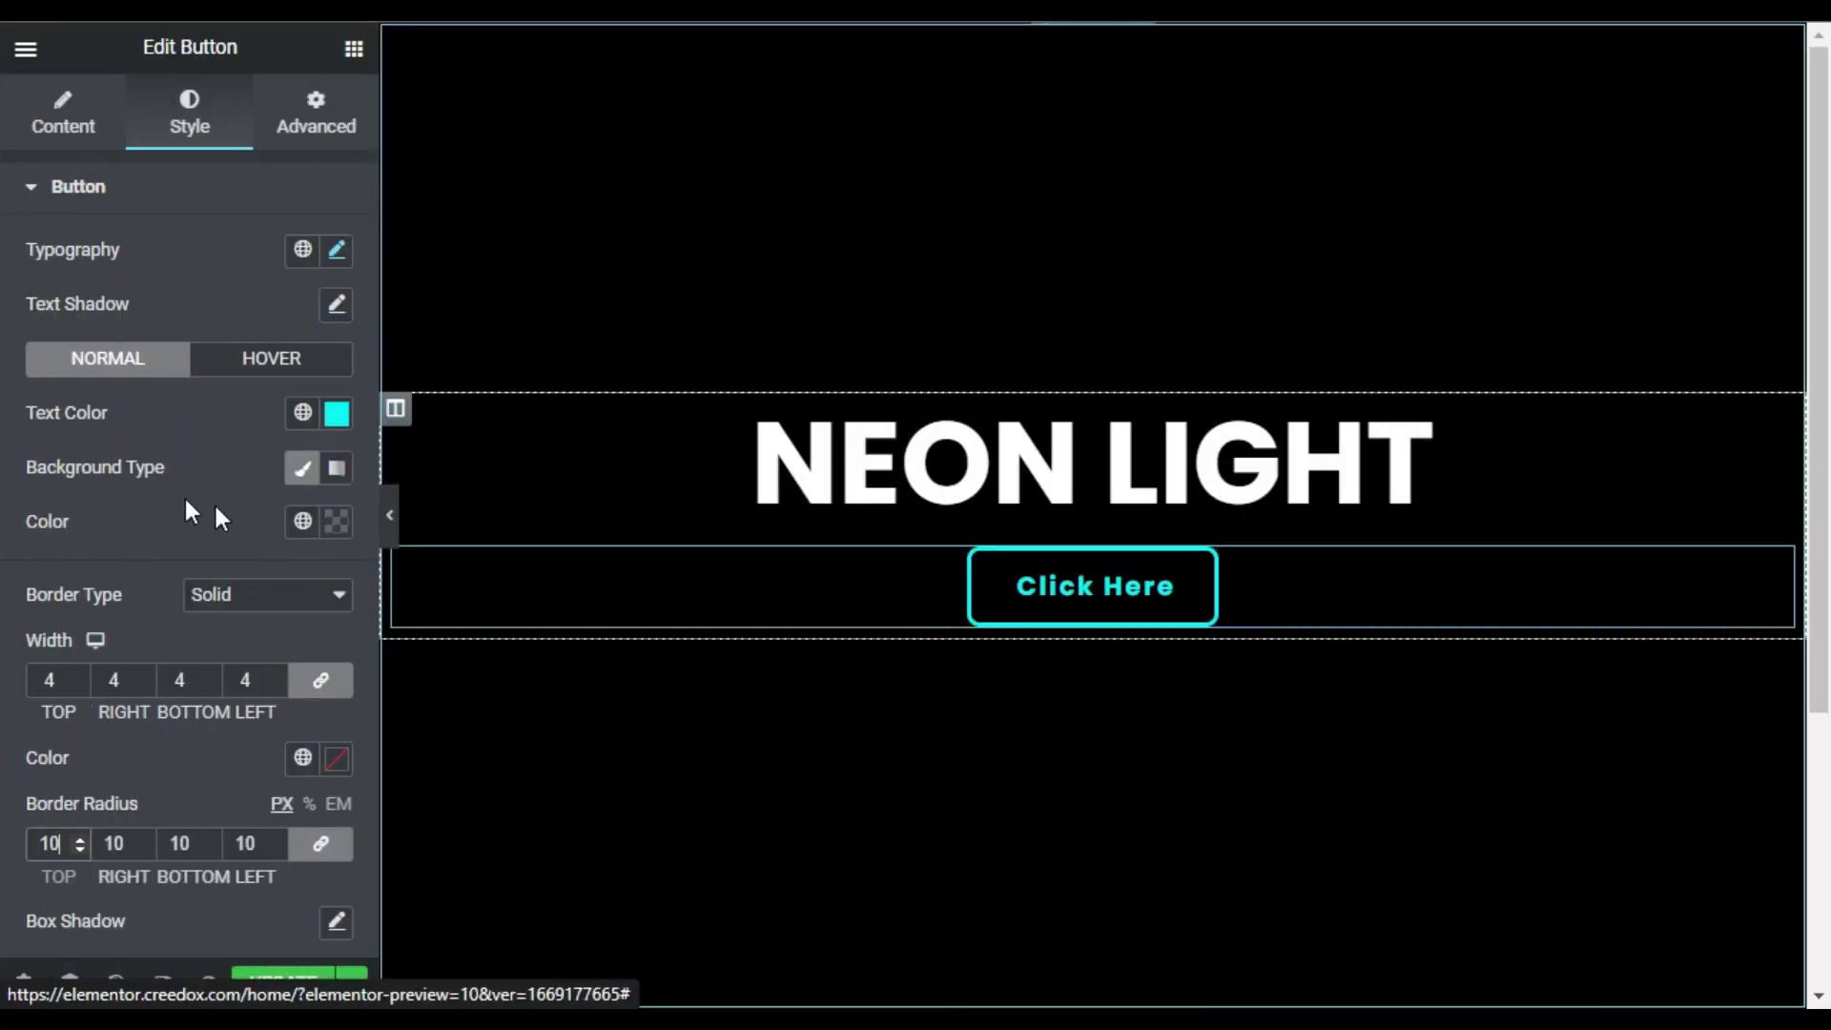
# Step: Paste the --color, text-shadow and box-shadow neon rules into the button's Custom CSS
pyautogui.click(319, 133)
pyautogui.scroll(-5, 208, 620)
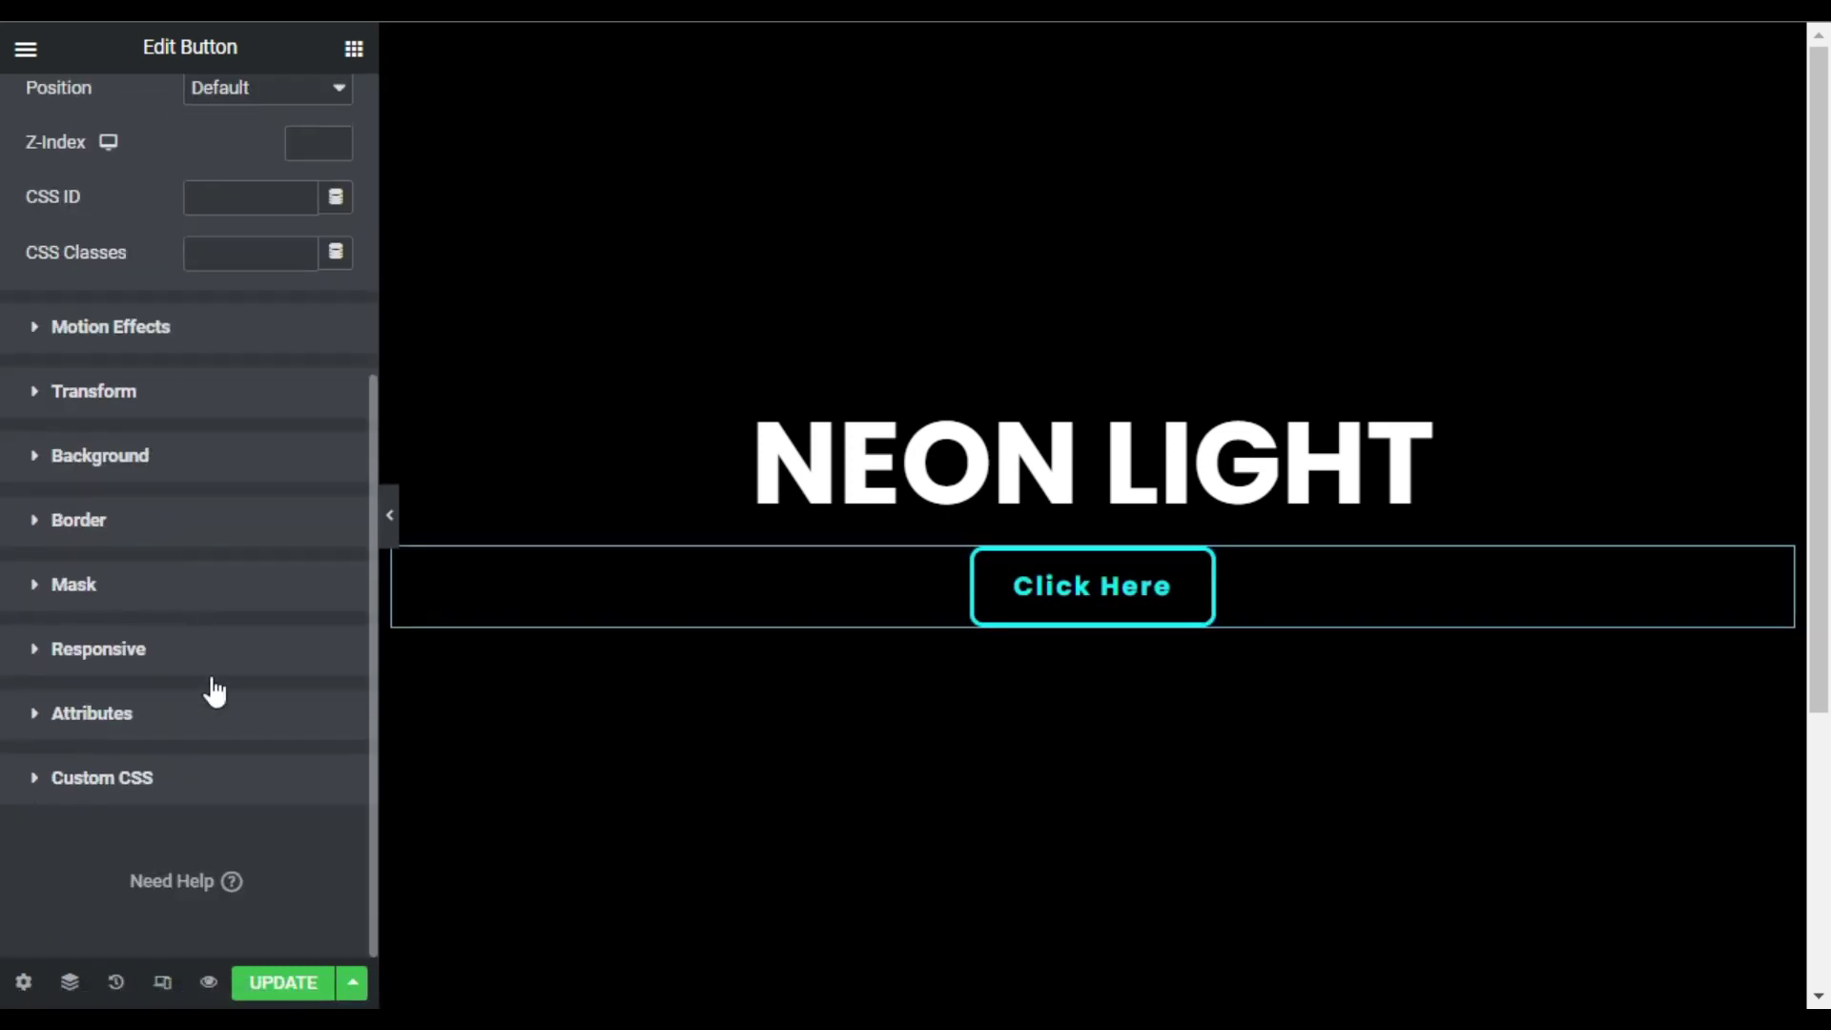
pyautogui.click(176, 777)
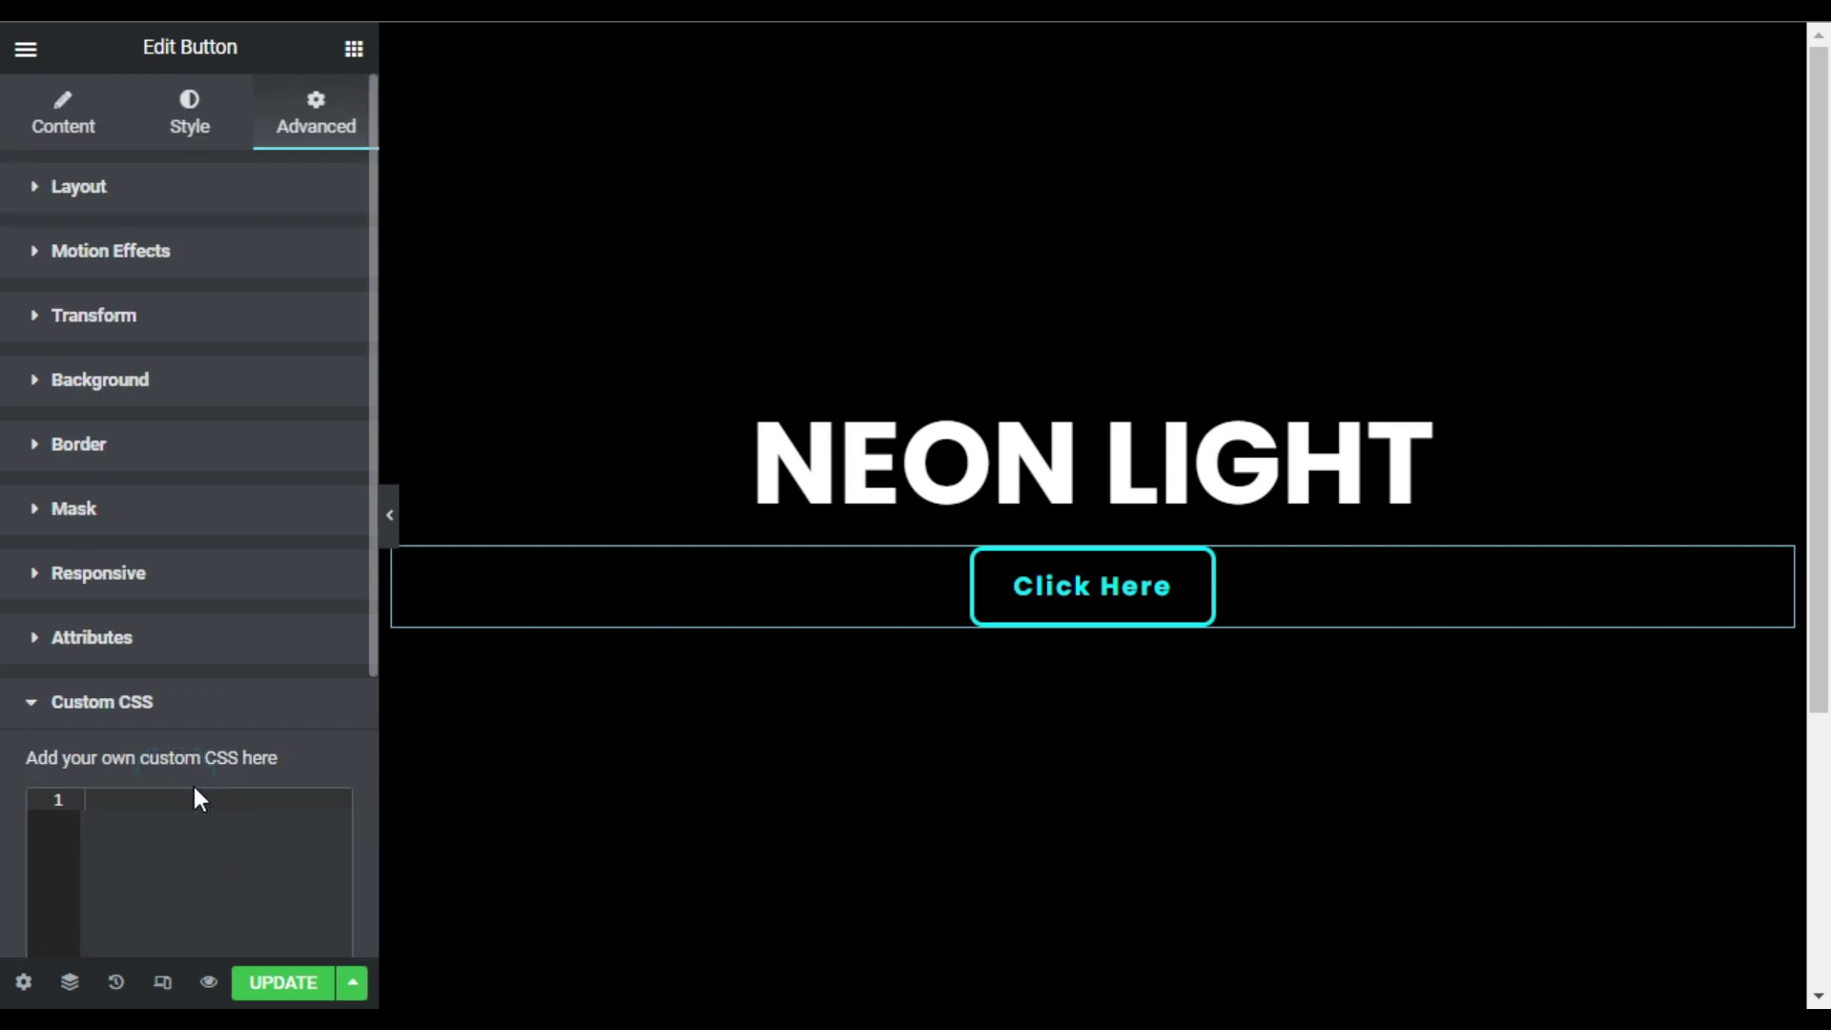
pyautogui.scroll(-4, 194, 792)
pyautogui.click(199, 578)
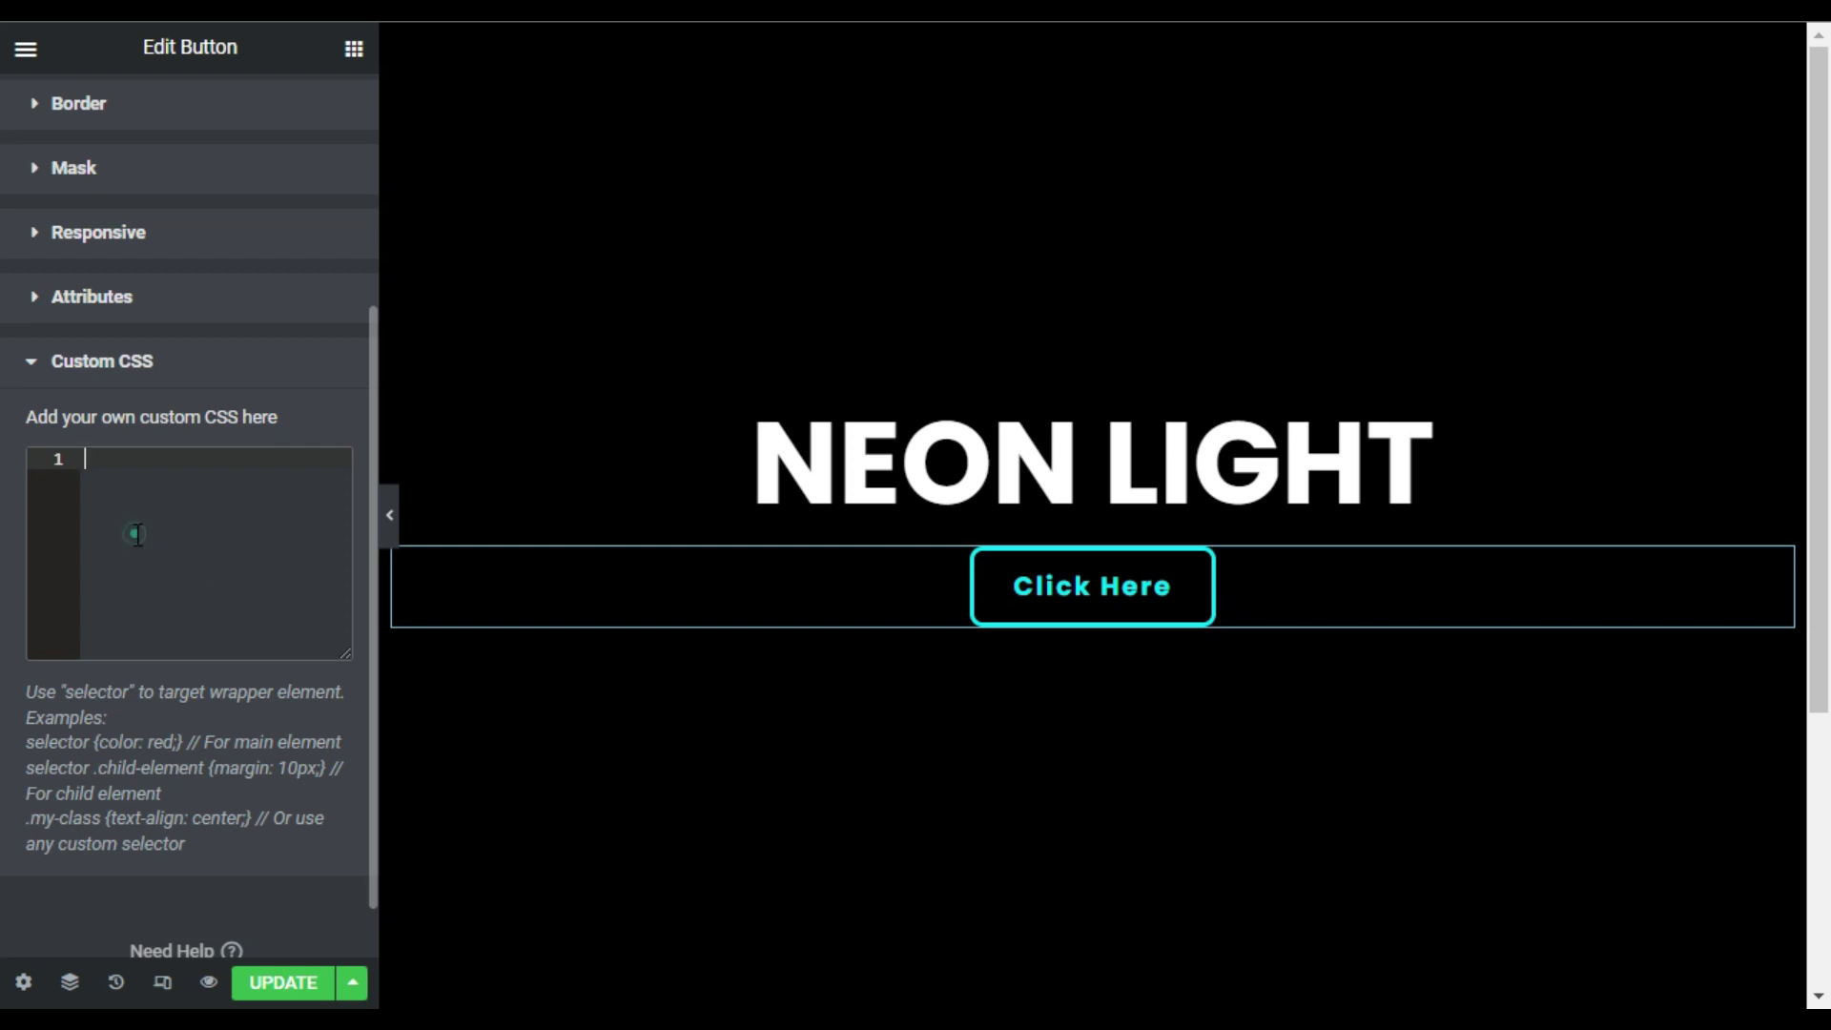
pyautogui.write('selector{     --color: #00E5FC; }  selector a{     text-shadow: 0 0 0.125em hsl(0 0% 100% / 0.3), 0 0 0.45em var(--color);     box-shadow: inset 0 0 0.5em 0 var(--color), 0 0 0.5em 0 var(--color);     transition: box-shadow 2s !important;     position: relative; }')
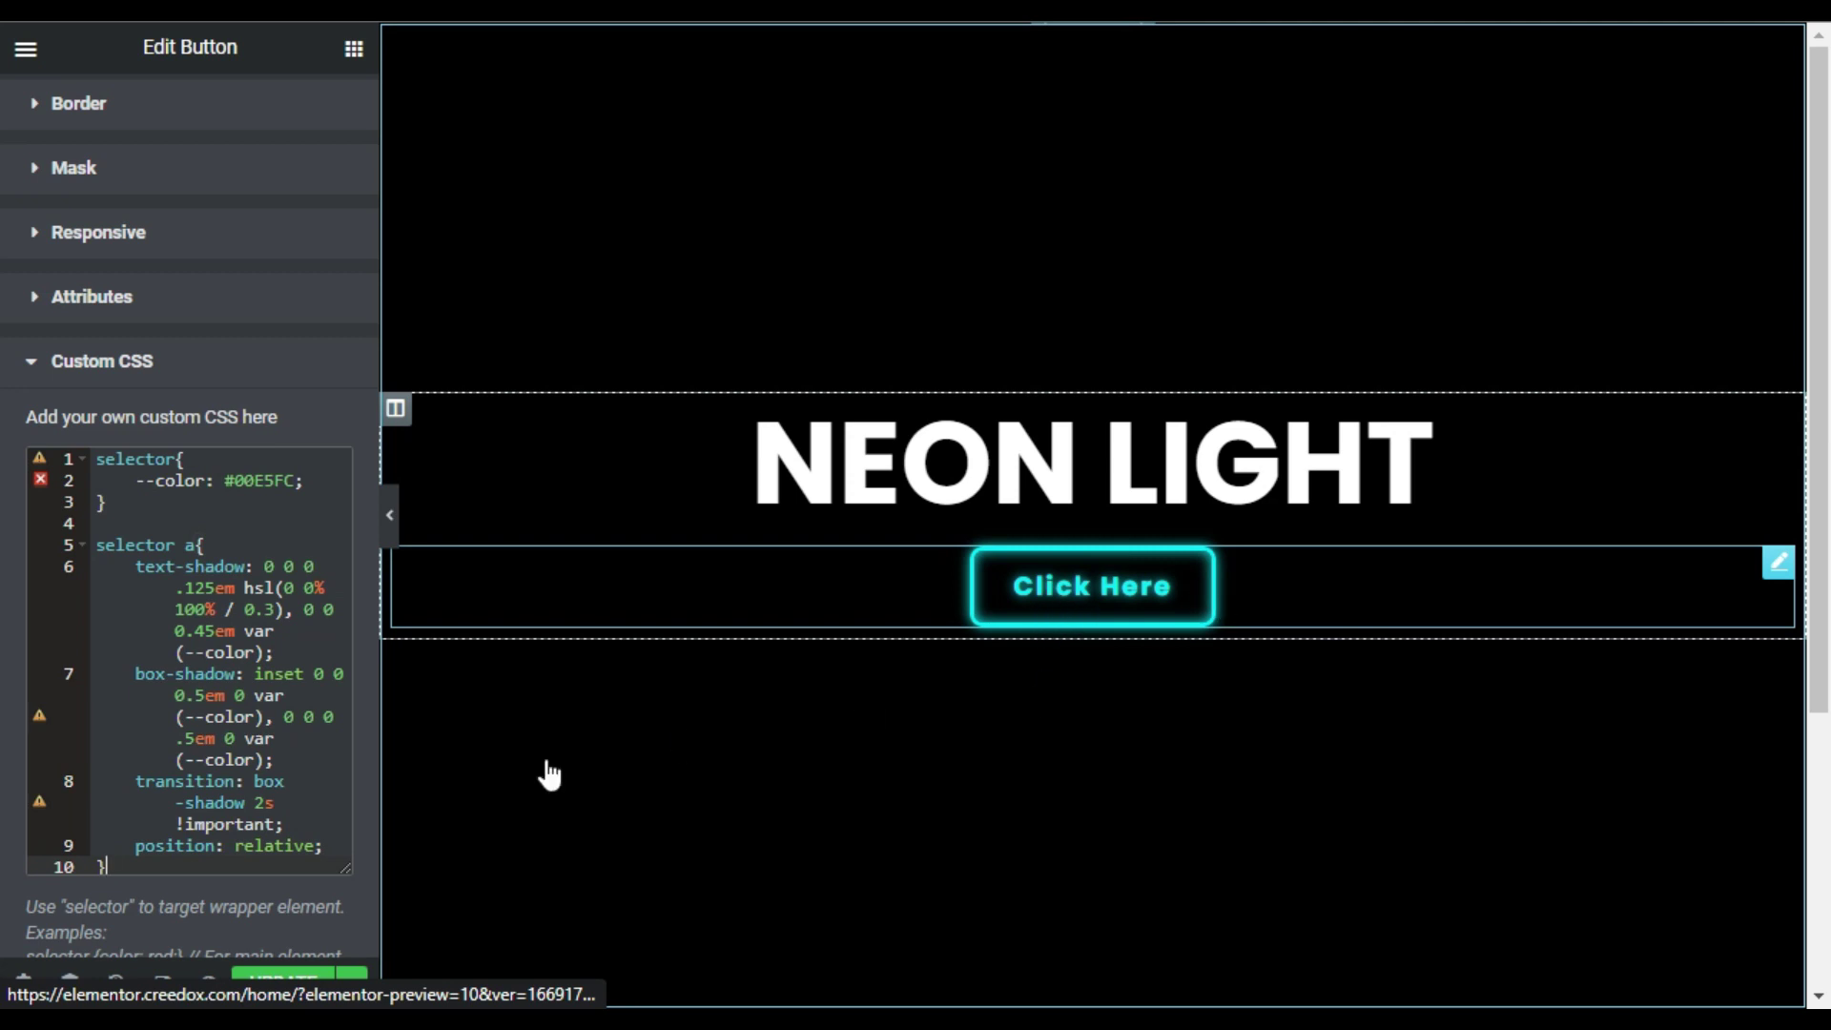
# Step: Append the a::after and a:hover::after glow rules to the Custom CSS
pyautogui.scroll(-3, 306, 797)
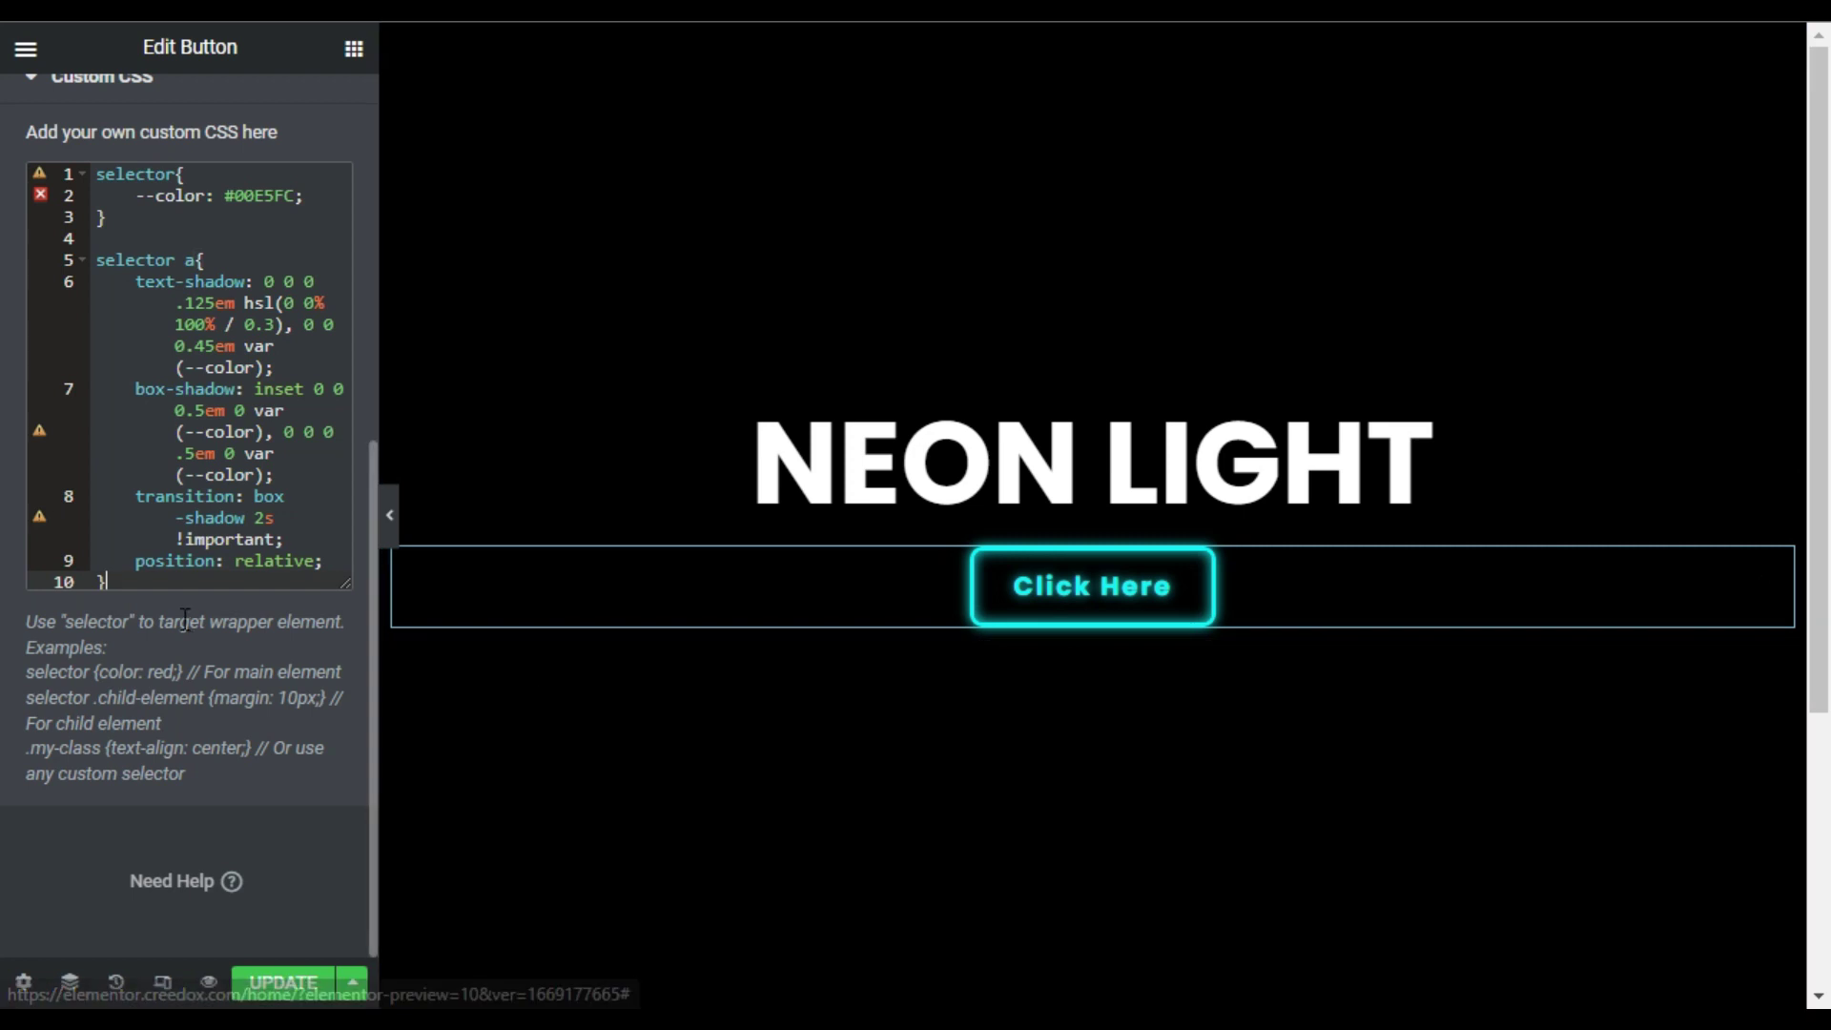
pyautogui.click(183, 585)
pyautogui.press('Return')
pyautogui.press('Return')
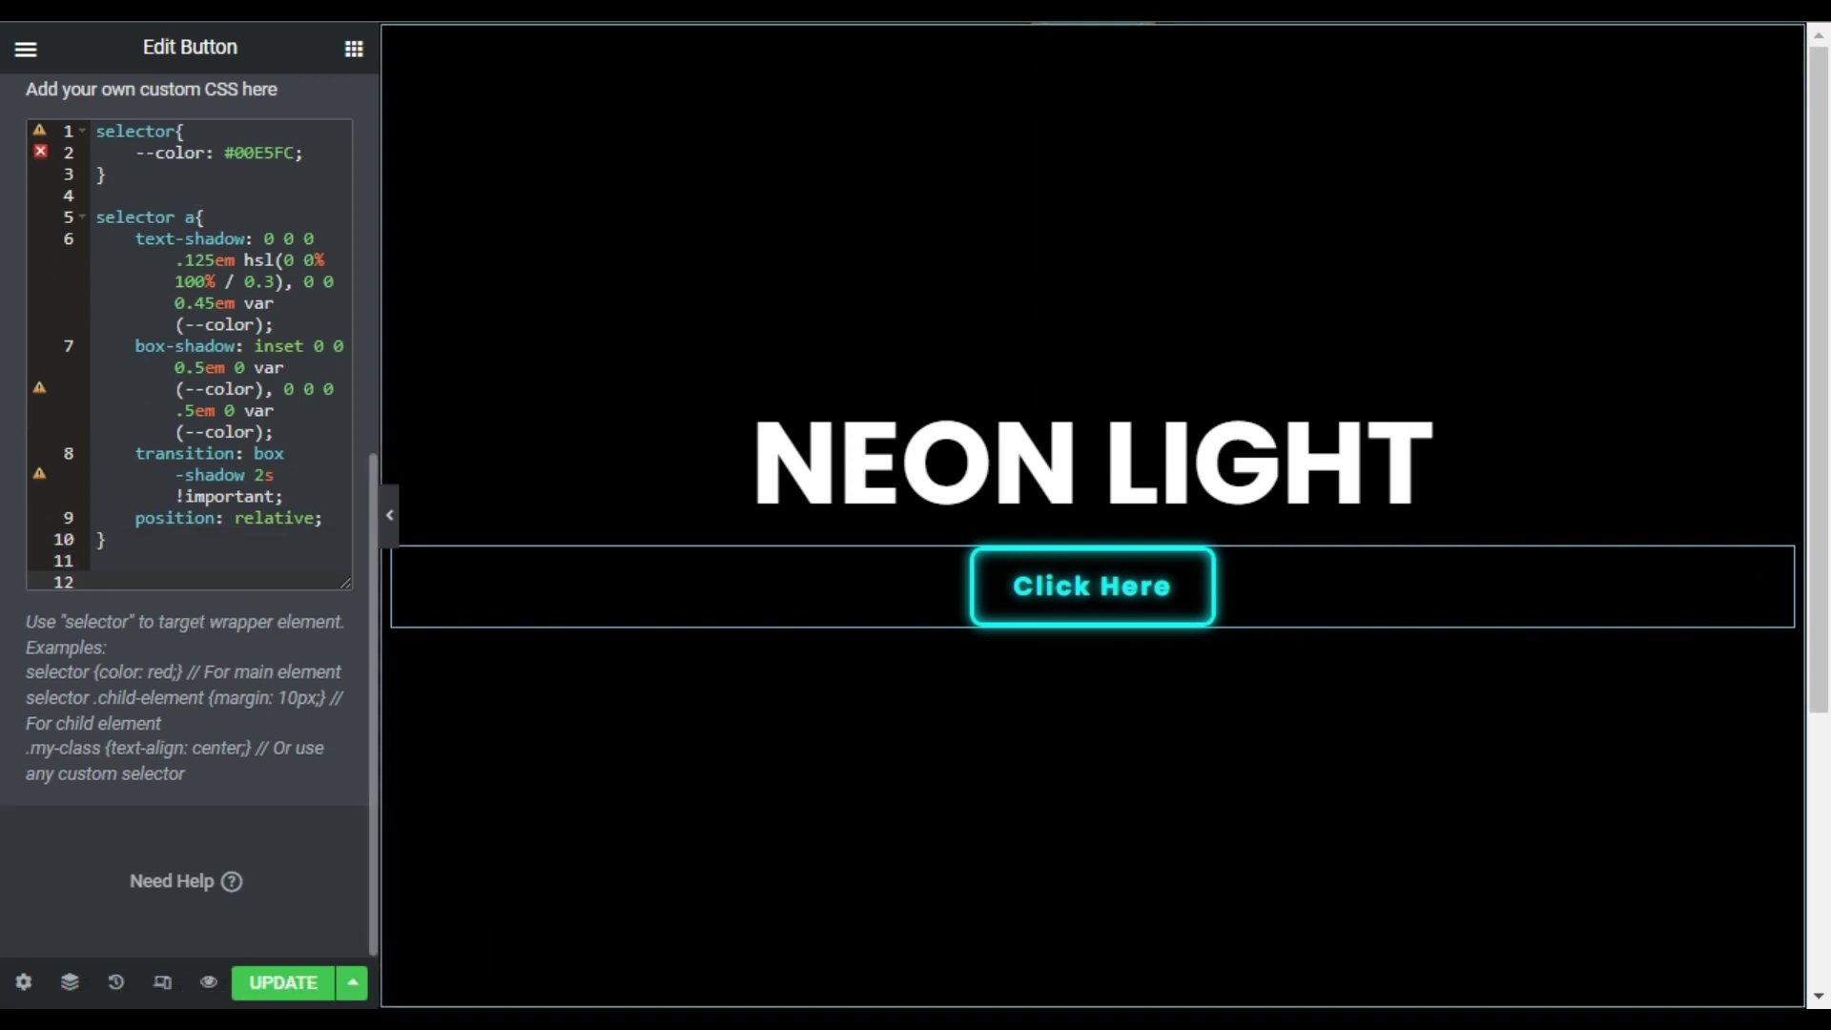
pyautogui.write('selector a::after{     content: "";     position: absolute;     top: 0;     left: 0;     right: 0;     bottom: 0;     box-shadow: 0 0 2em 0 .5em var(--color);     opacity: 0;     transition: opacity 100ms linear; } selector a:hover::after{     opacity: 0.9; }')
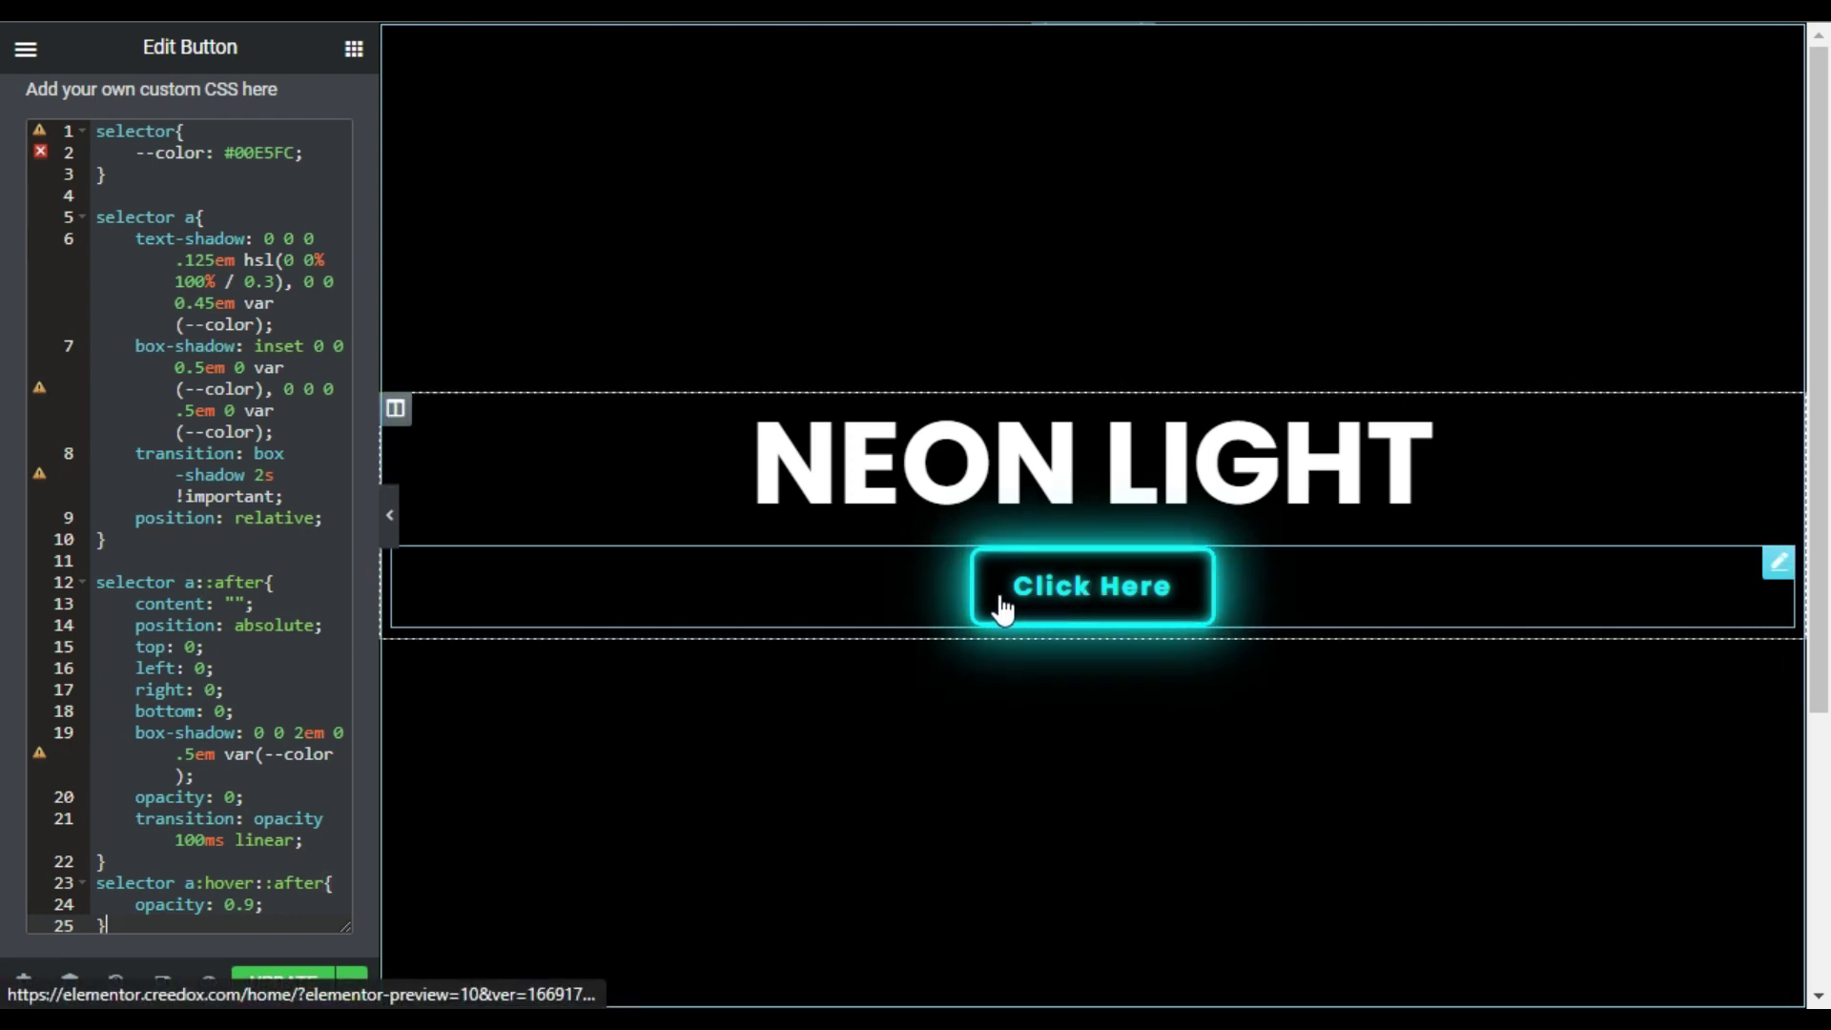
pyautogui.scroll(7, 286, 573)
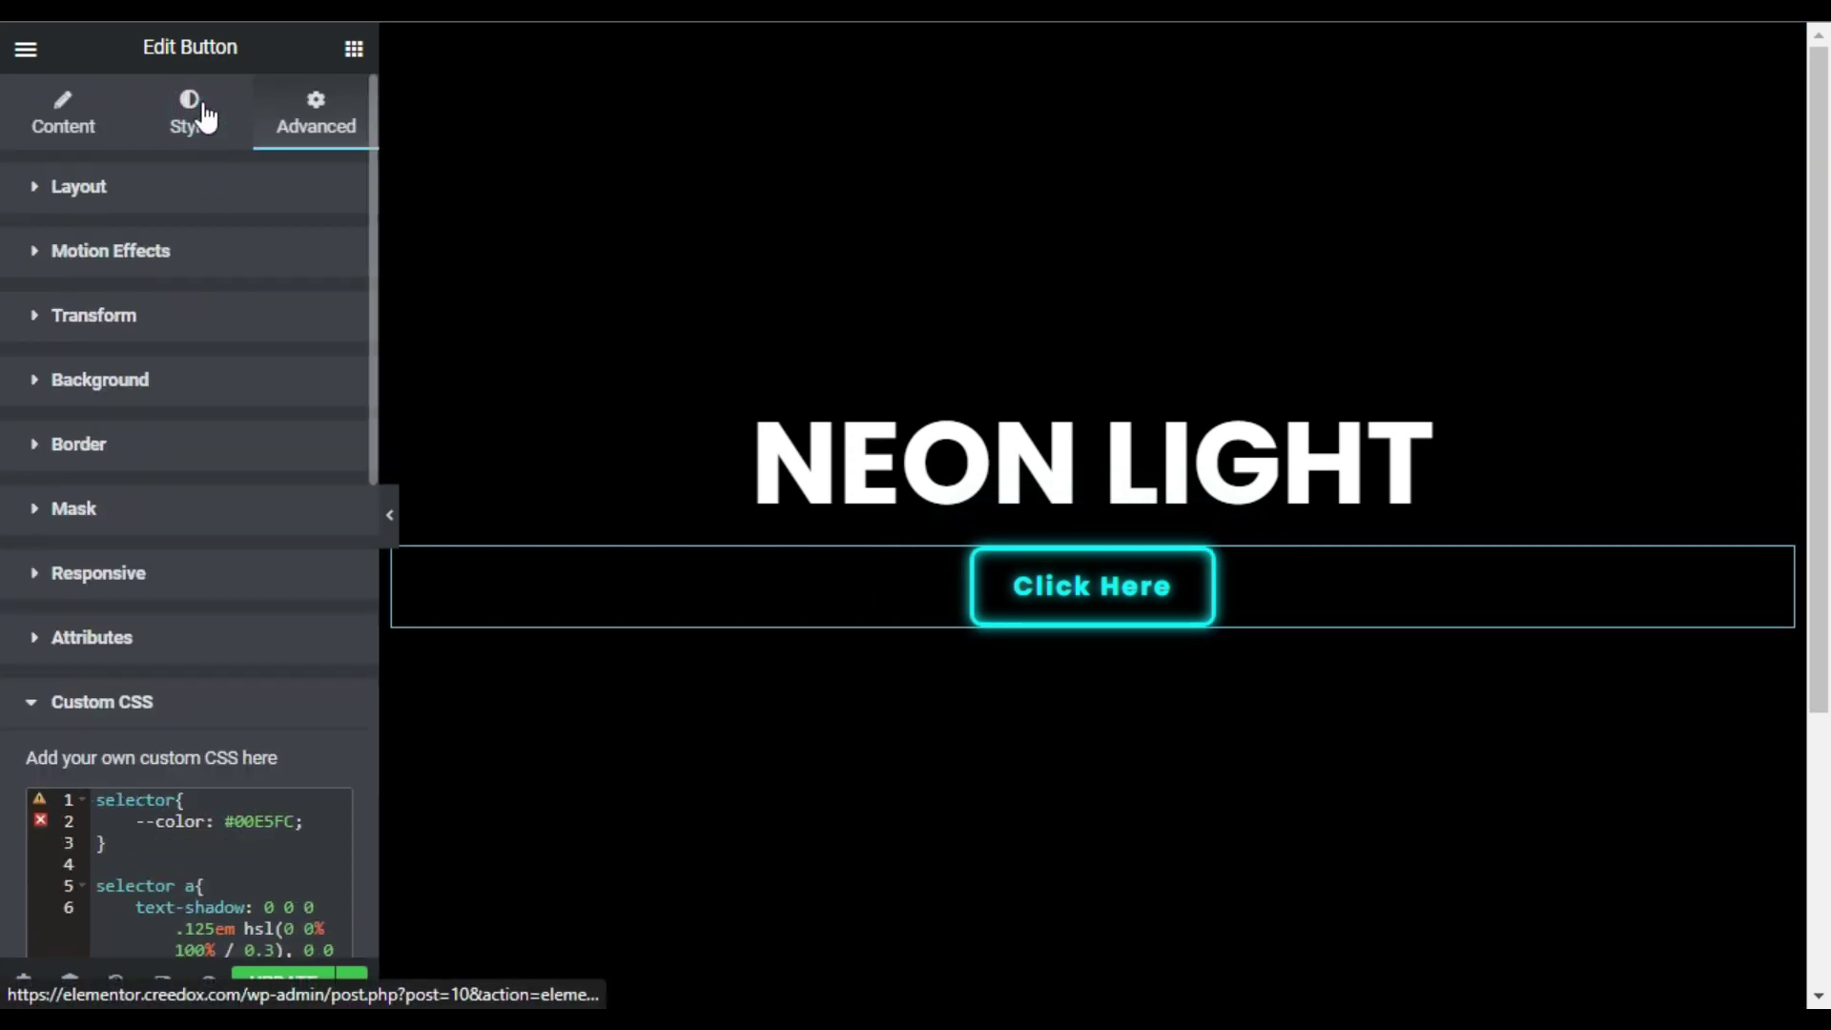
# Step: Set the button's hover text colour to black #000000
pyautogui.click(190, 120)
pyautogui.click(272, 360)
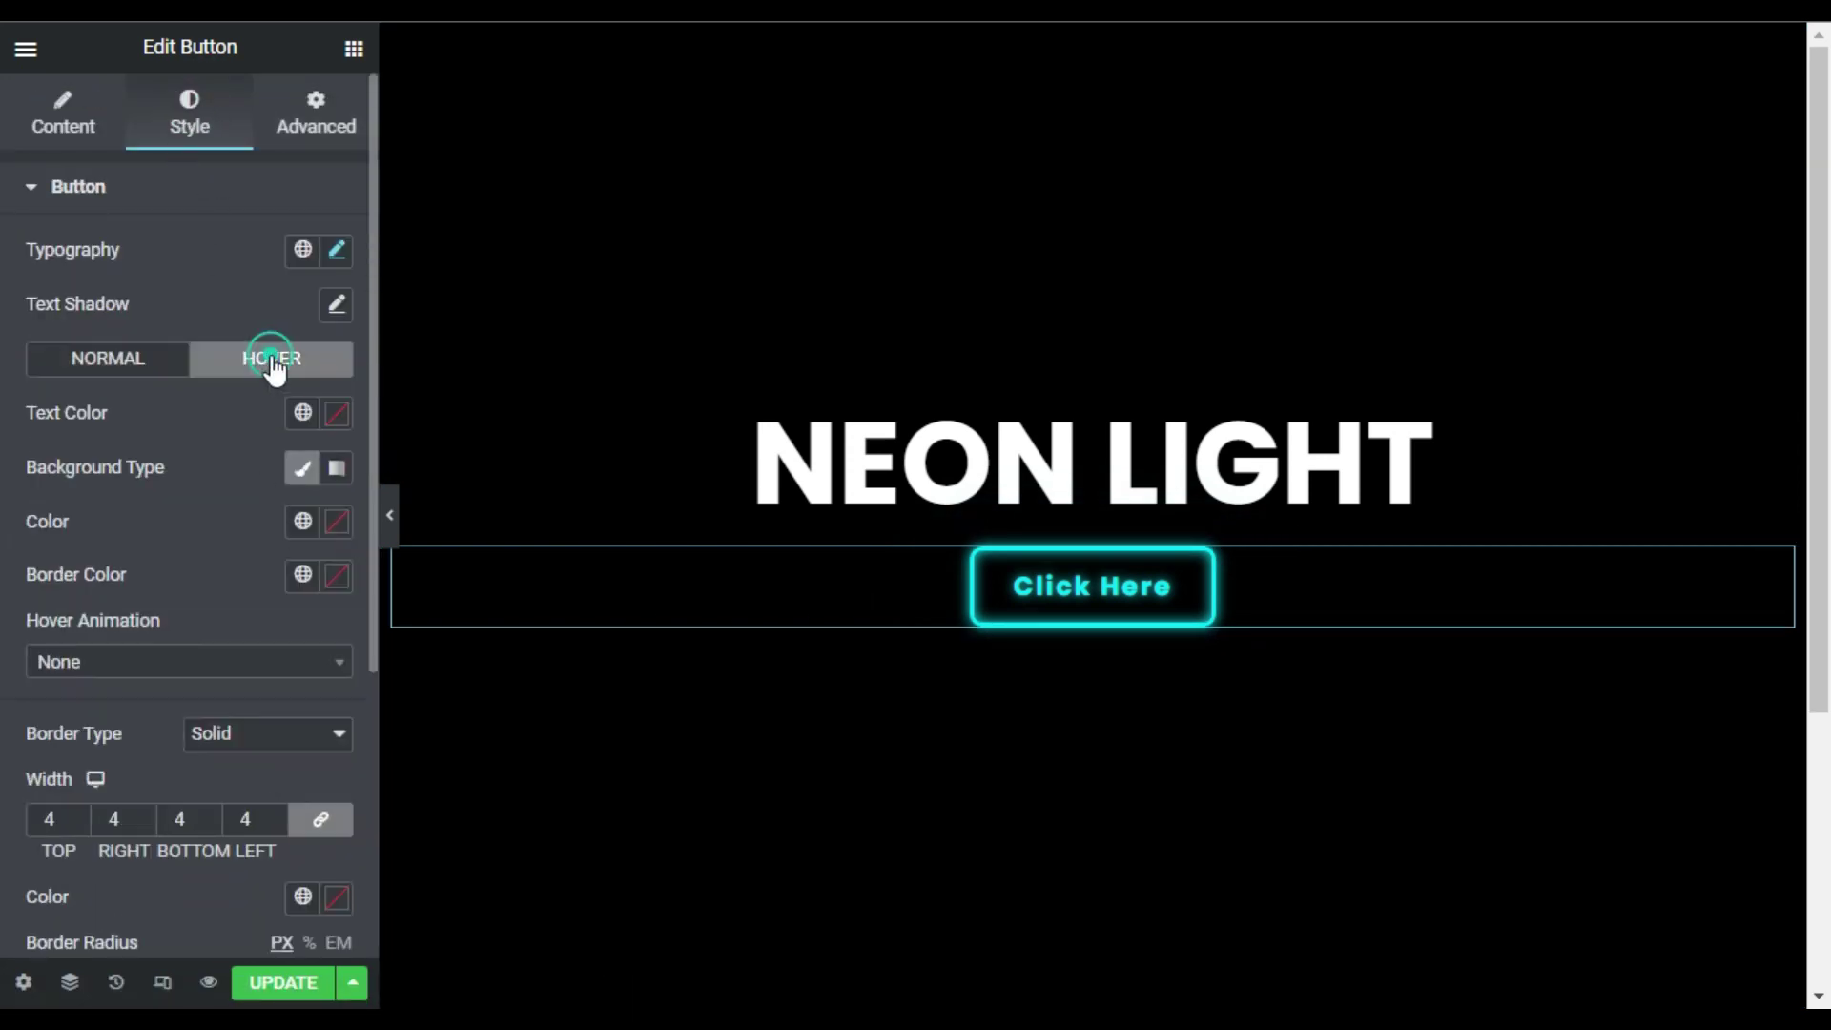
pyautogui.click(337, 414)
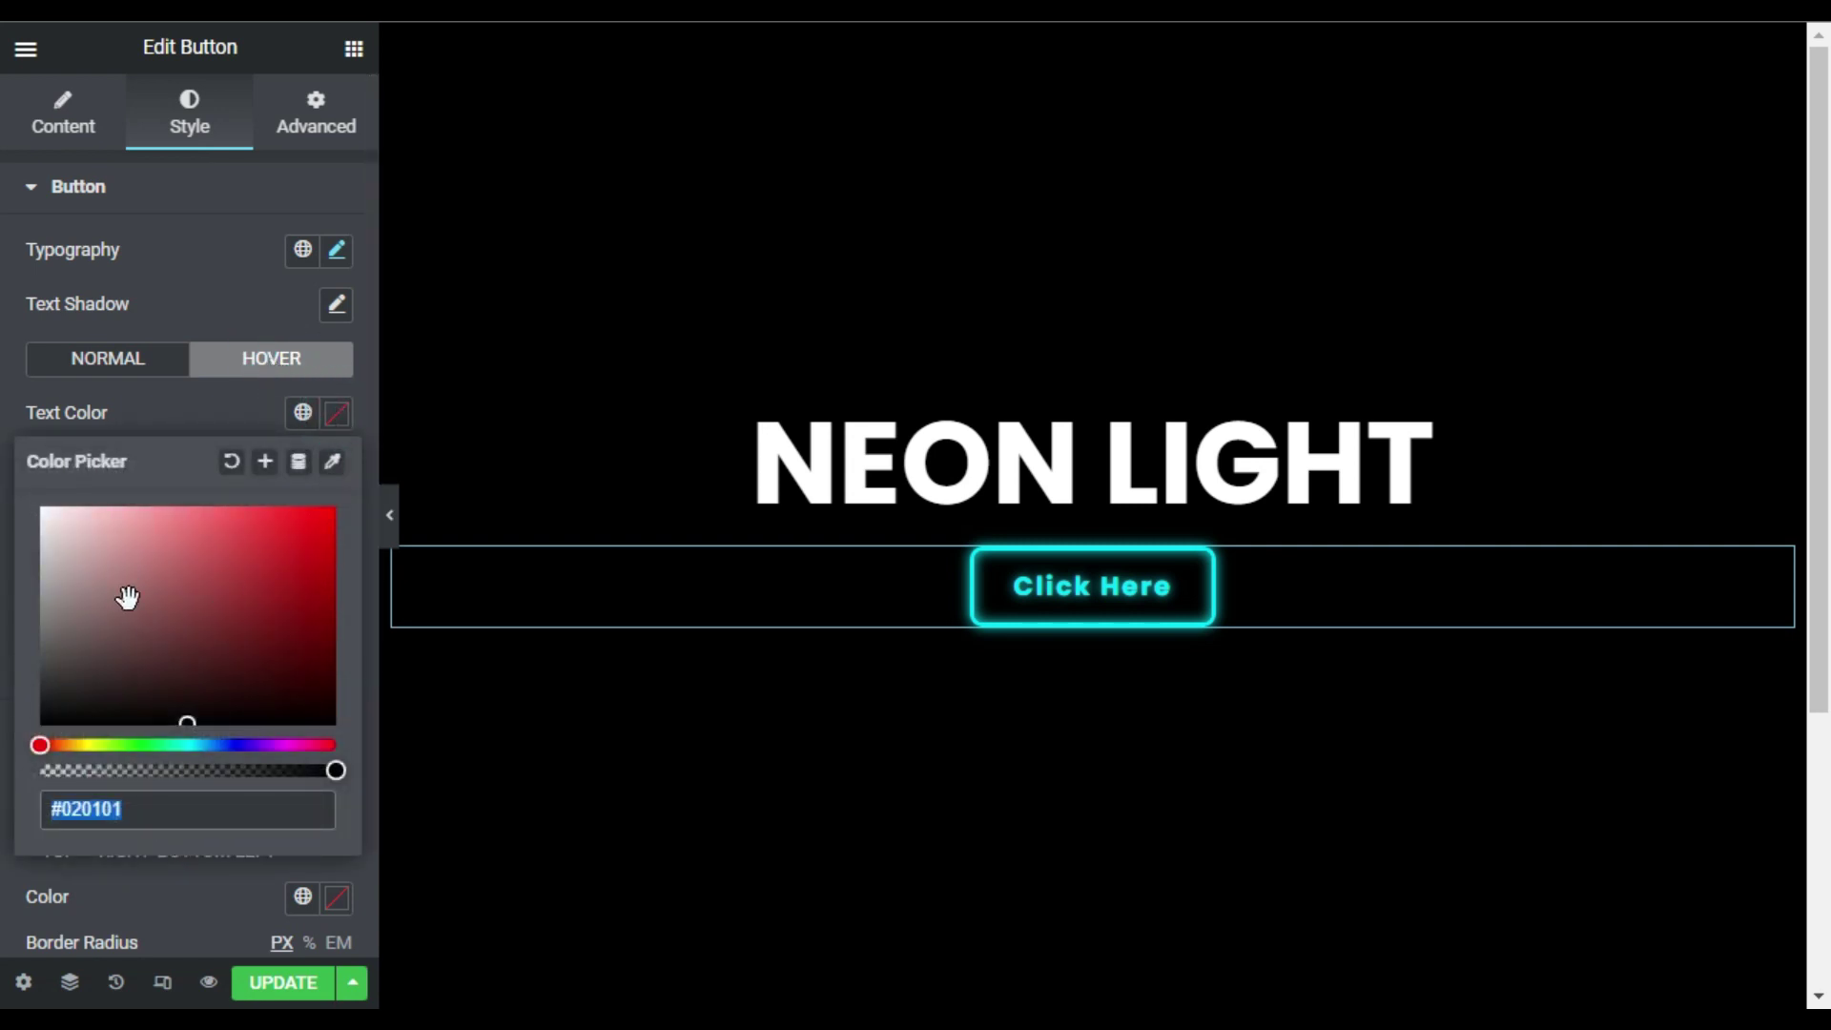
pyautogui.moveTo(128, 597); pyautogui.dragTo(16, 741)
pyautogui.click(145, 408)
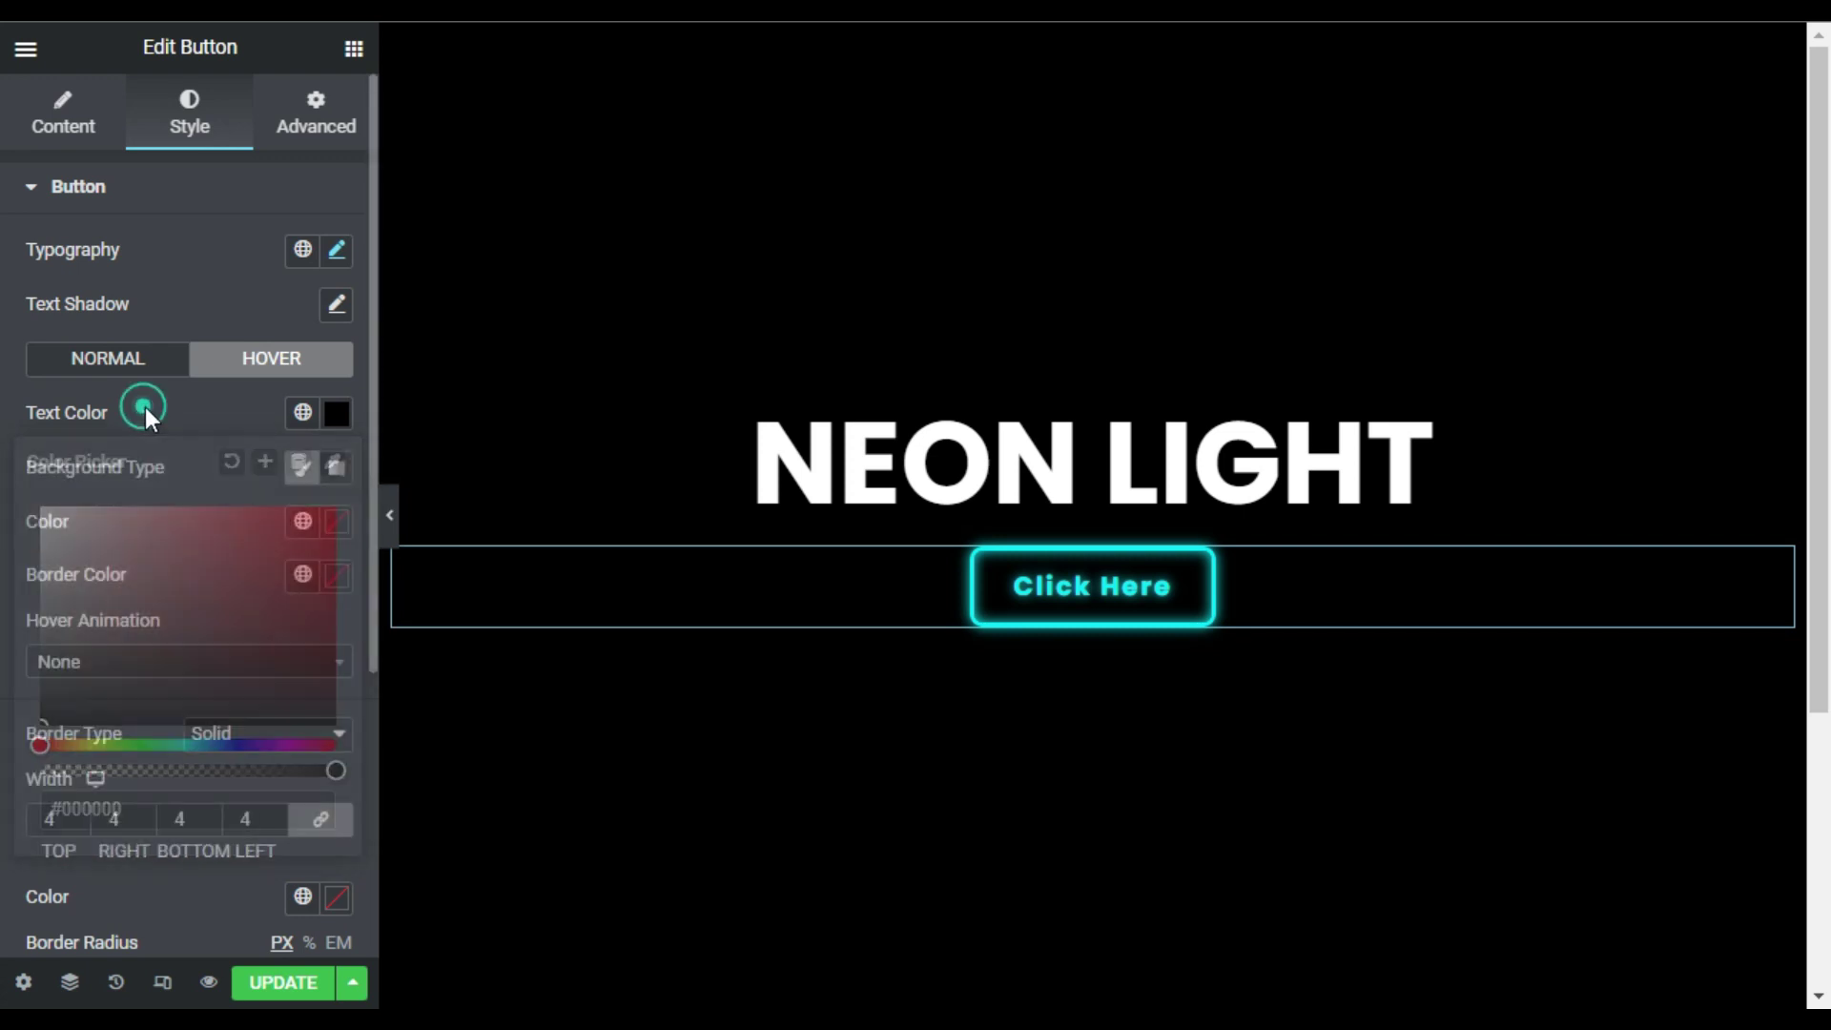
# Step: Set the hover background and border colours to cyan #00E5FC
pyautogui.click(335, 522)
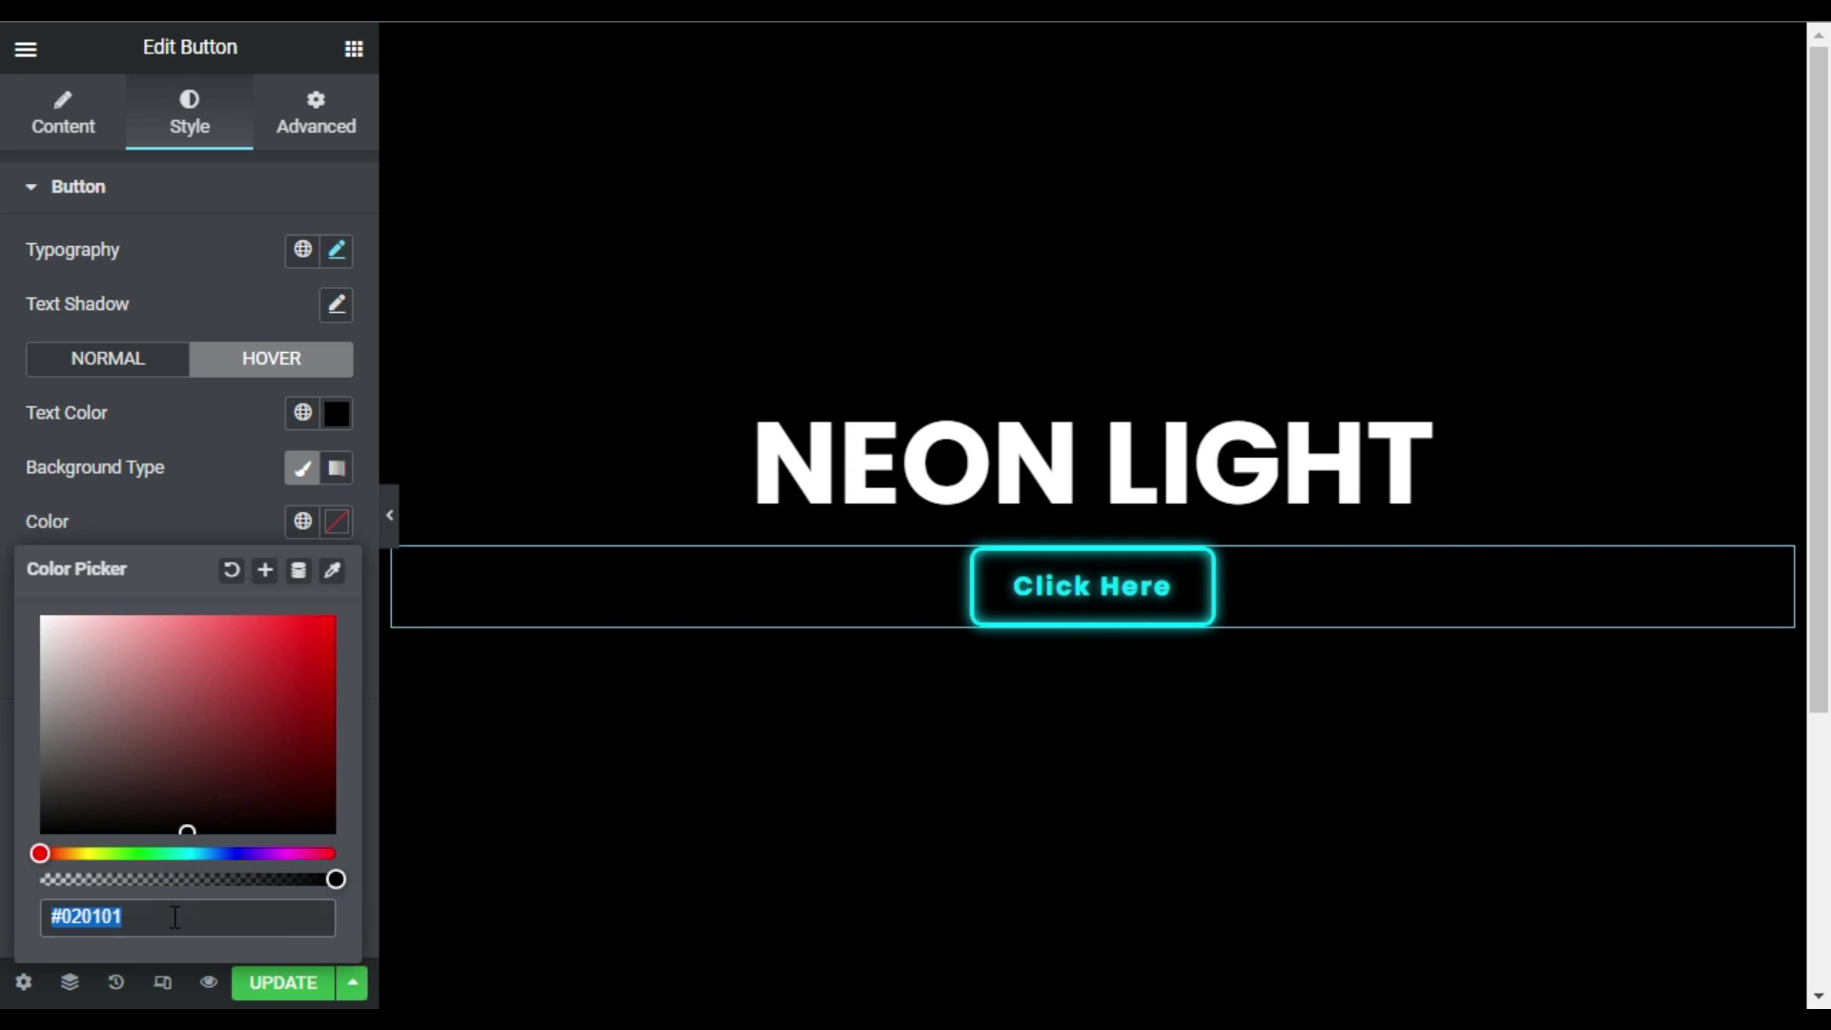
pyautogui.write('#00E5FC')
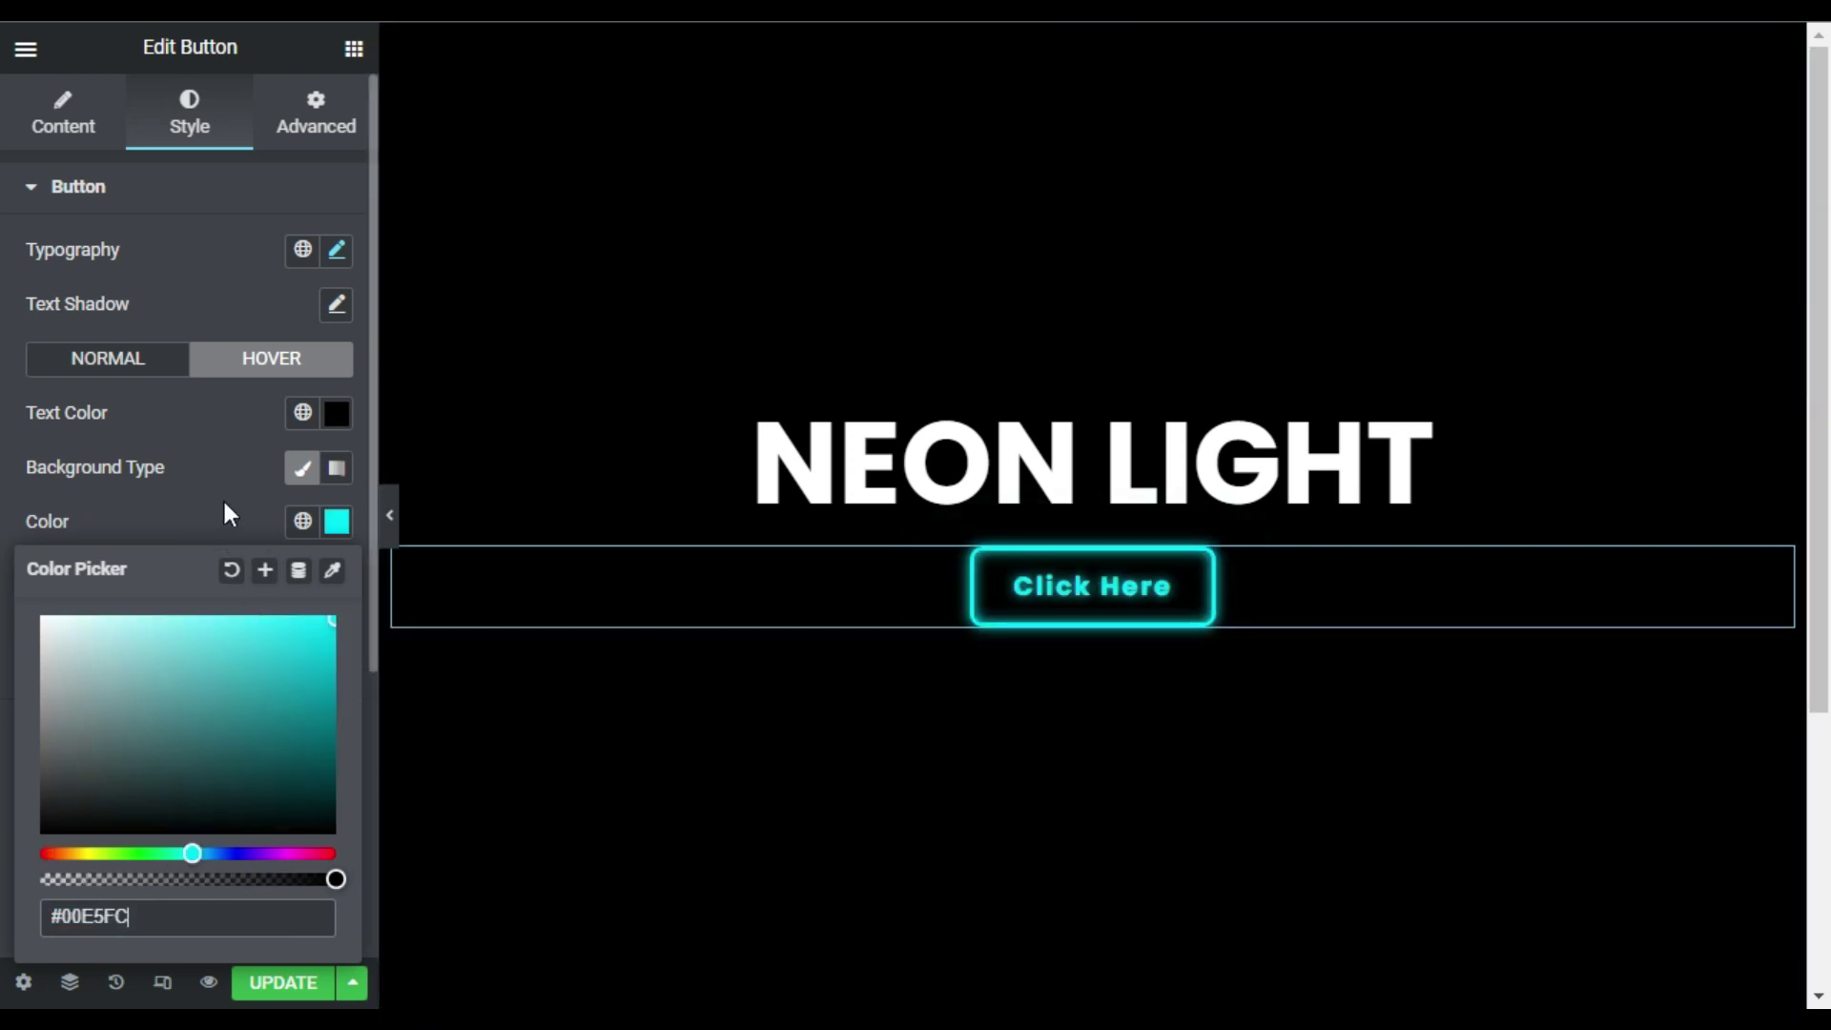
pyautogui.click(298, 496)
pyautogui.click(337, 576)
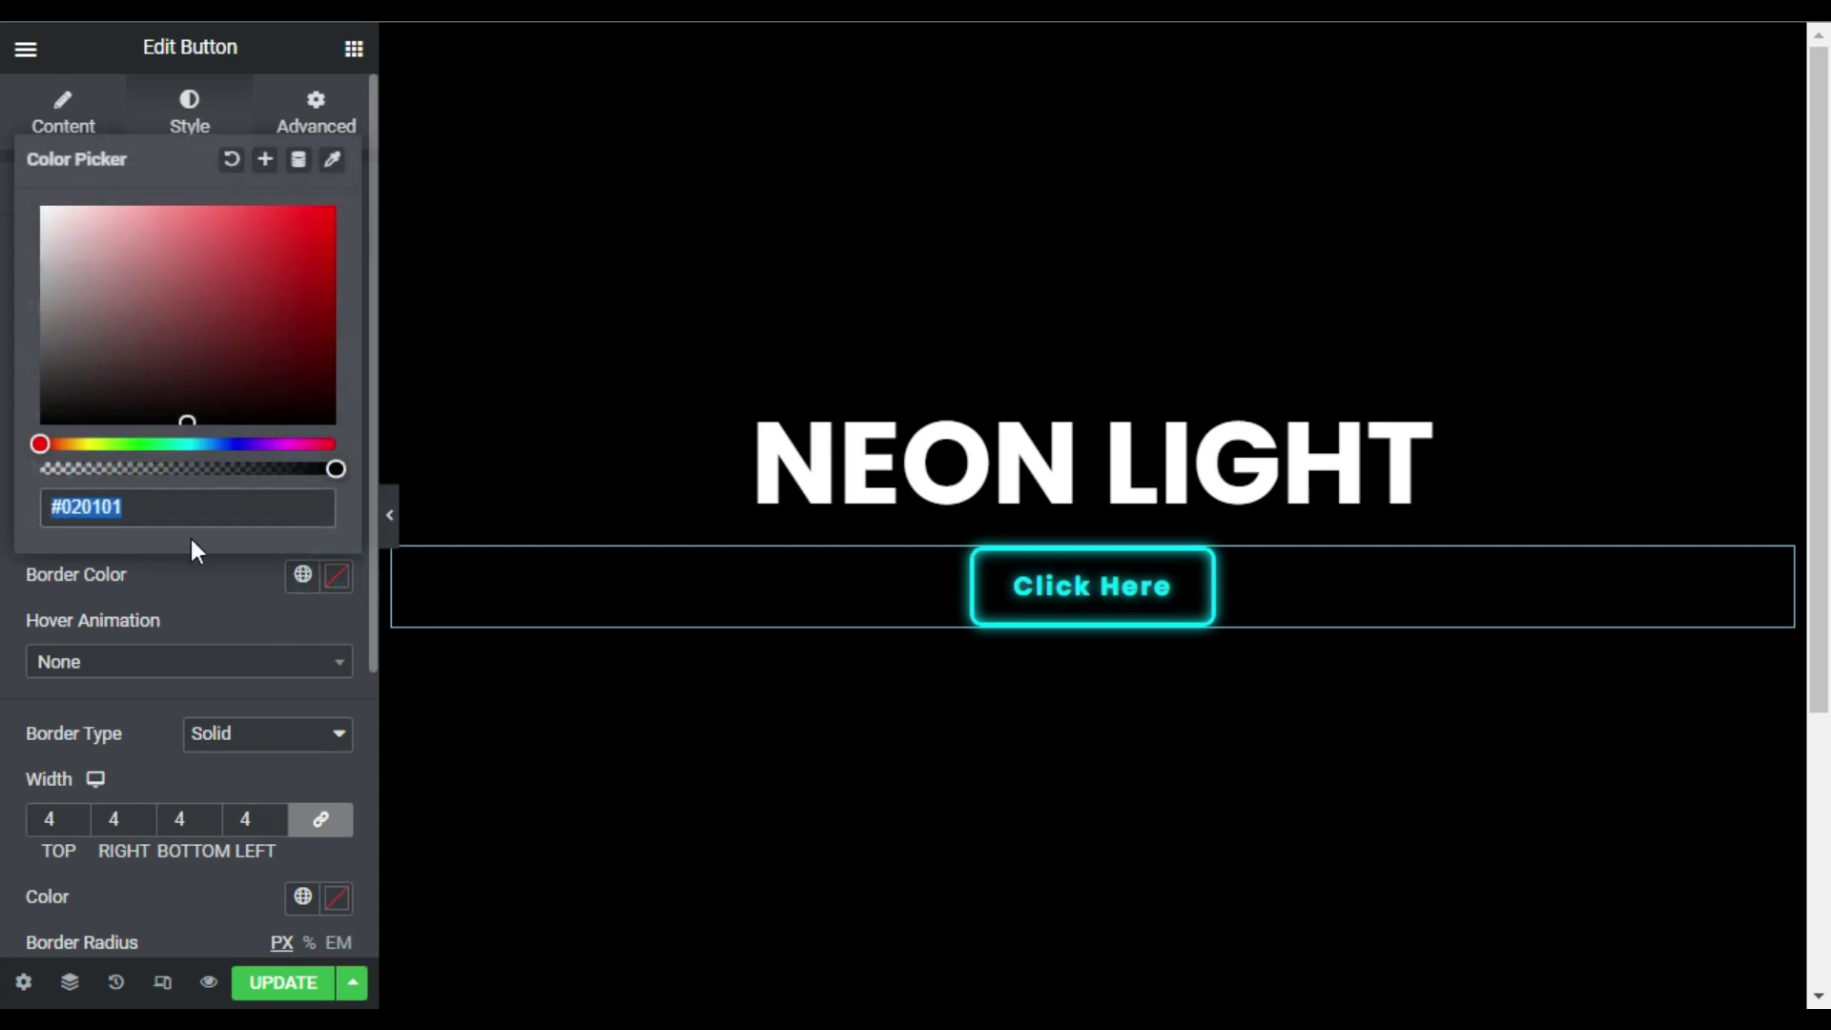
pyautogui.write('#00E5FC')
pyautogui.tripleClick(244, 614)
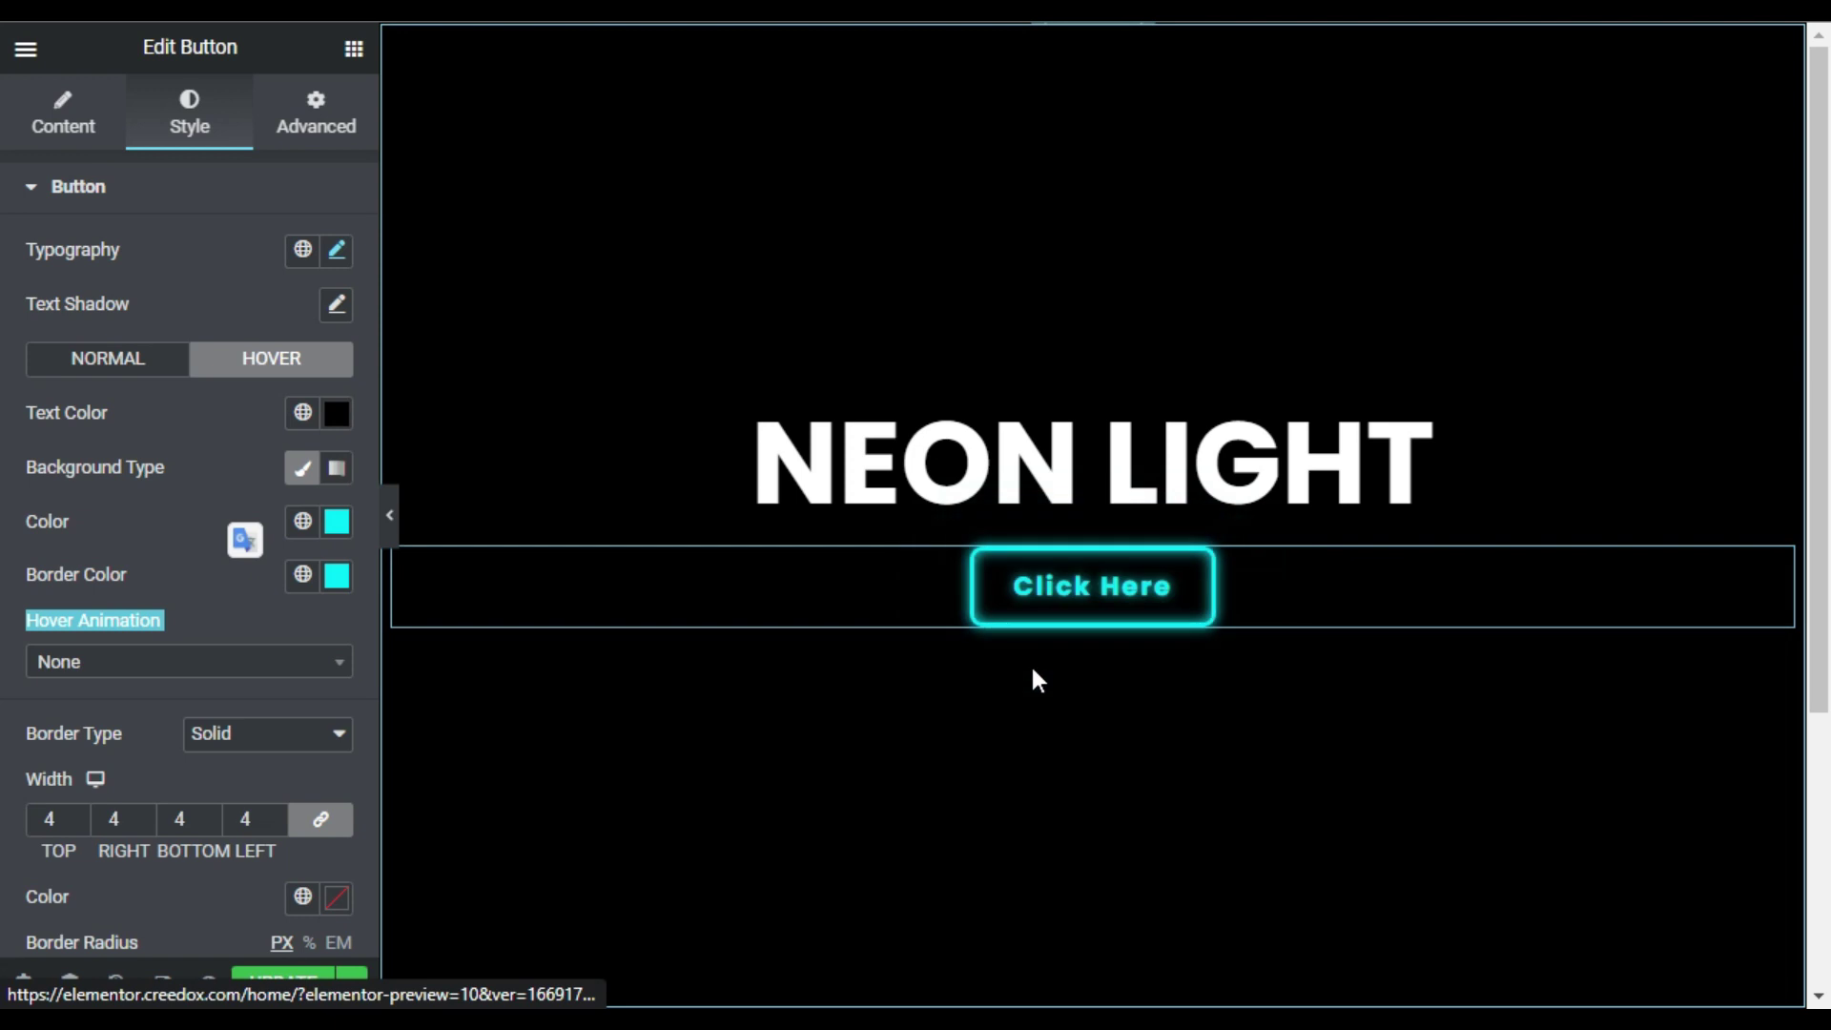
pyautogui.click(153, 518)
# Step: Append an a::before rule with perspective rotateX transform and blur filter to the Custom CSS
pyautogui.click(325, 120)
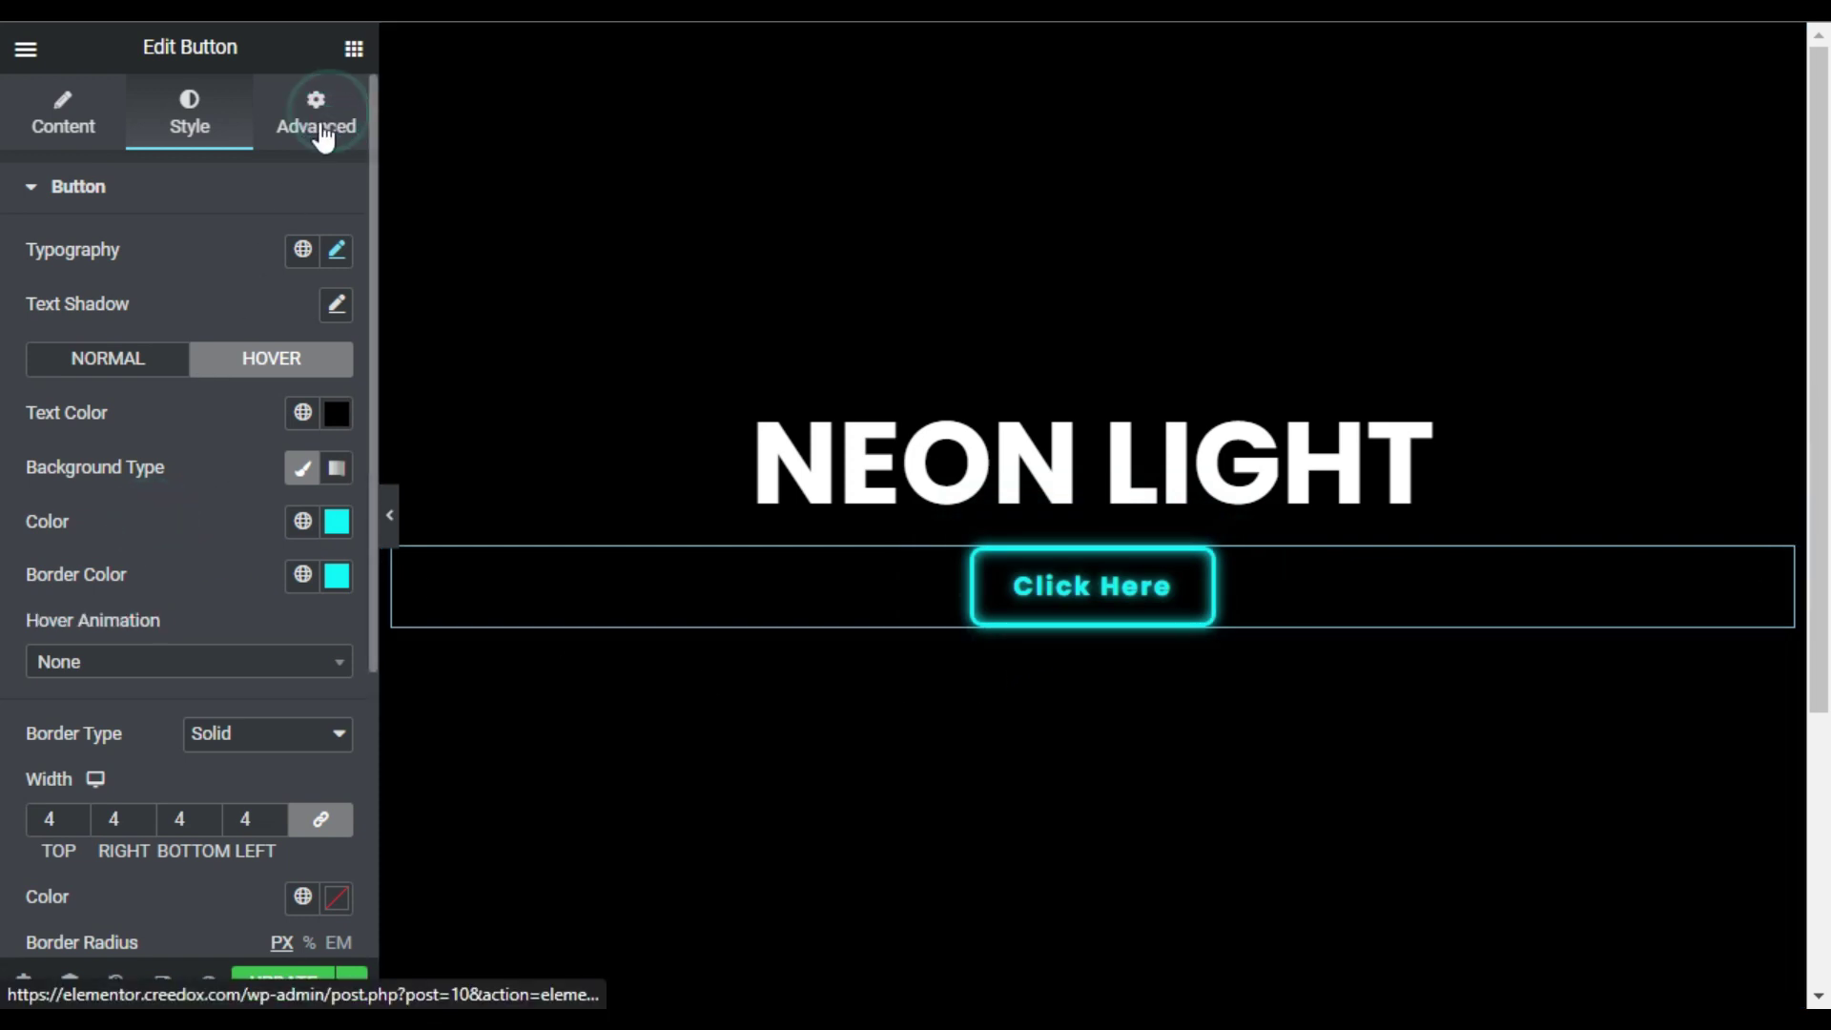
pyautogui.scroll(-5, 229, 544)
pyautogui.click(246, 774)
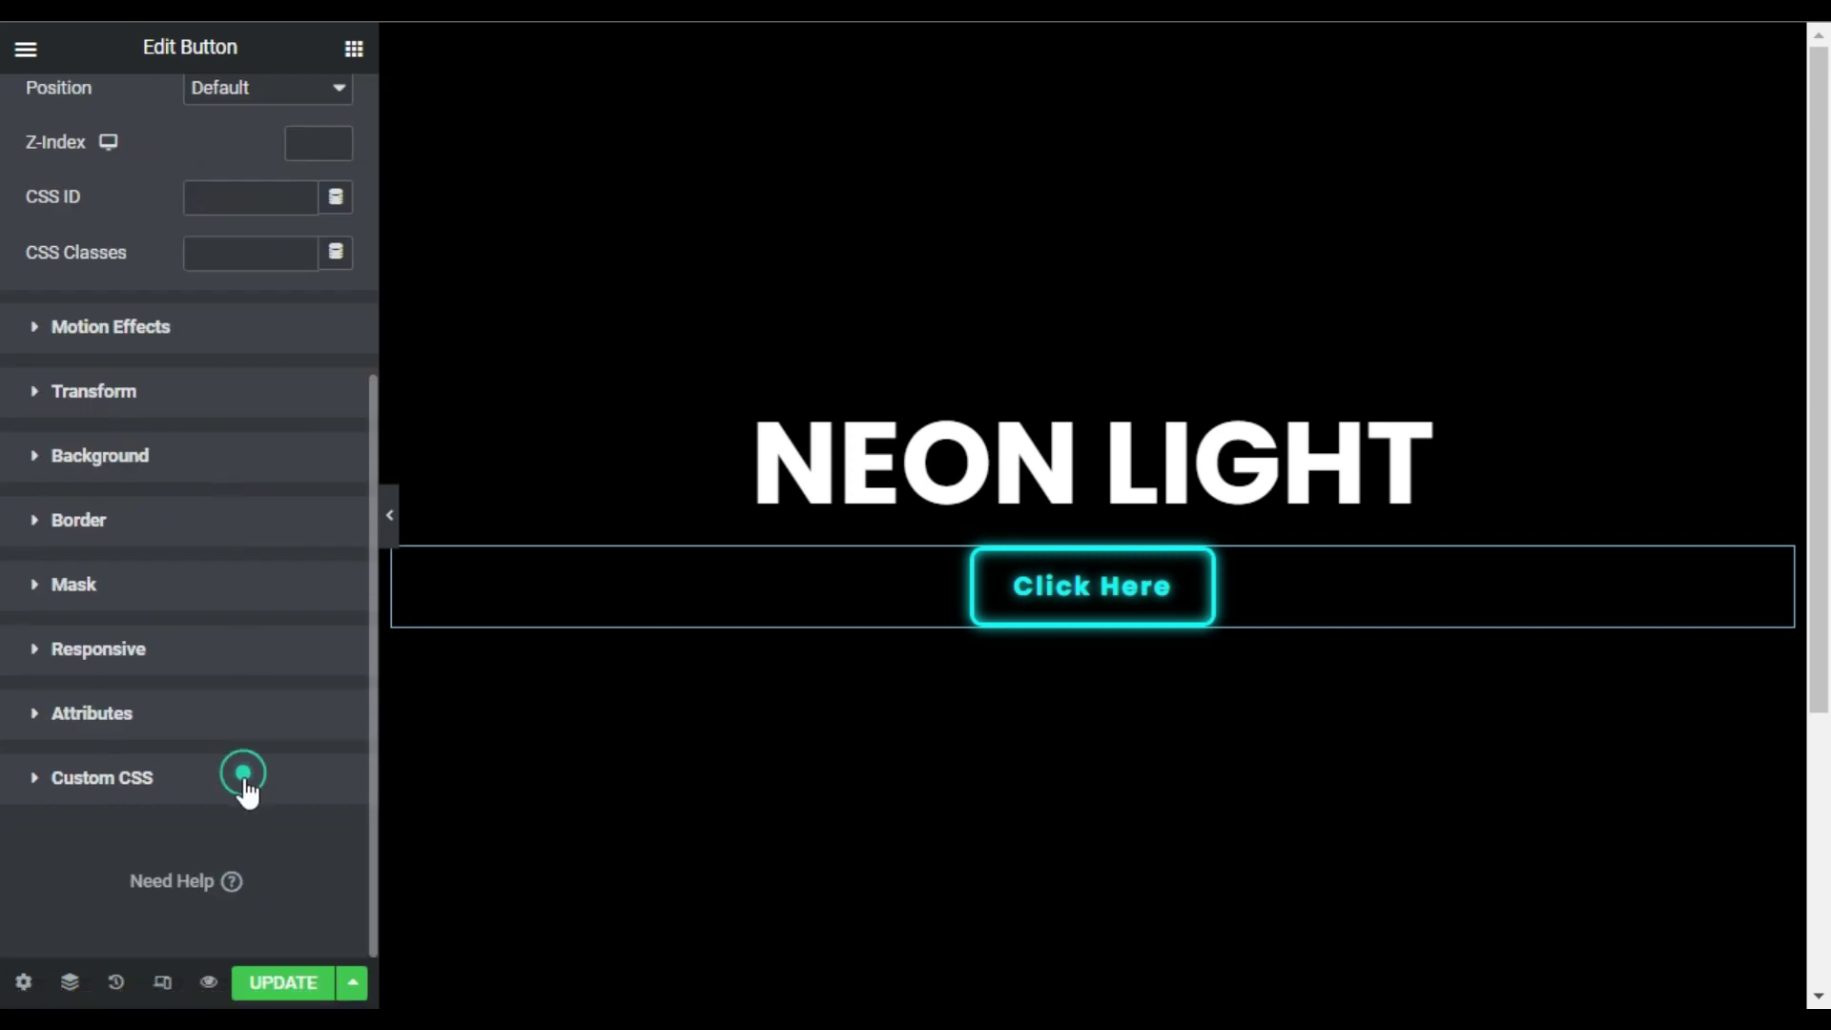
pyautogui.scroll(-5, 224, 801)
pyautogui.scroll(-2, 149, 731)
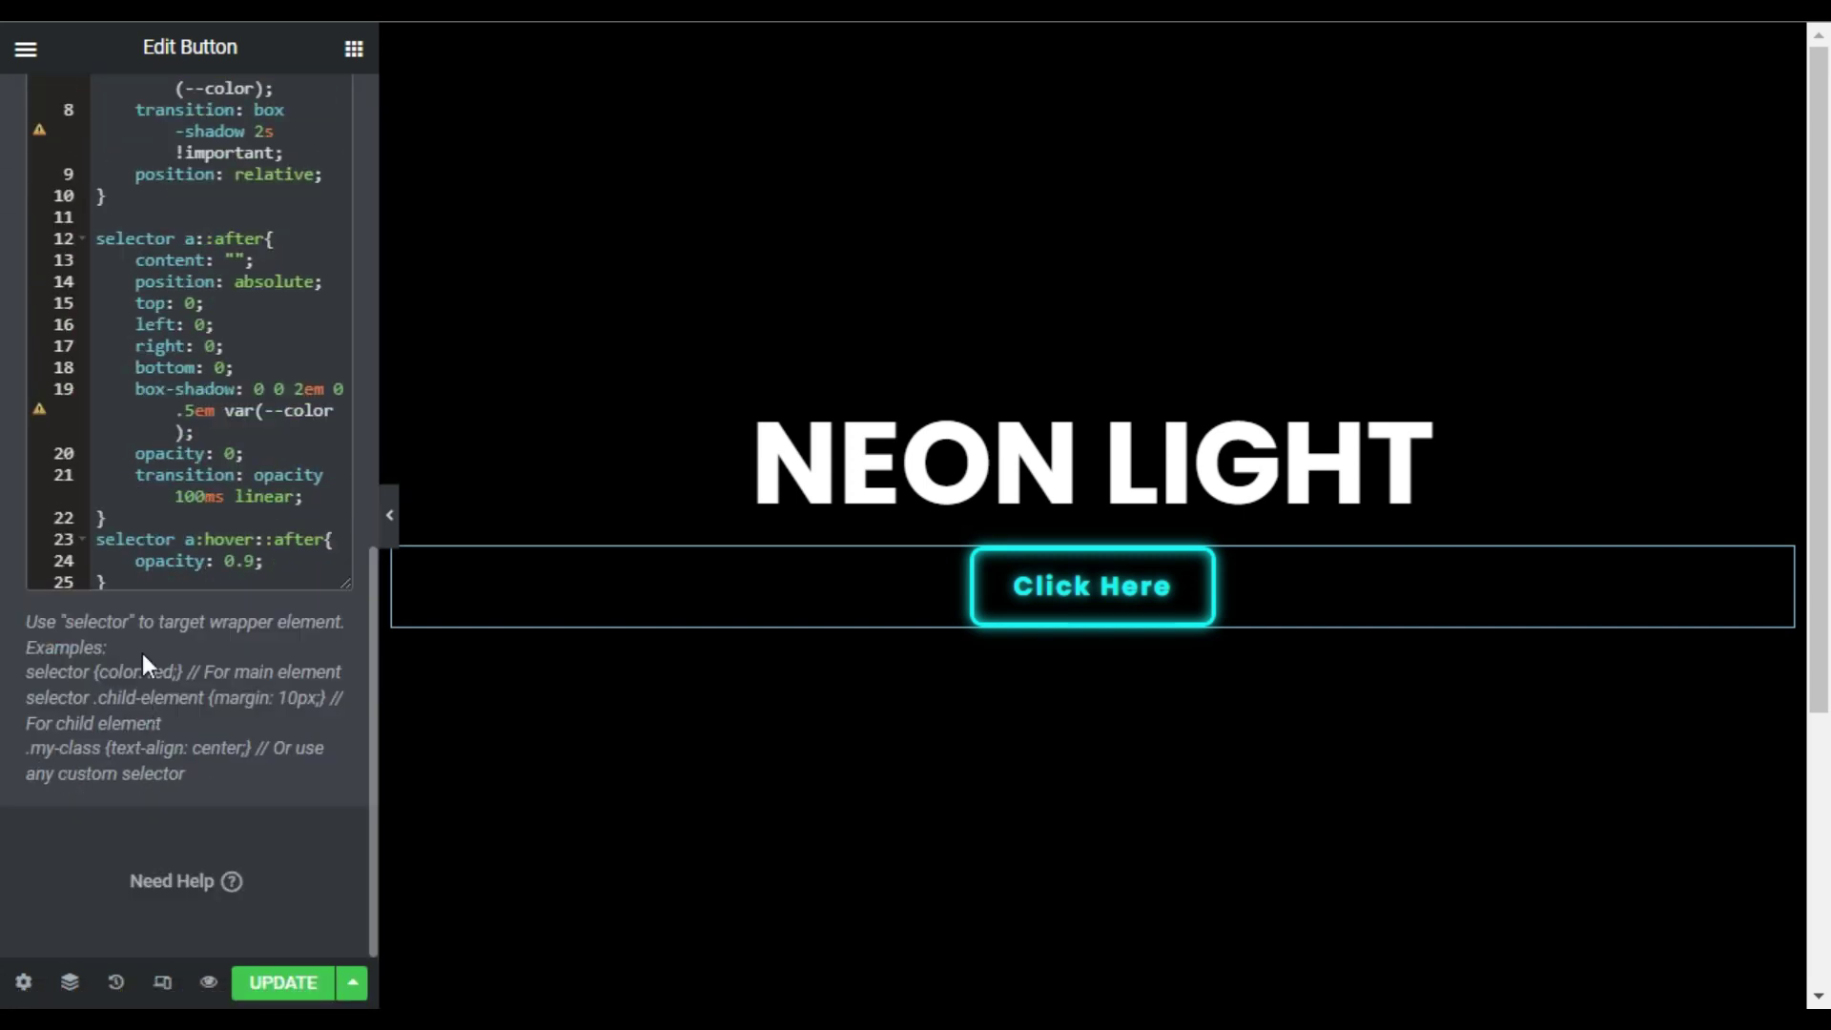
pyautogui.click(118, 572)
pyautogui.press('Return')
pyautogui.press('Return')
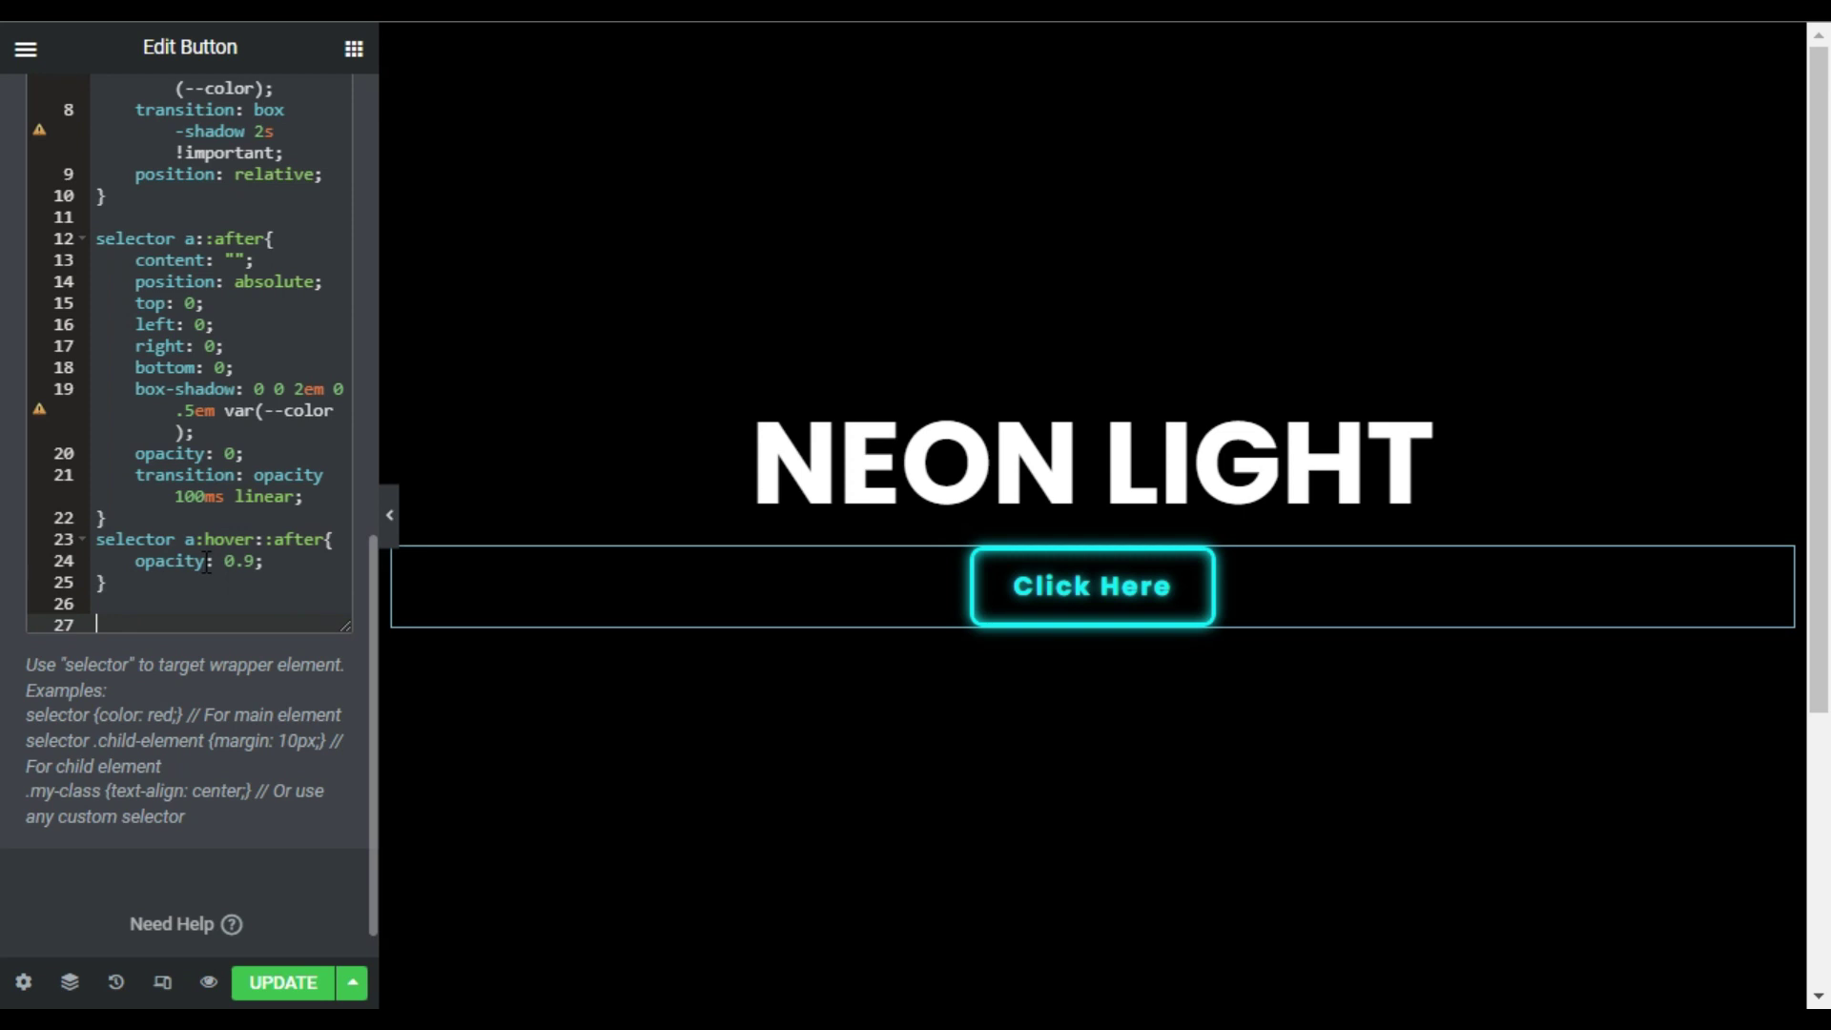
pyautogui.press('Up')
pyautogui.click(231, 625)
pyautogui.write('selector a::before {   pointer-events: none;   content: "";   position: absolute;   background: var(--color);   top: 110%;   left: 0;   width: 95%;   height: 100%;   transform: perspective(1em) rotateX(40deg) scale(1, 0.35);   filter: blur(2em);   opacity: 0.7; }')
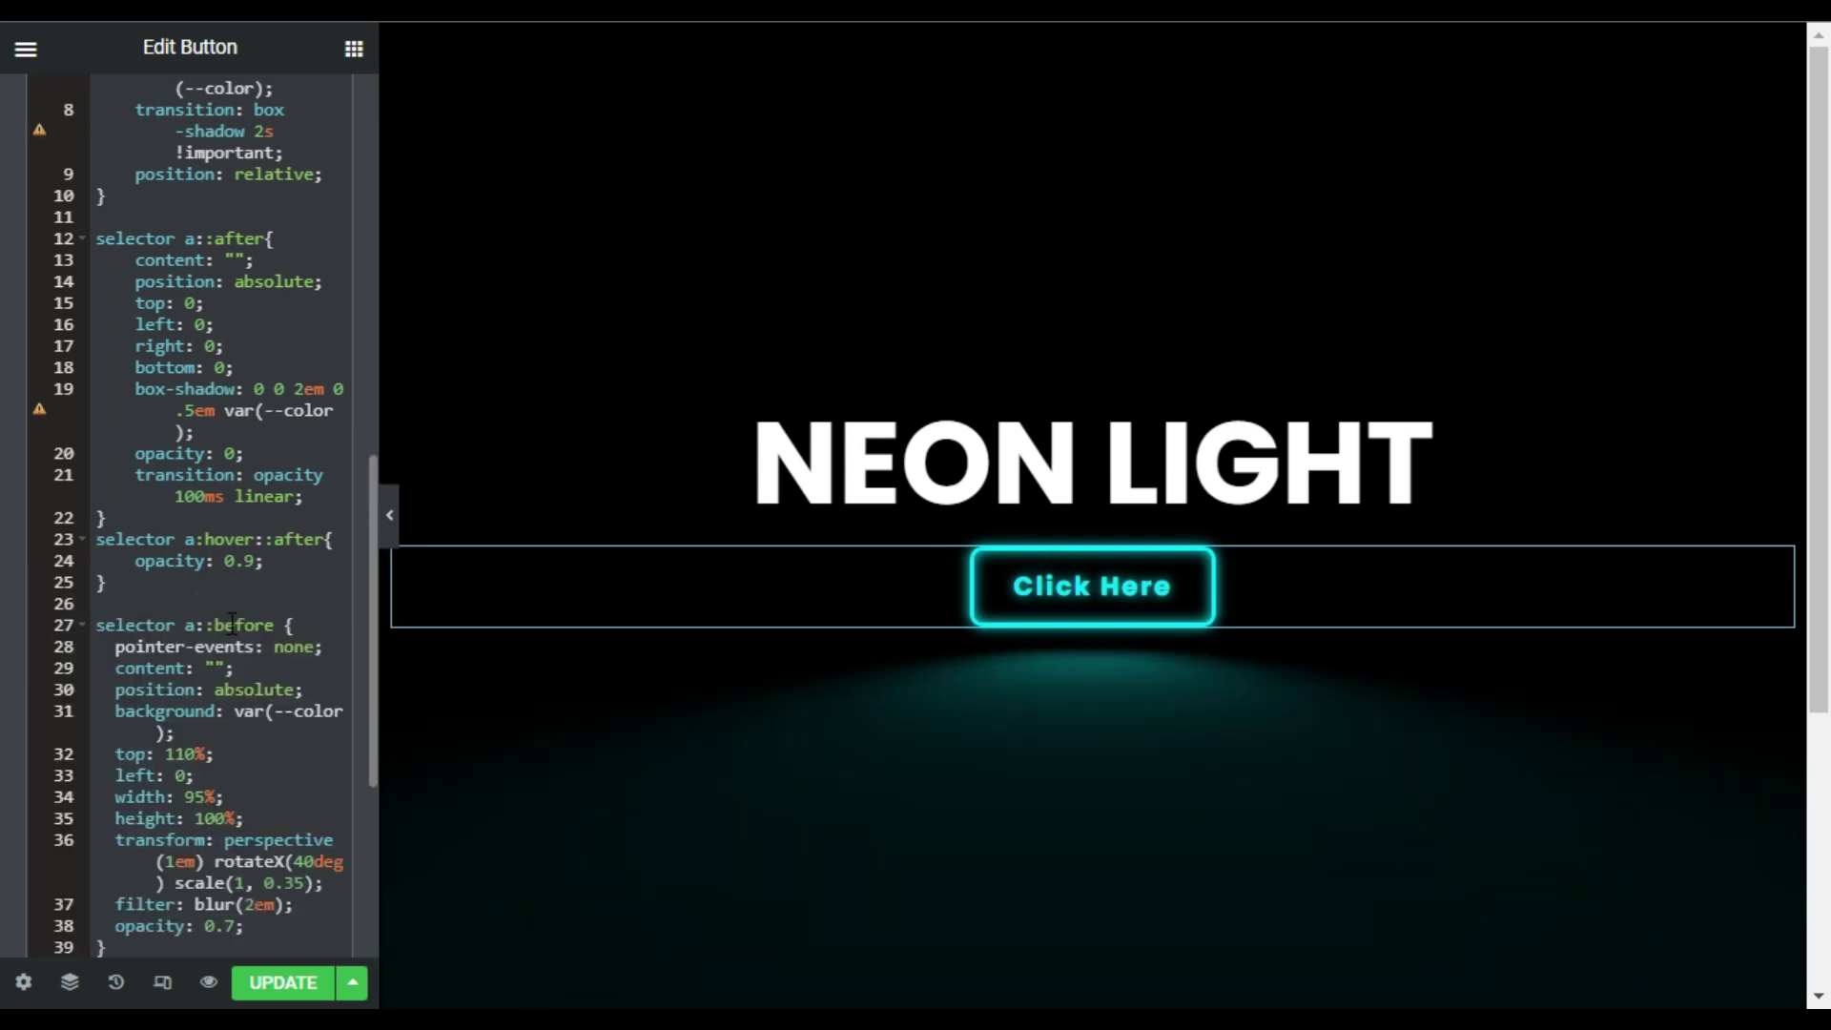
pyautogui.scroll(-2, 914, 768)
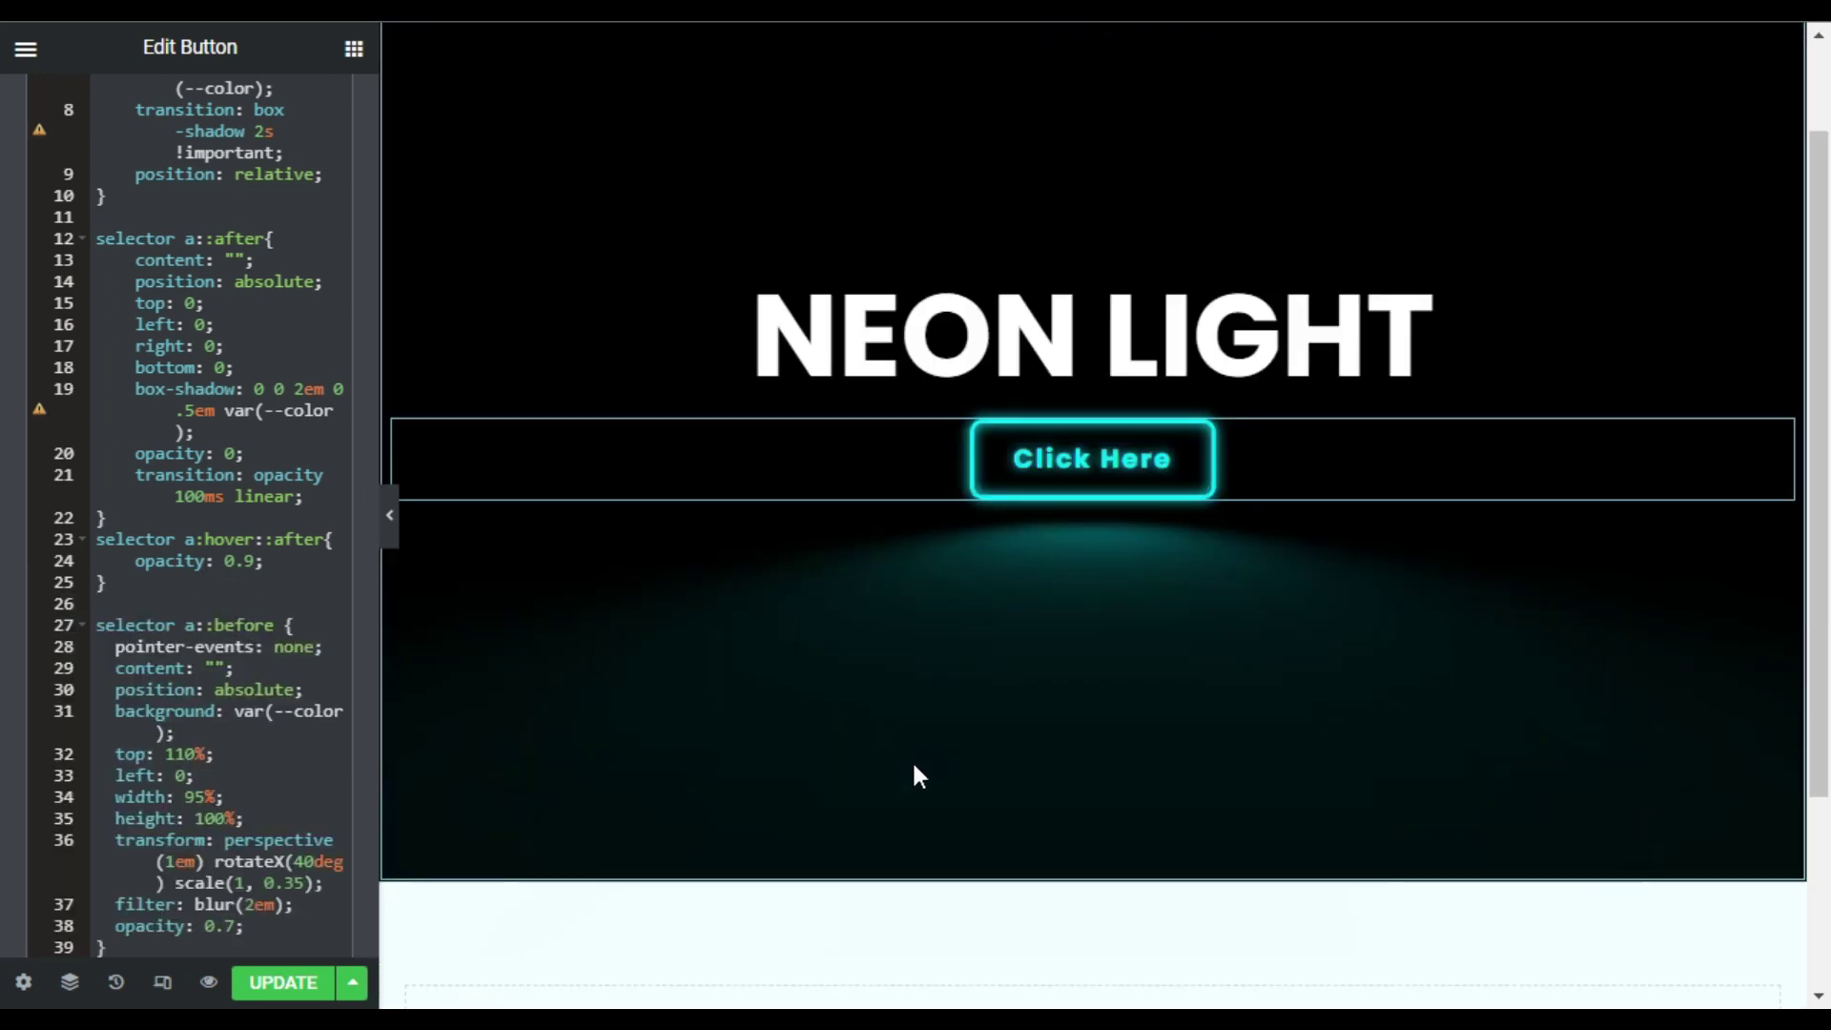
pyautogui.scroll(2, 901, 806)
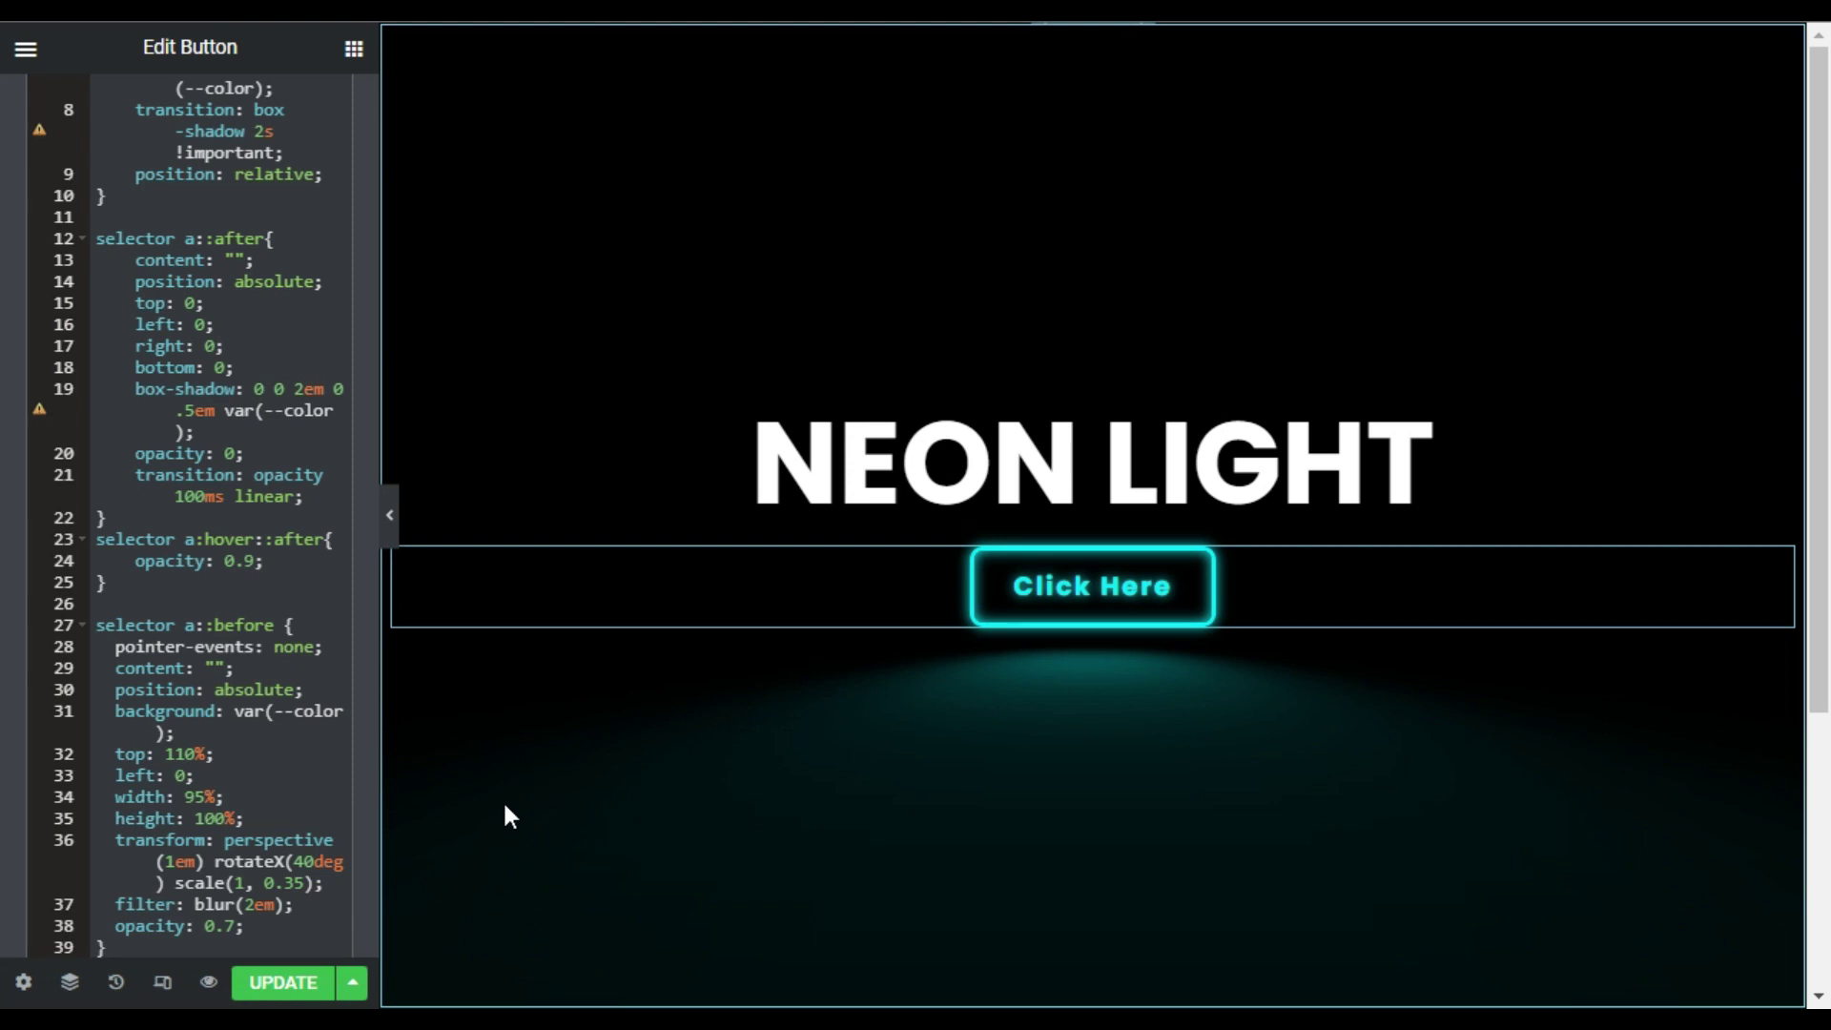
# Step: Update the page and open Preview Changes to view it live
pyautogui.click(281, 986)
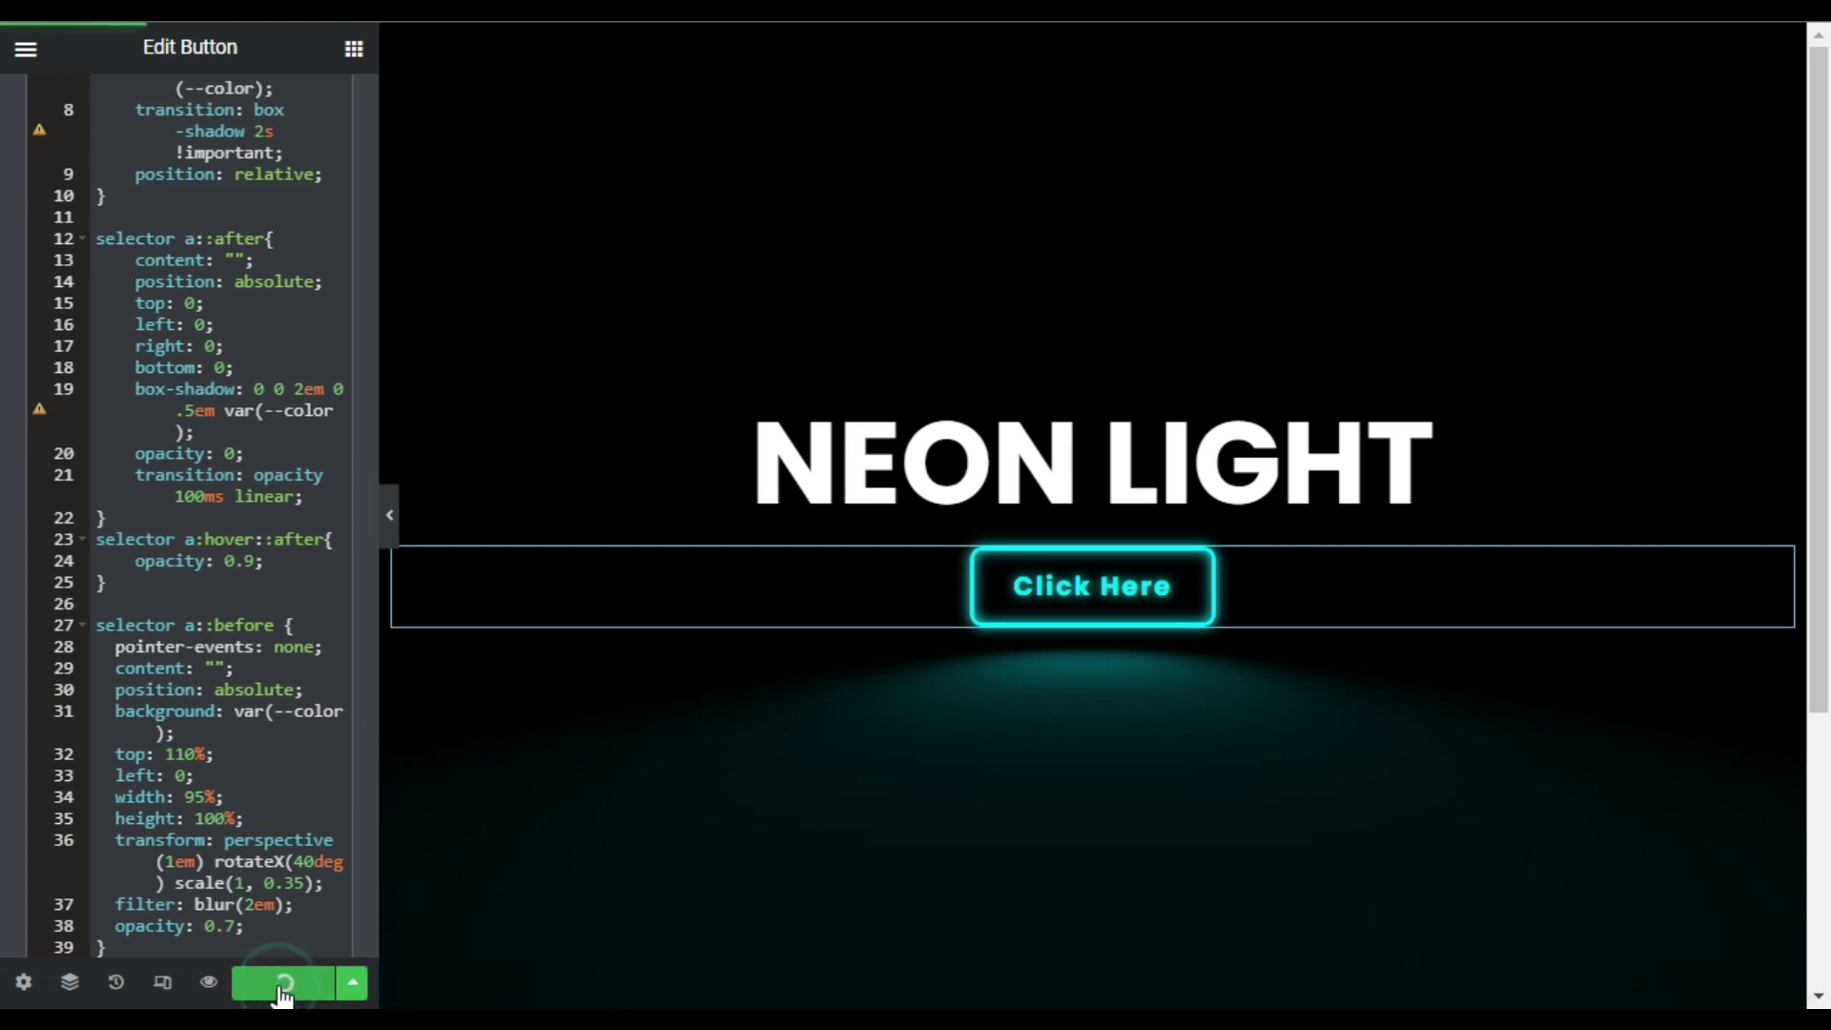
pyautogui.click(209, 983)
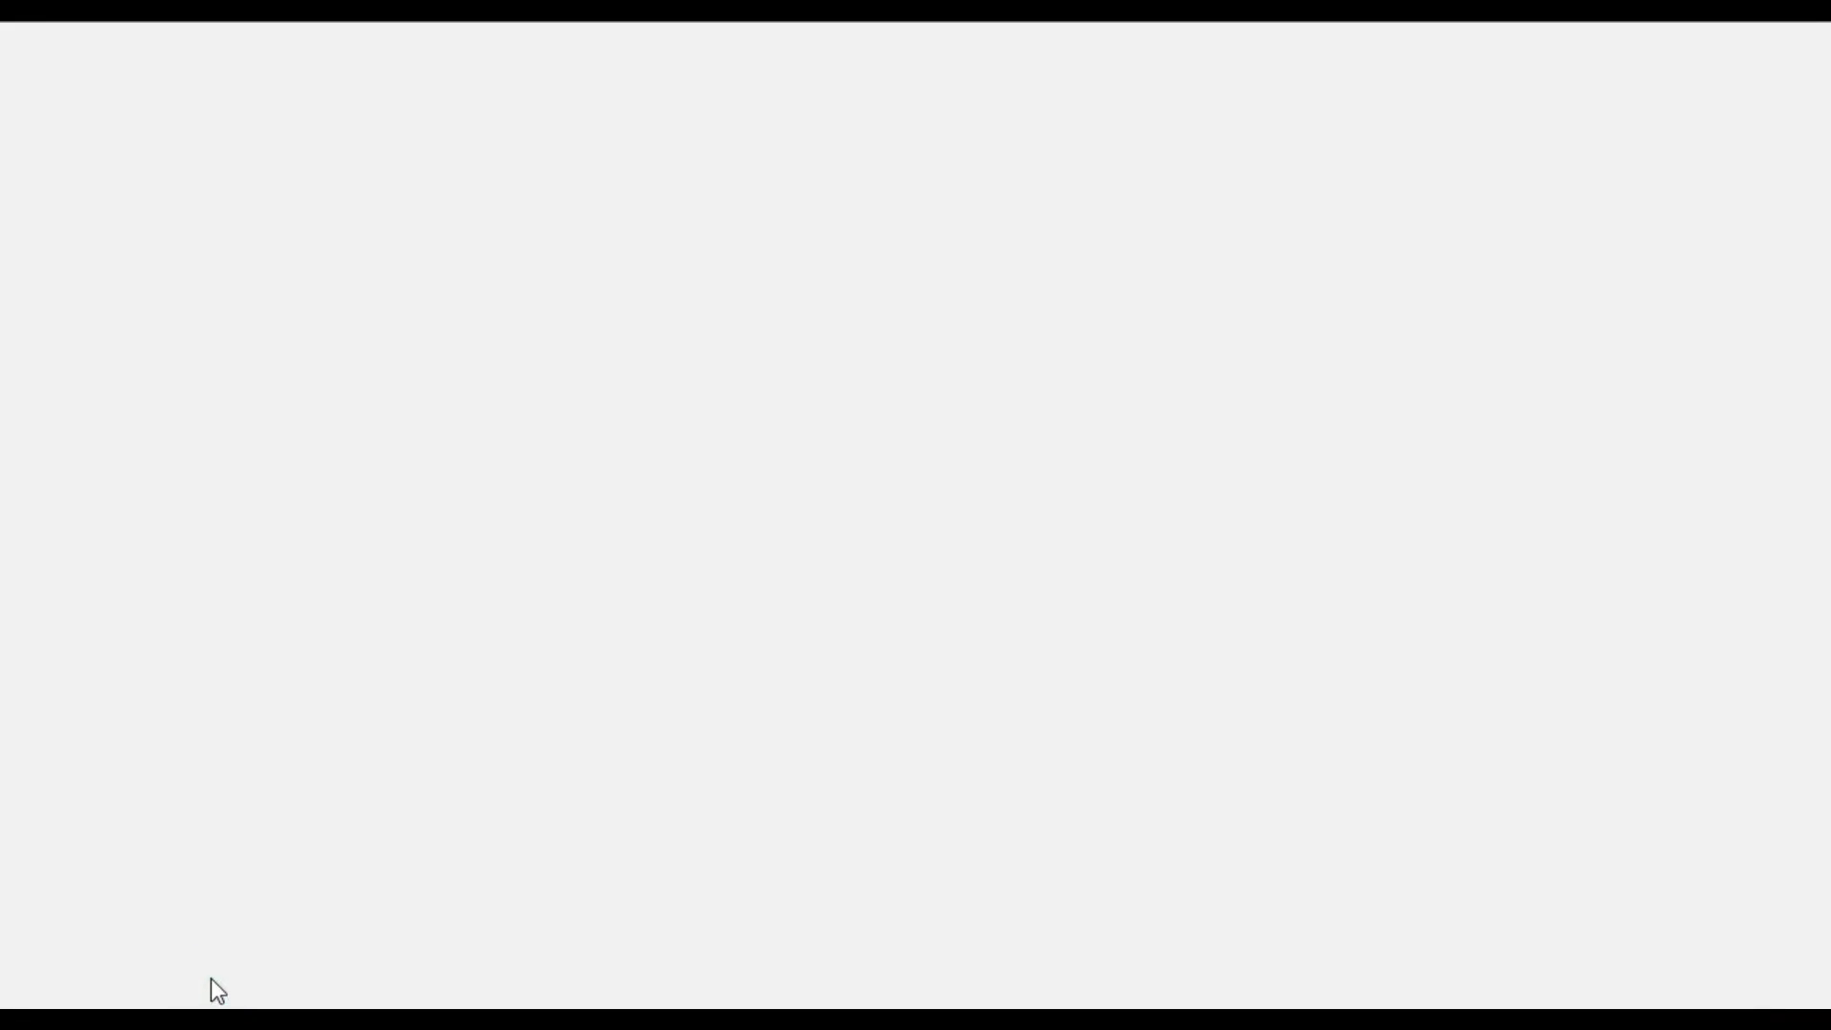